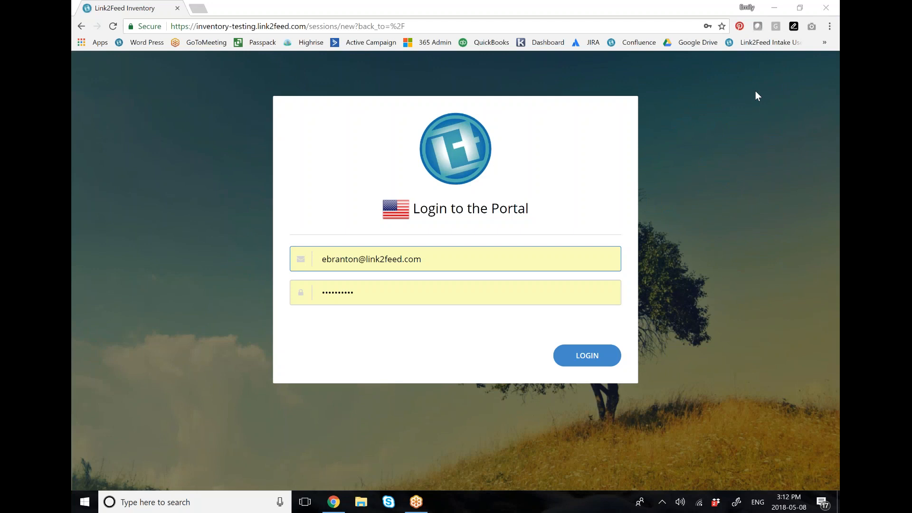
Step: Log in to the portal with the prefilled credentials and open the organization settings under Administration
{"action": "left_click", "coordinate": [613, 357]}
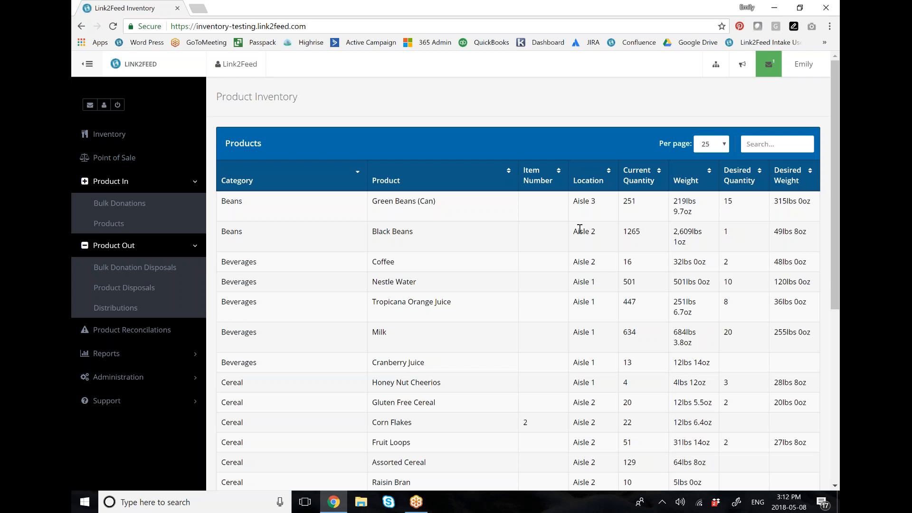
{"action": "left_click", "coordinate": [163, 377]}
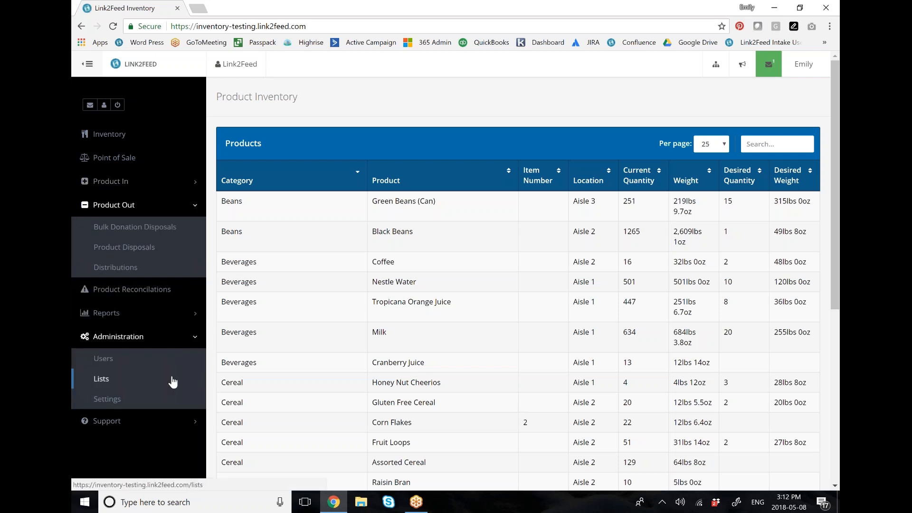
{"action": "left_click", "coordinate": [116, 400]}
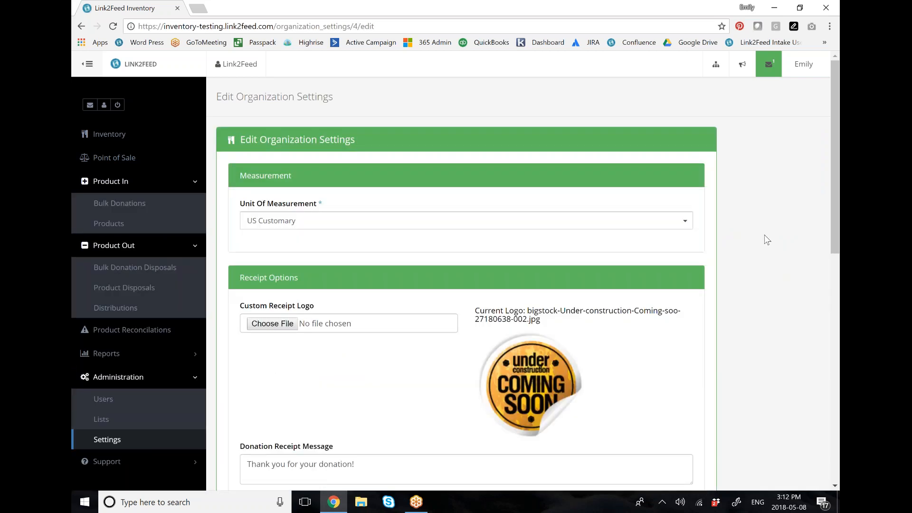
Step: Review the organization settings for receipt options, product tracking, product receipts and miscellaneous options
{"action": "scroll", "coordinate": [768, 241], "scroll_direction": "down", "scroll_amount": 2}
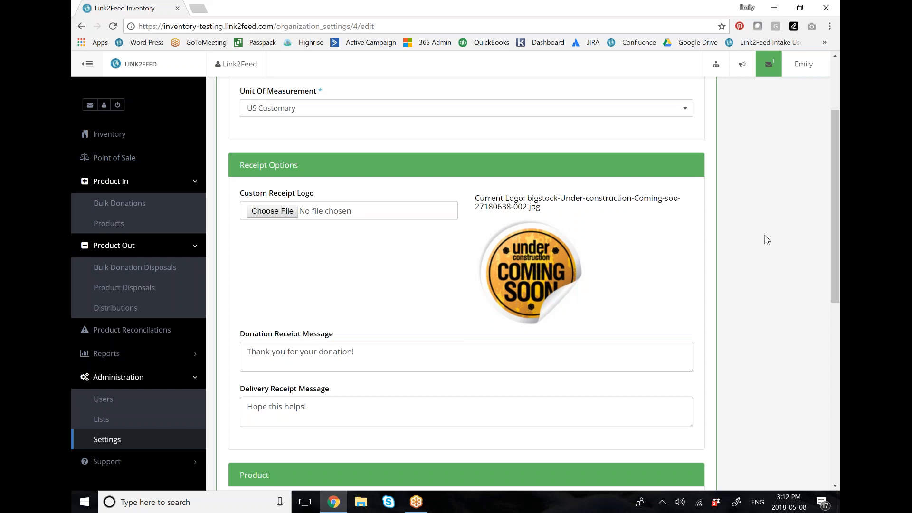
{"action": "scroll", "coordinate": [765, 240], "scroll_direction": "down", "scroll_amount": 1}
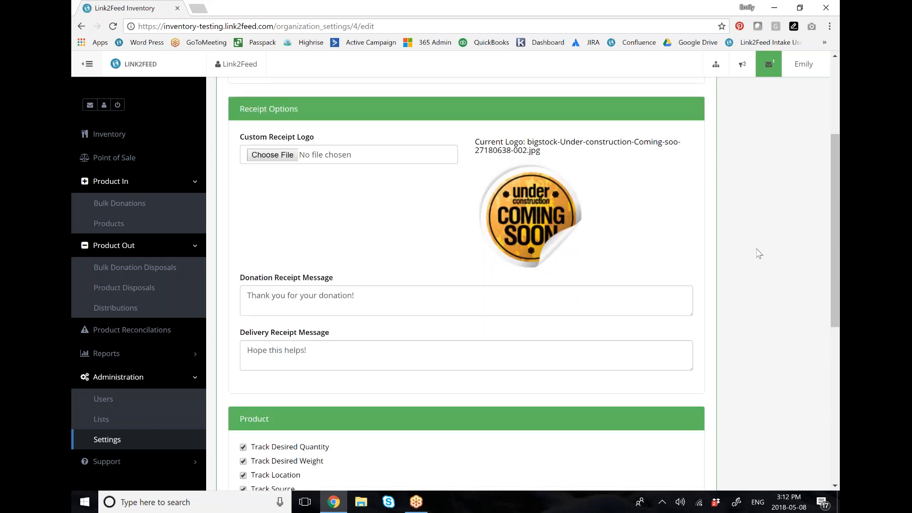
{"action": "scroll", "coordinate": [759, 254], "scroll_direction": "down", "scroll_amount": 2}
{"action": "scroll", "coordinate": [759, 255], "scroll_direction": "down", "scroll_amount": 2}
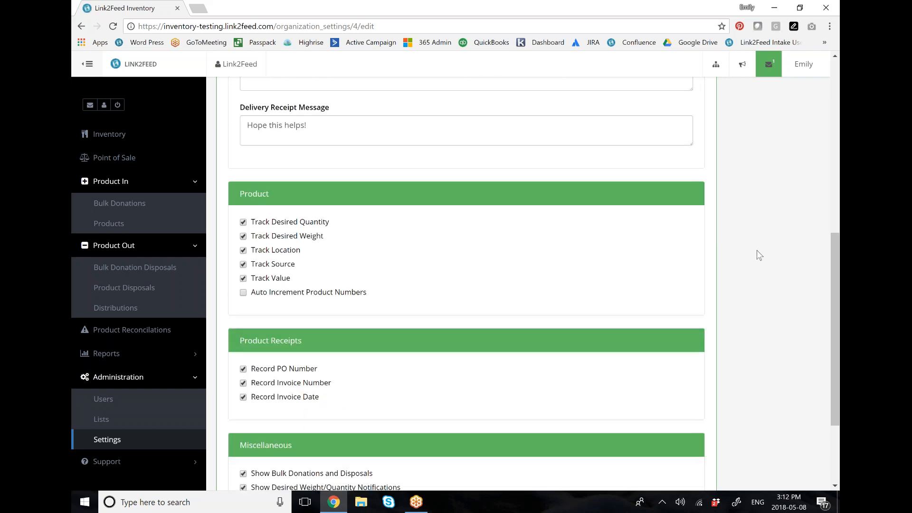
{"action": "scroll", "coordinate": [760, 255], "scroll_direction": "down", "scroll_amount": 1}
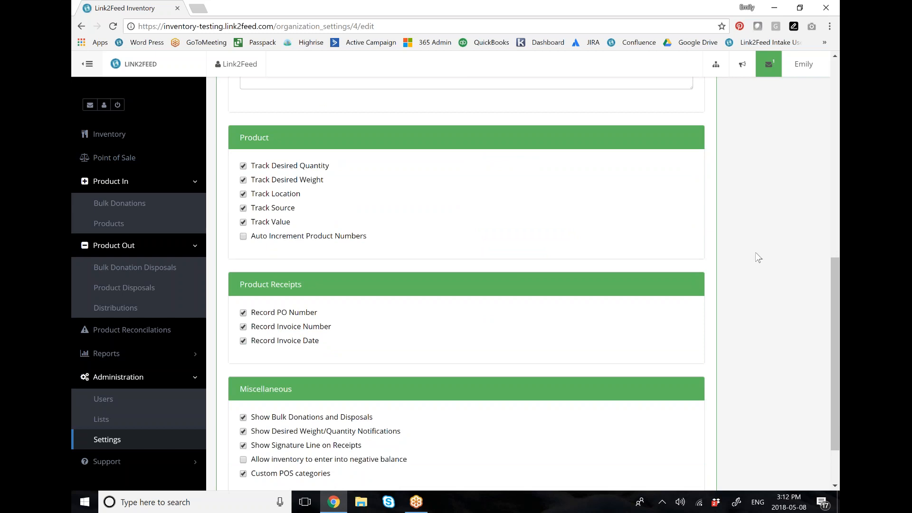
{"action": "scroll", "coordinate": [756, 252], "scroll_direction": "down", "scroll_amount": 1}
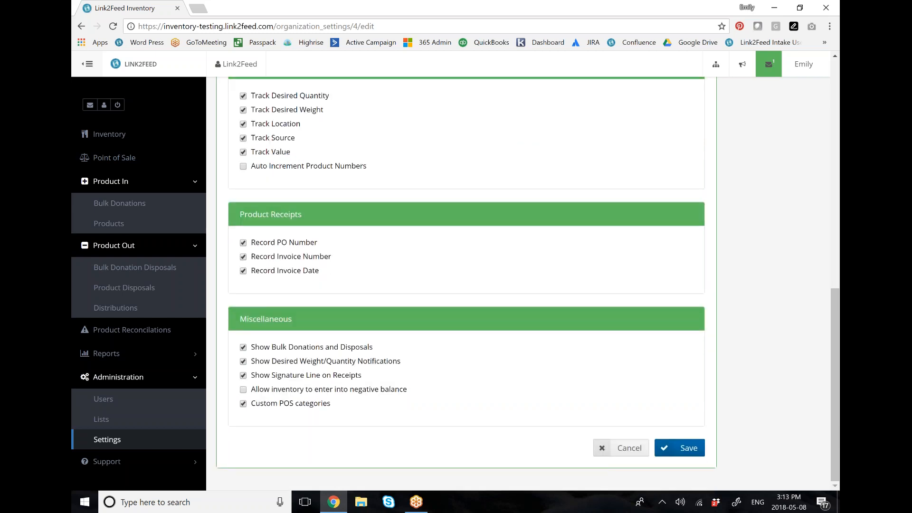
Step: Open the Receipting Organizations list from the administration lists
{"action": "left_click", "coordinate": [115, 425]}
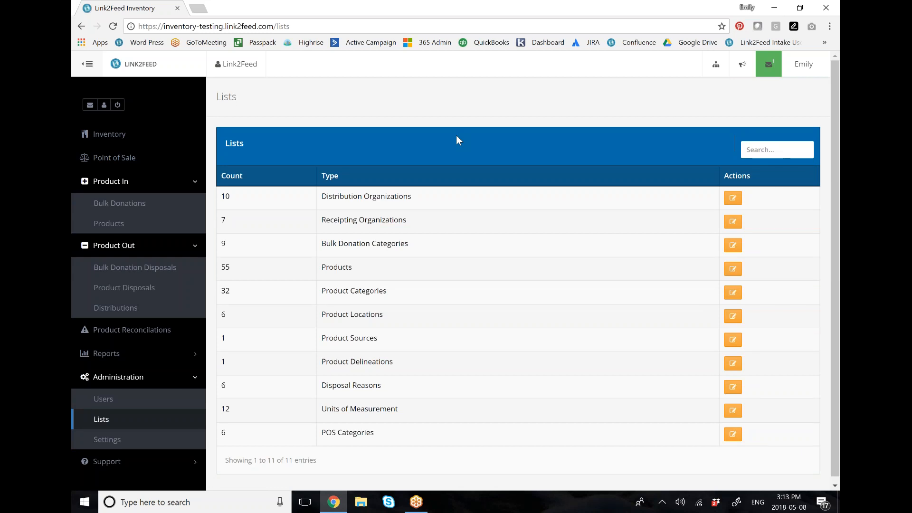
{"action": "left_click", "coordinate": [724, 222]}
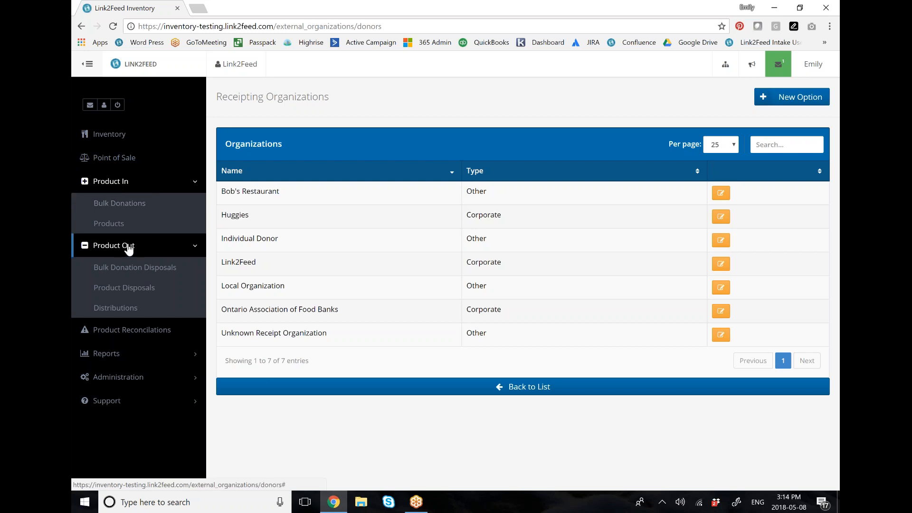
Step: Open Bulk Donations in a separate browser tab and start a new bulk donation
{"action": "left_click", "coordinate": [119, 203], "text": "ctrl"}
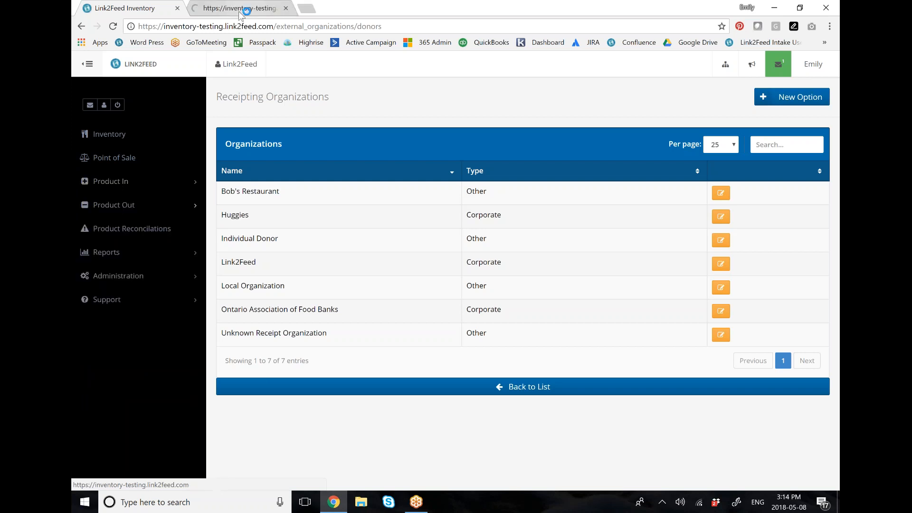
{"action": "left_click", "coordinate": [239, 10]}
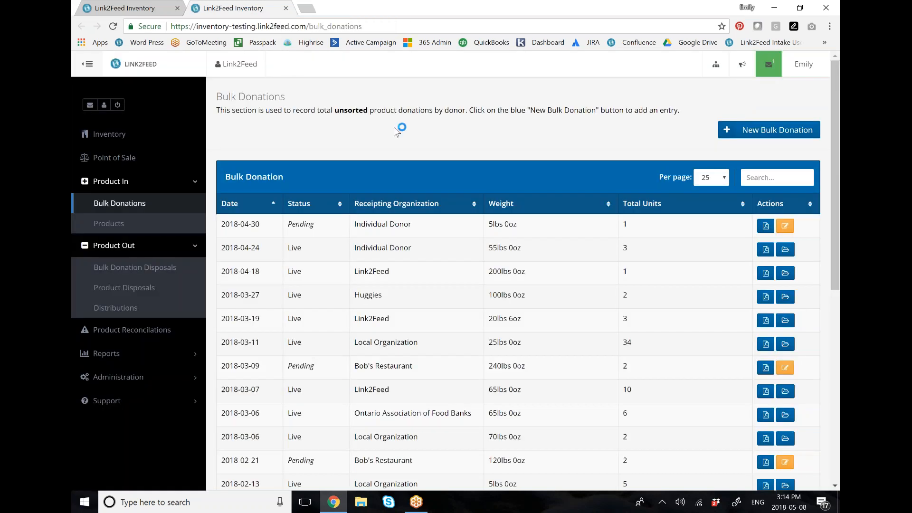
{"action": "left_click", "coordinate": [767, 132]}
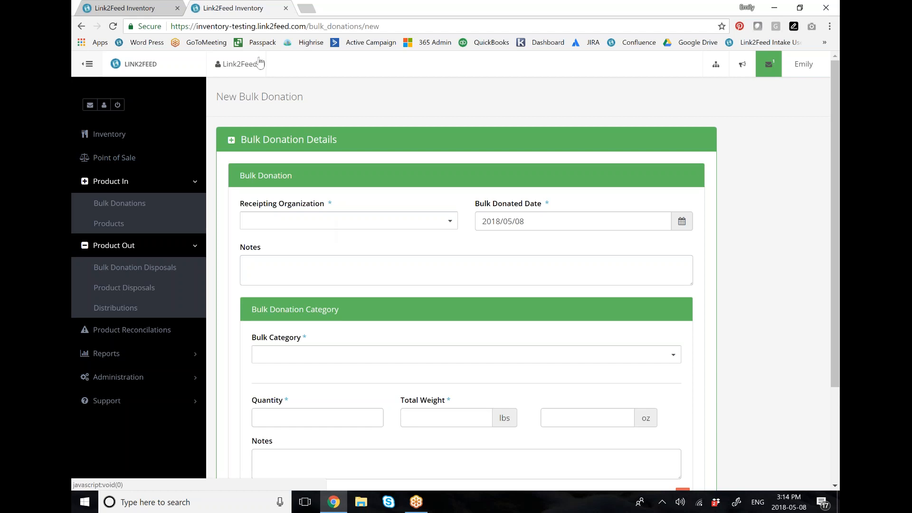
Step: Return to the Receipting Organizations list and review the name, address and contact details of Bob's Restaurant
{"action": "left_click", "coordinate": [146, 9]}
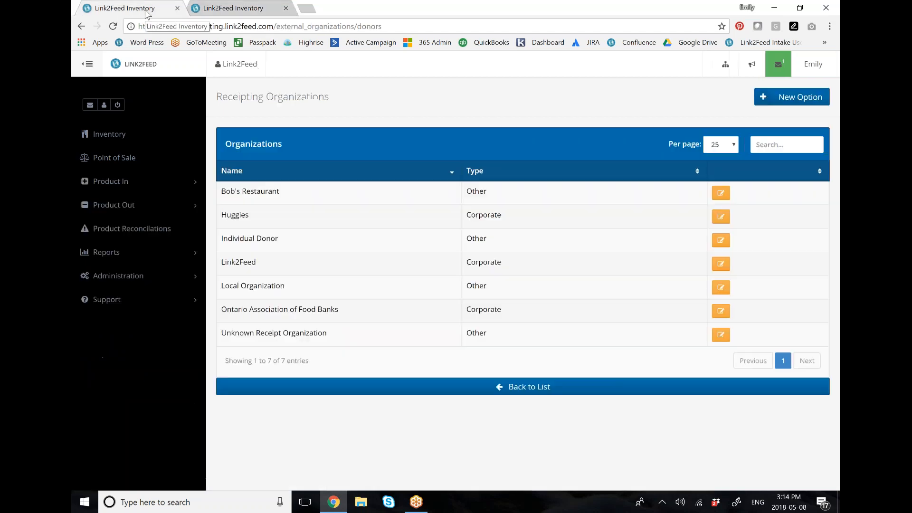
{"action": "triple_click", "coordinate": [229, 97]}
{"action": "left_click", "coordinate": [342, 99]}
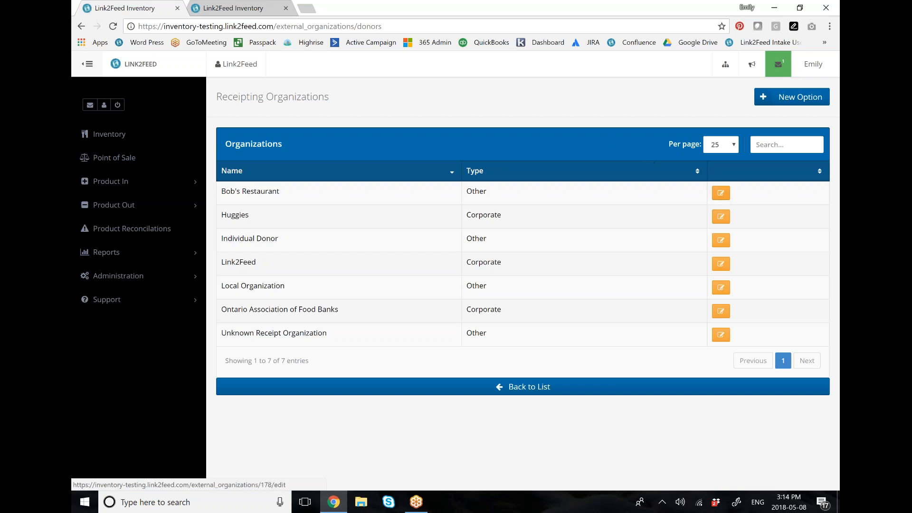
{"action": "left_click", "coordinate": [721, 194]}
{"action": "scroll", "coordinate": [739, 221], "scroll_direction": "down", "scroll_amount": 1}
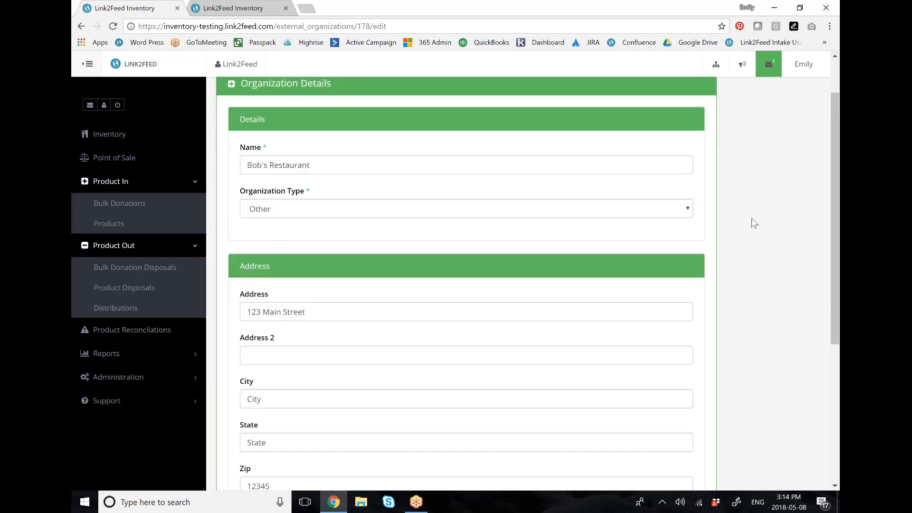
{"action": "scroll", "coordinate": [751, 218], "scroll_direction": "down", "scroll_amount": 4}
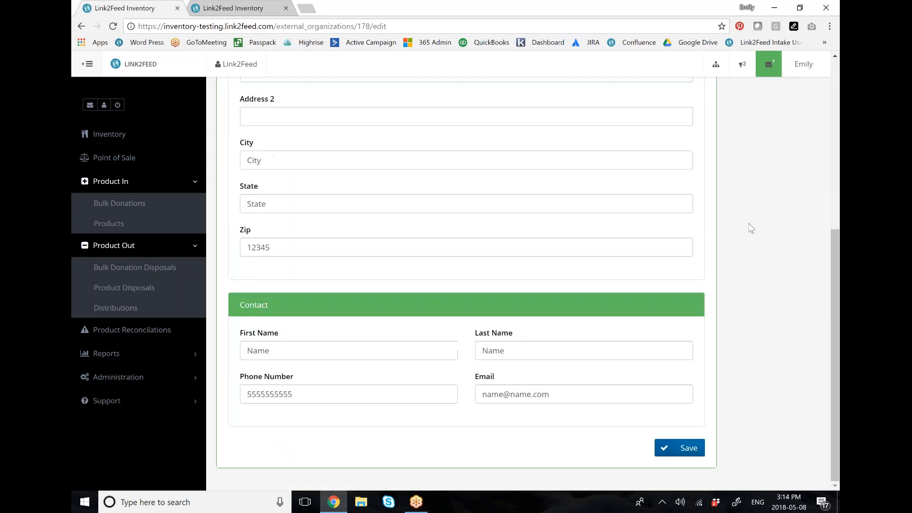
Step: Set the new bulk donation's receipting organization to Link2Feed and check the calendar for the donated date
{"action": "left_click", "coordinate": [233, 10]}
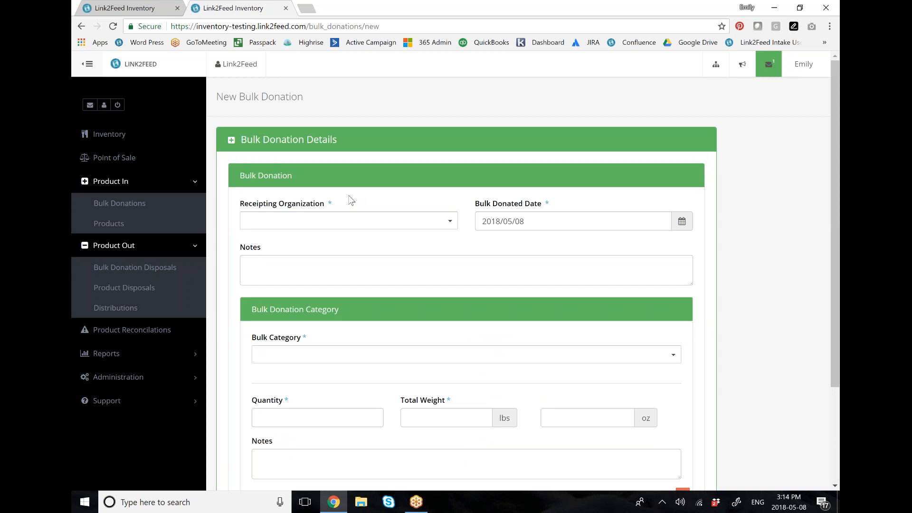
{"action": "left_click", "coordinate": [389, 215]}
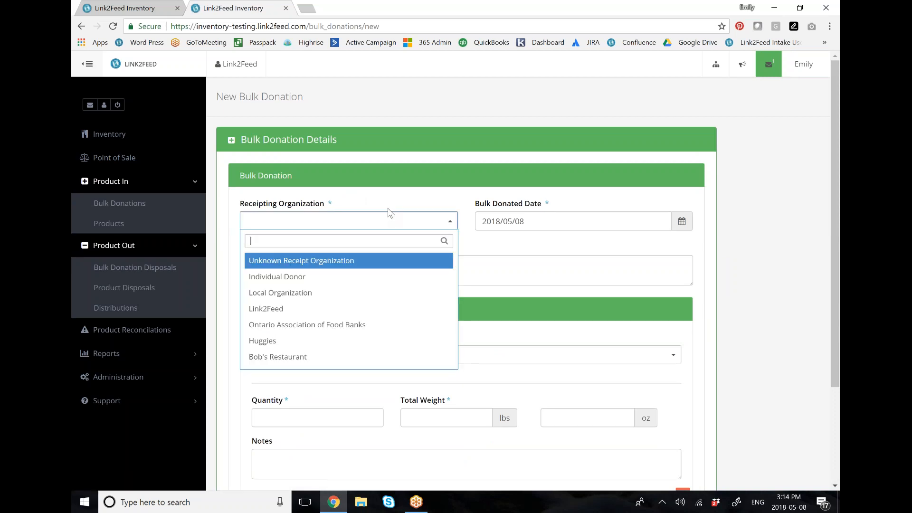
{"action": "left_click", "coordinate": [299, 308]}
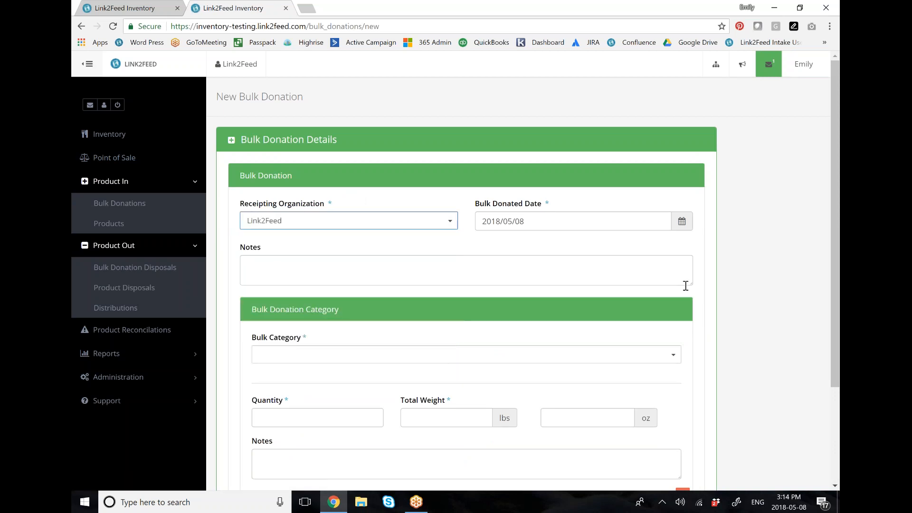
{"action": "left_click", "coordinate": [583, 220]}
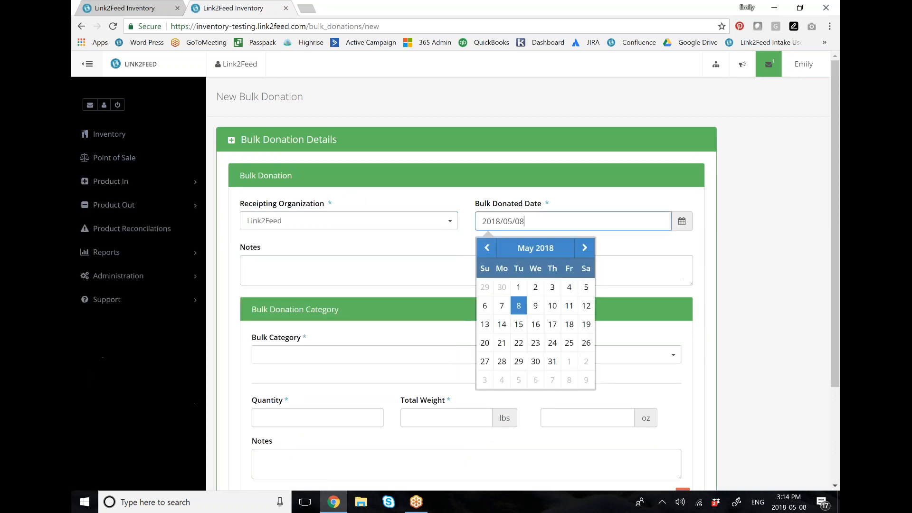
{"action": "left_click", "coordinate": [749, 194]}
Step: View the bulk category options in the donation form and open the administration lists in the other browser tab
{"action": "scroll", "coordinate": [715, 236], "scroll_direction": "down", "scroll_amount": 3}
{"action": "left_click", "coordinate": [593, 228]}
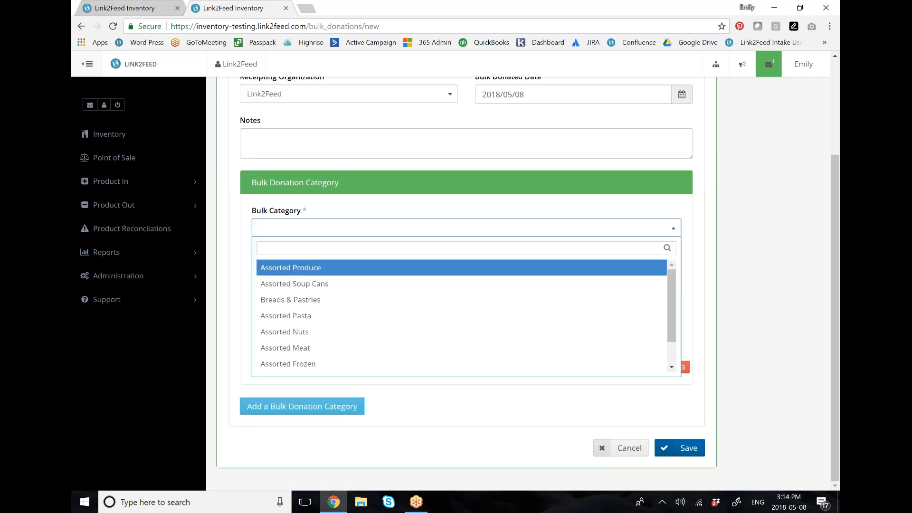
{"action": "left_click", "coordinate": [304, 226]}
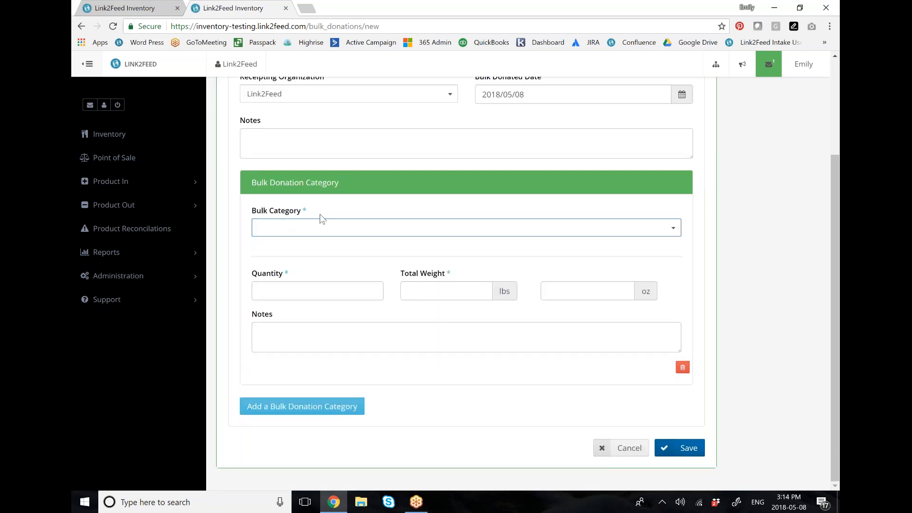
{"action": "left_click", "coordinate": [137, 9]}
{"action": "left_click", "coordinate": [157, 375]}
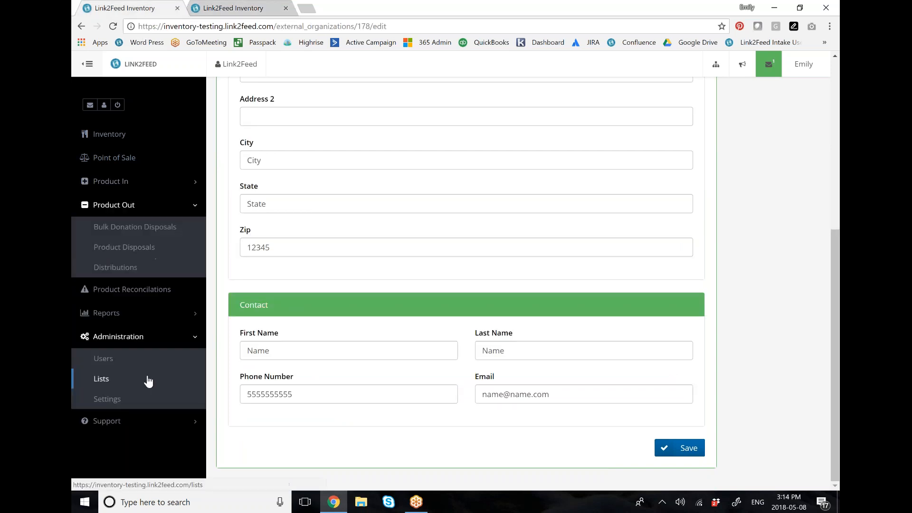
{"action": "left_click", "coordinate": [146, 380]}
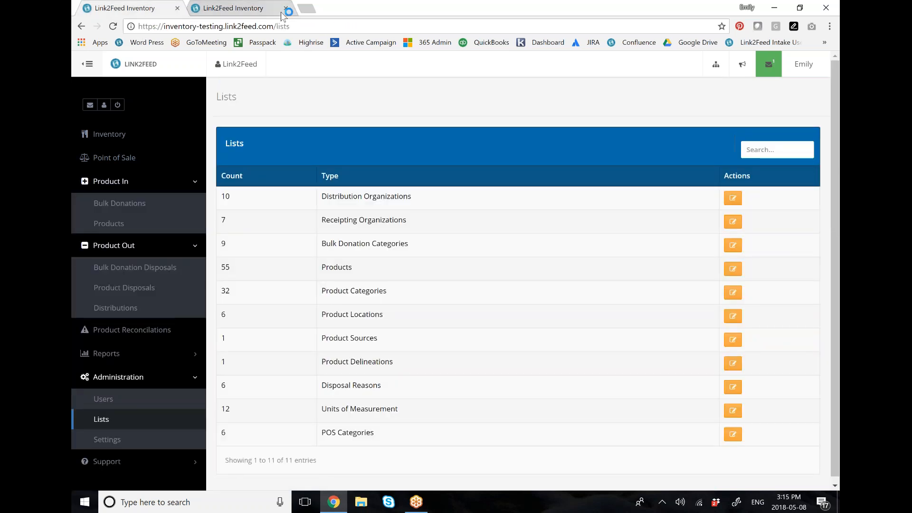
Step: Return to the new bulk donation and set its bulk category to Breads & Pastries
{"action": "left_click", "coordinate": [232, 8]}
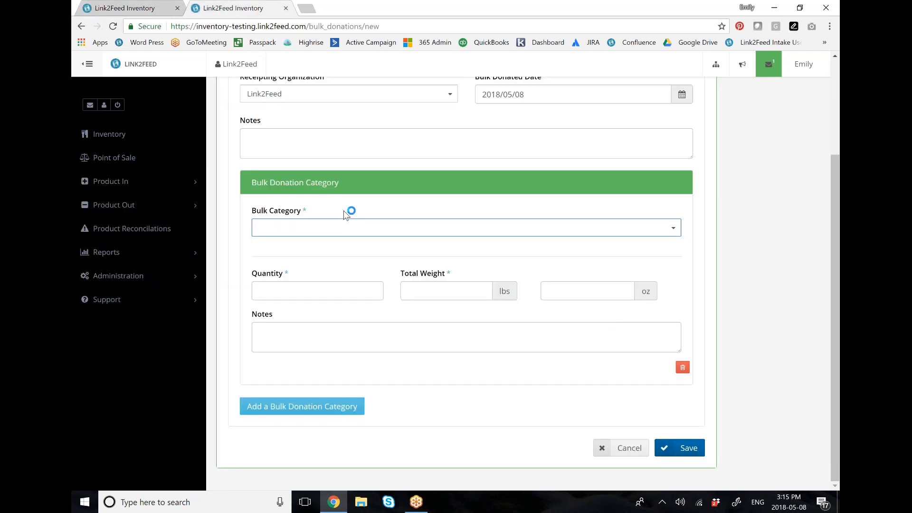
{"action": "left_click", "coordinate": [360, 229]}
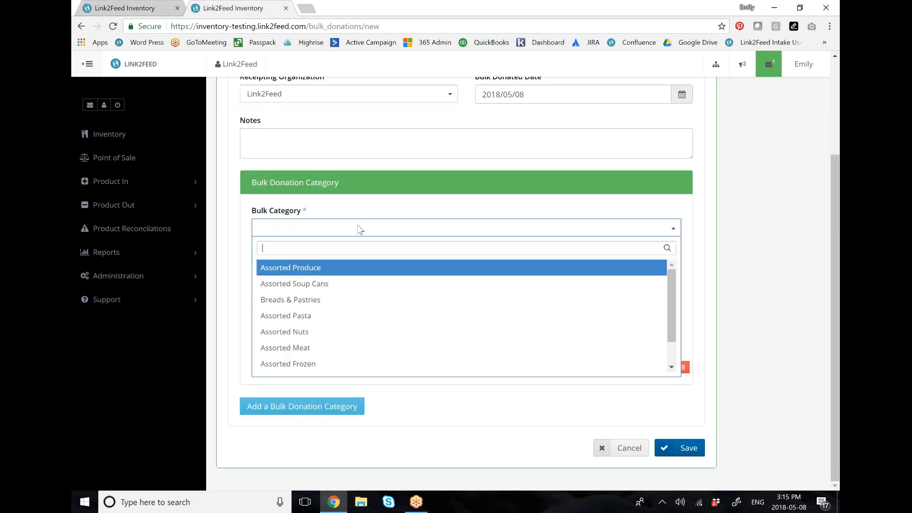
{"action": "scroll", "coordinate": [368, 313], "scroll_direction": "down", "scroll_amount": 1}
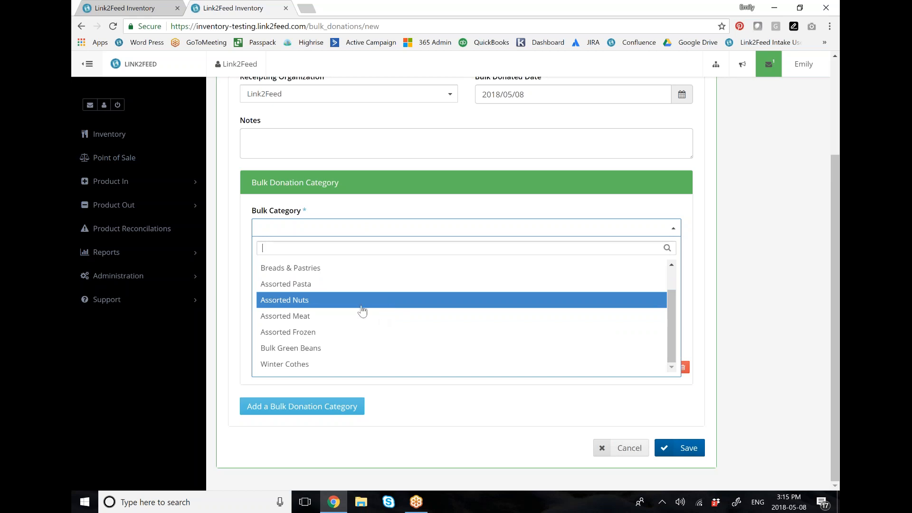
{"action": "left_click", "coordinate": [342, 268]}
Step: Enter a quantity of 1 and a total weight of 50 lbs for Breads & Pastries
{"action": "left_click", "coordinate": [338, 291]}
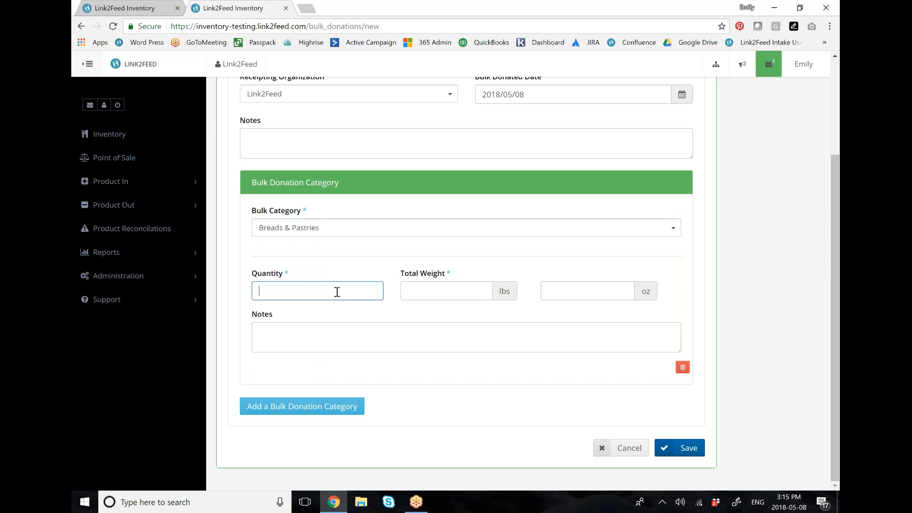
{"action": "type", "text": "1"}
{"action": "left_click", "coordinate": [457, 296]}
{"action": "type", "text": "50"}
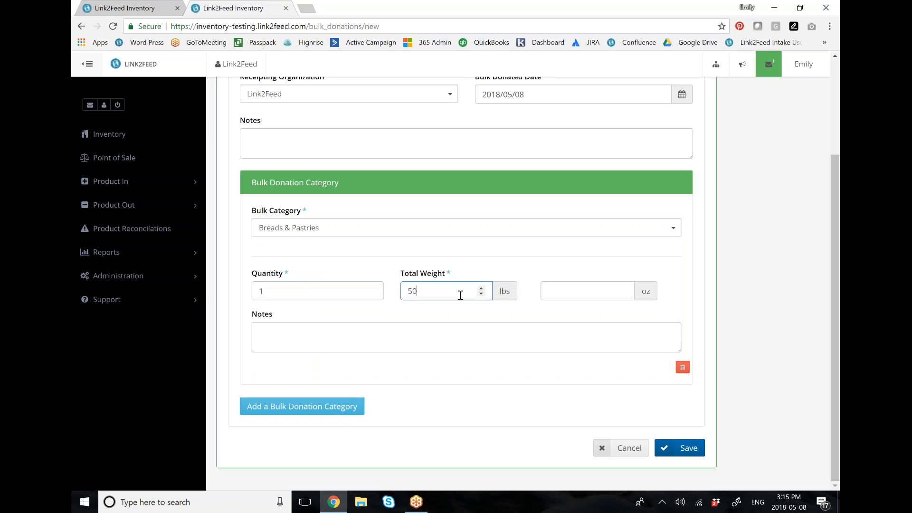
{"action": "left_click", "coordinate": [793, 277]}
Step: Add a second bulk donation category and set it to Assorted Nuts
{"action": "left_click", "coordinate": [355, 408]}
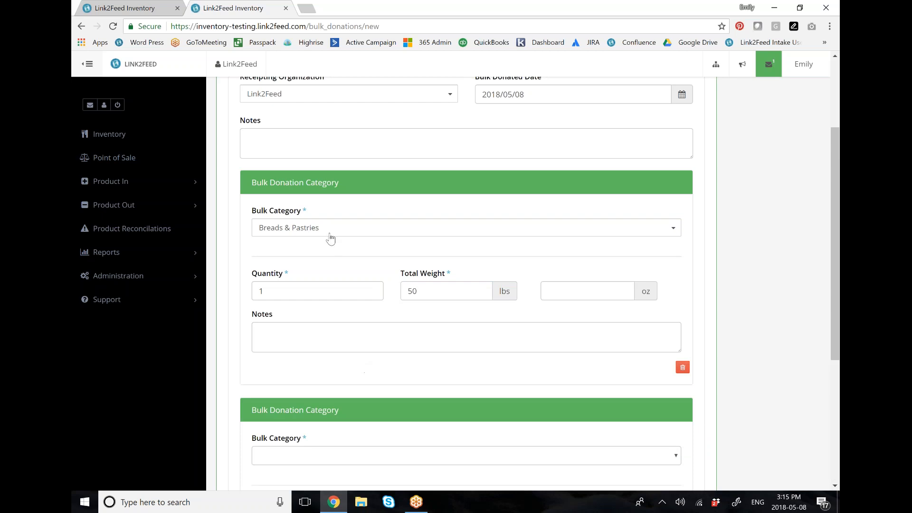
{"action": "scroll", "coordinate": [426, 266], "scroll_direction": "down", "scroll_amount": 2}
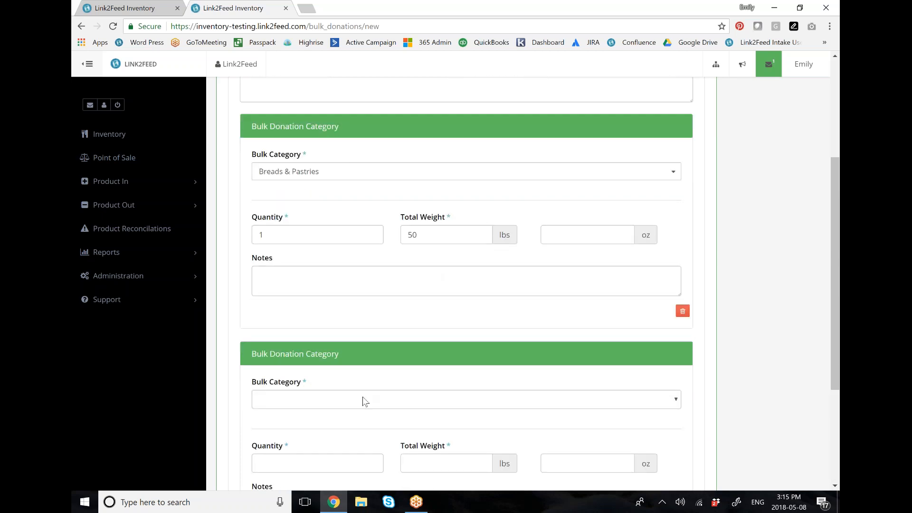
{"action": "left_click", "coordinate": [366, 401]}
{"action": "left_click", "coordinate": [346, 309]}
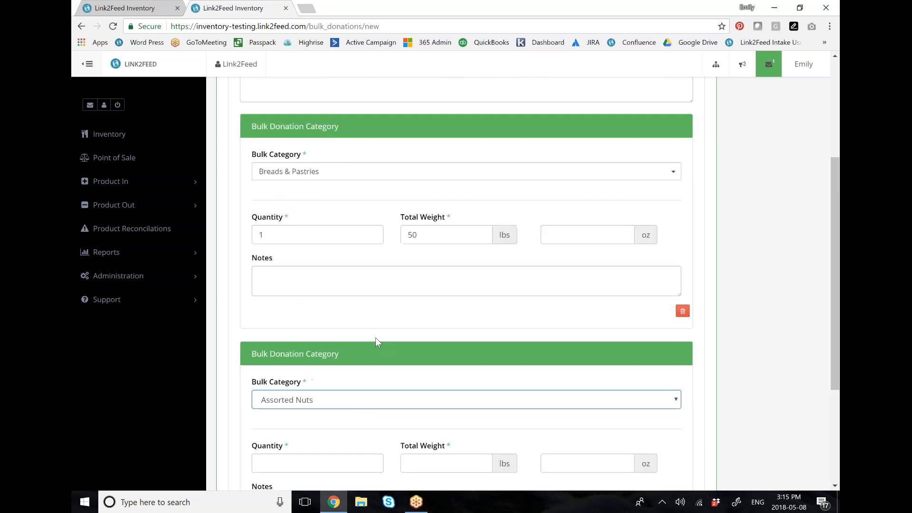
Step: Set the Assorted Nuts quantity to 50 and add a third bulk donation category section
{"action": "scroll", "coordinate": [376, 338], "scroll_direction": "down", "scroll_amount": 2}
{"action": "scroll", "coordinate": [378, 341], "scroll_direction": "down", "scroll_amount": 2}
{"action": "left_click", "coordinate": [326, 295]}
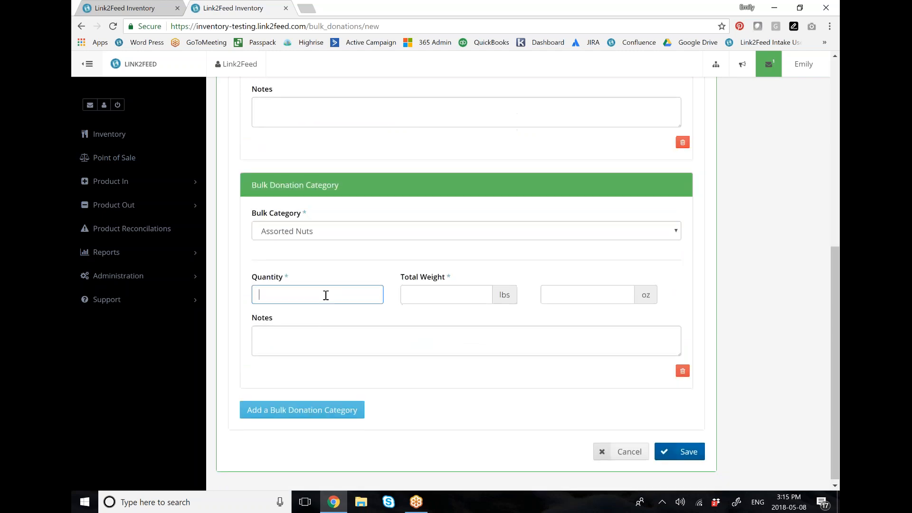
{"action": "type", "text": "50"}
{"action": "left_click", "coordinate": [354, 406]}
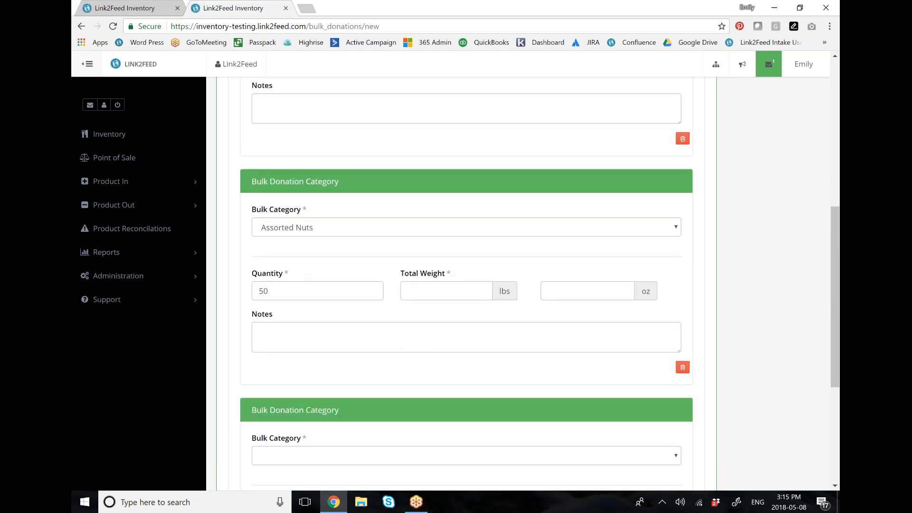
Step: Remove the empty third bulk donation category section and confirm its deletion
{"action": "scroll", "coordinate": [381, 336], "scroll_direction": "down", "scroll_amount": 5}
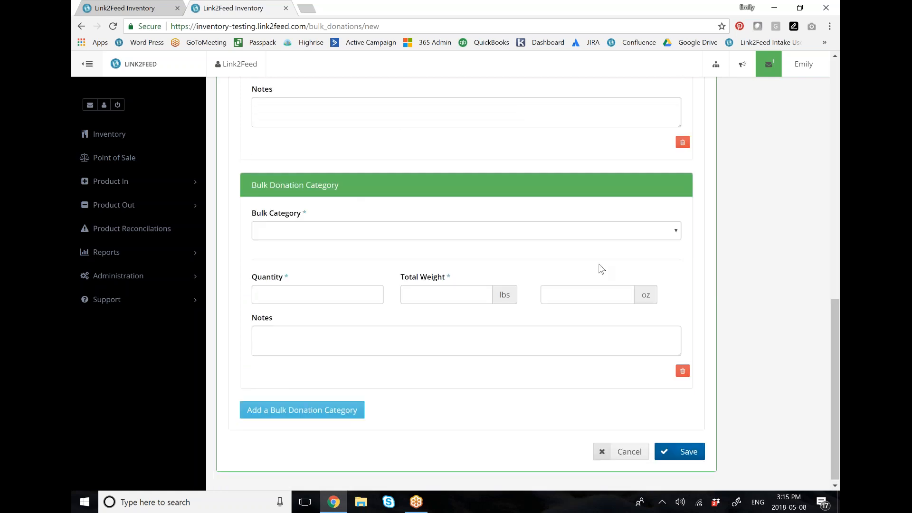
{"action": "left_click", "coordinate": [682, 370]}
{"action": "left_click", "coordinate": [510, 100]}
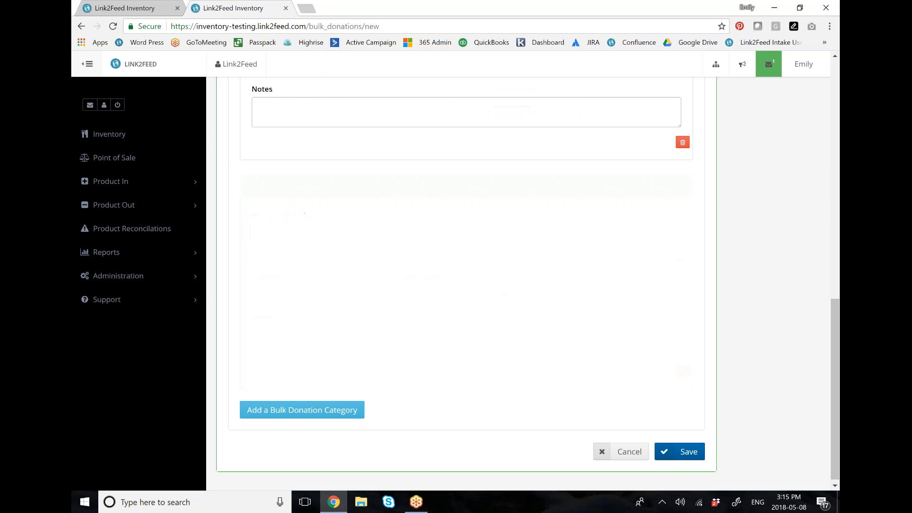
Step: Try to save the bulk donation and check the form for missing required values
{"action": "left_click", "coordinate": [690, 455]}
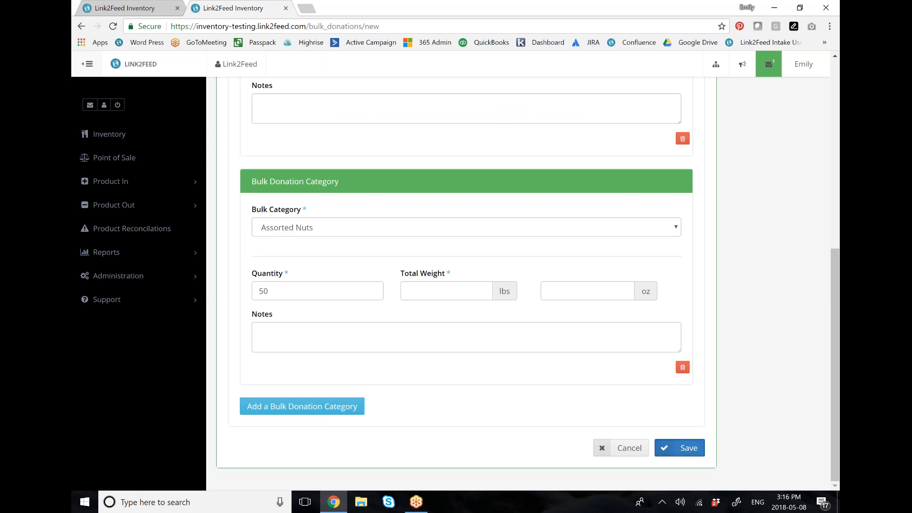
{"action": "scroll", "coordinate": [719, 361], "scroll_direction": "down", "scroll_amount": 3}
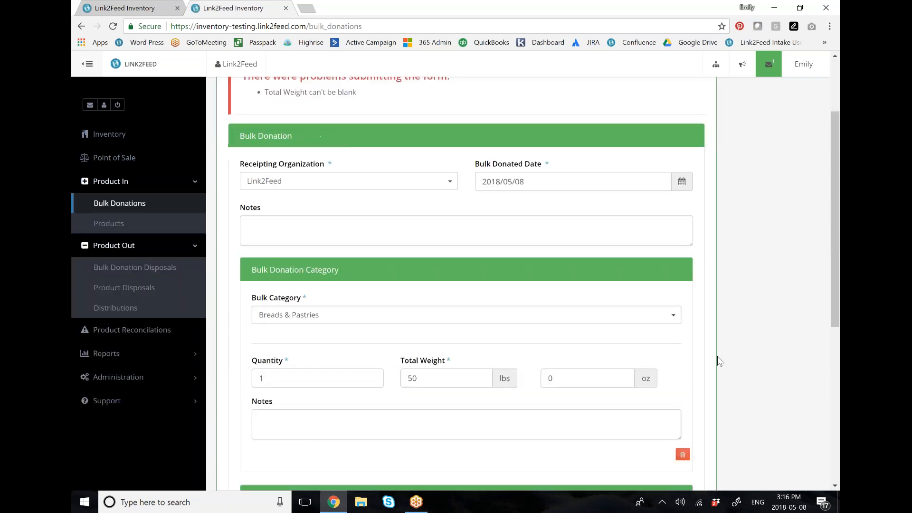
{"action": "scroll", "coordinate": [719, 361], "scroll_direction": "down", "scroll_amount": 3}
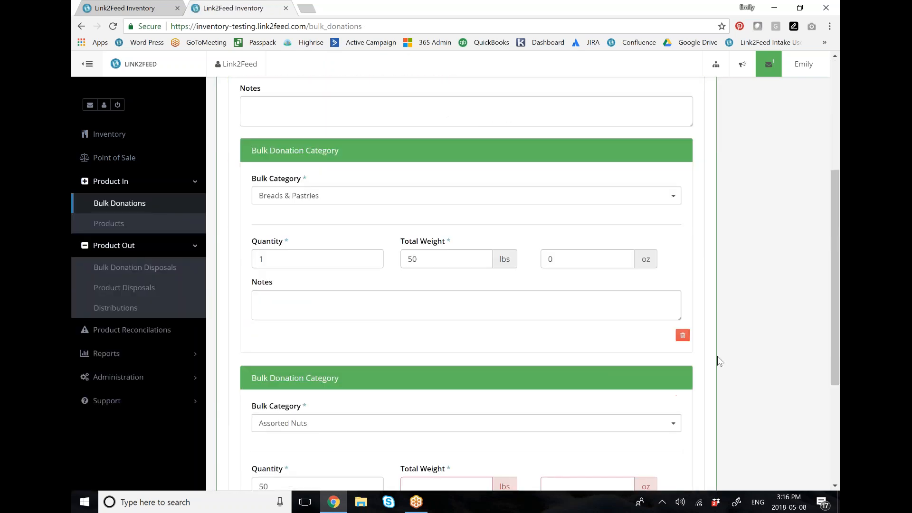
{"action": "left_click_drag", "start_coordinate": [313, 297], "coordinate": [303, 293]}
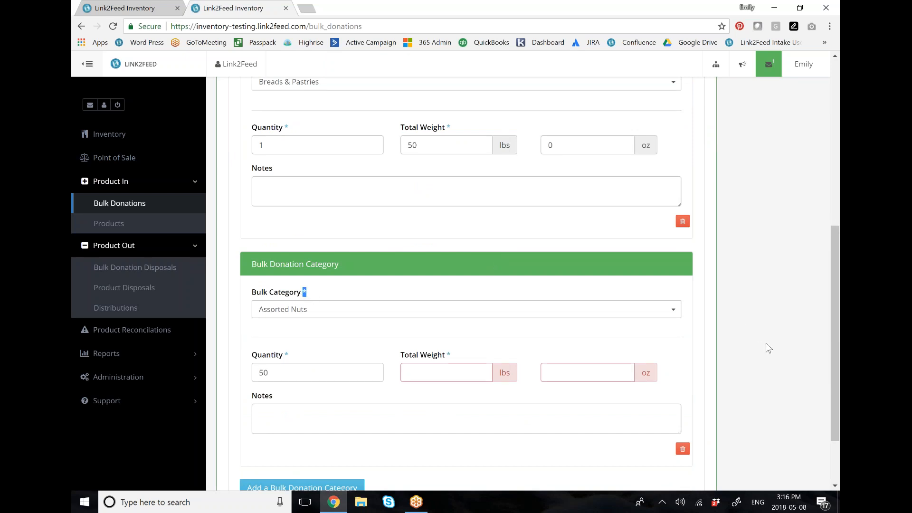
{"action": "scroll", "coordinate": [765, 347], "scroll_direction": "up", "scroll_amount": 3}
{"action": "scroll", "coordinate": [766, 342], "scroll_direction": "up", "scroll_amount": 2}
{"action": "left_click_drag", "start_coordinate": [220, 127], "coordinate": [380, 144]}
{"action": "left_click", "coordinate": [380, 144]}
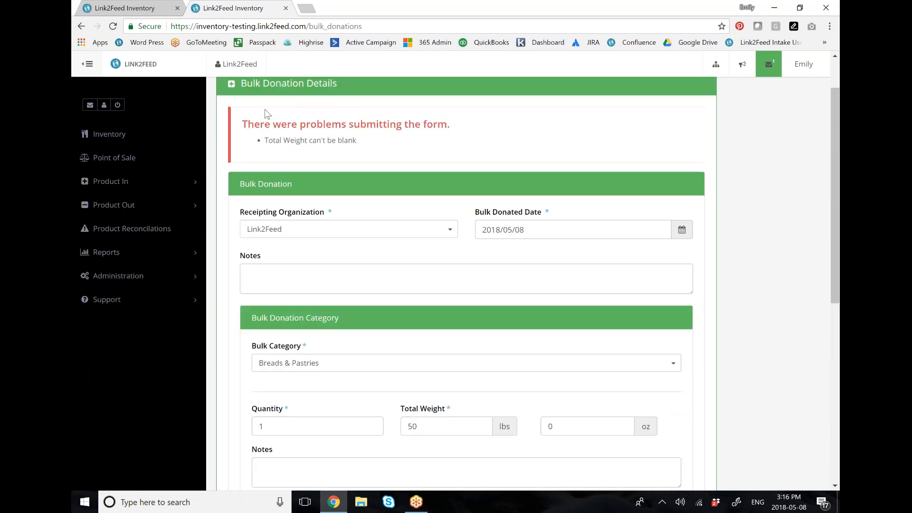
Step: Set the Assorted Nuts total weight to 50 lbs and save the bulk donation
{"action": "scroll", "coordinate": [622, 255], "scroll_direction": "down", "scroll_amount": 3}
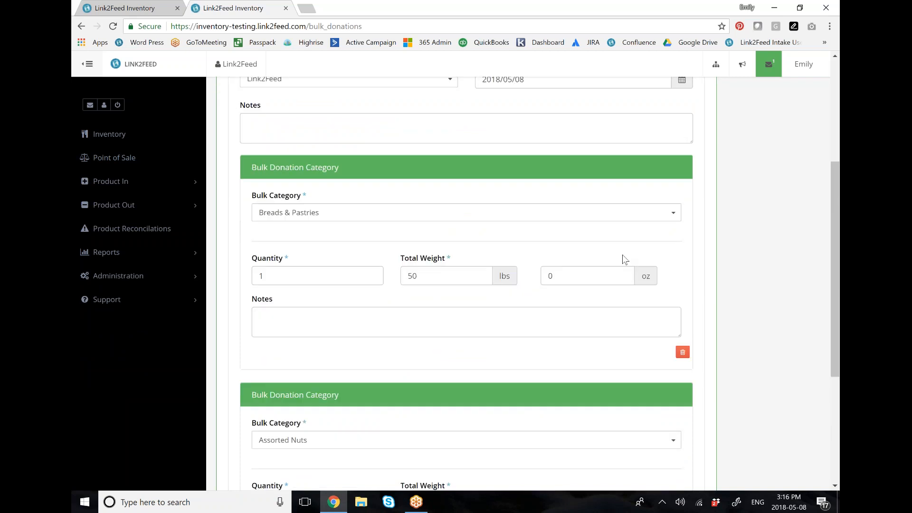
{"action": "scroll", "coordinate": [623, 259], "scroll_direction": "down", "scroll_amount": 3}
{"action": "left_click", "coordinate": [442, 314]}
{"action": "type", "text": "50"}
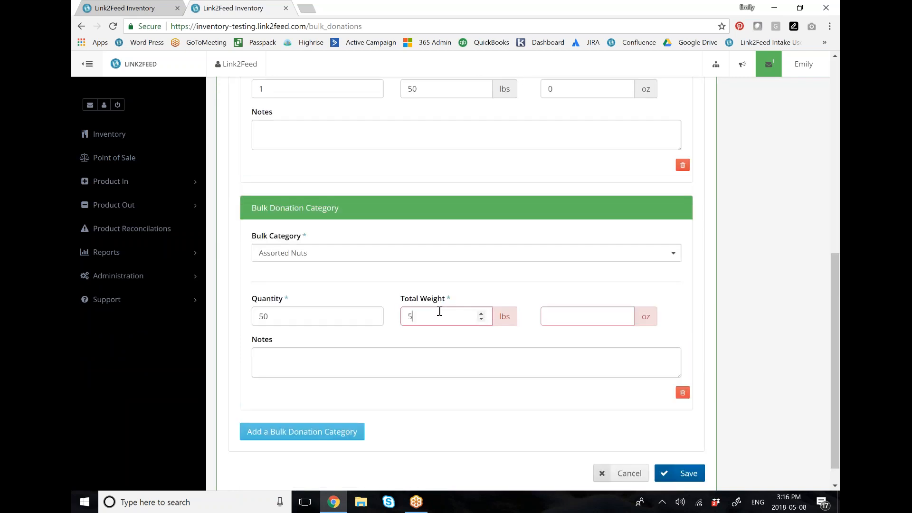
{"action": "left_click", "coordinate": [678, 473]}
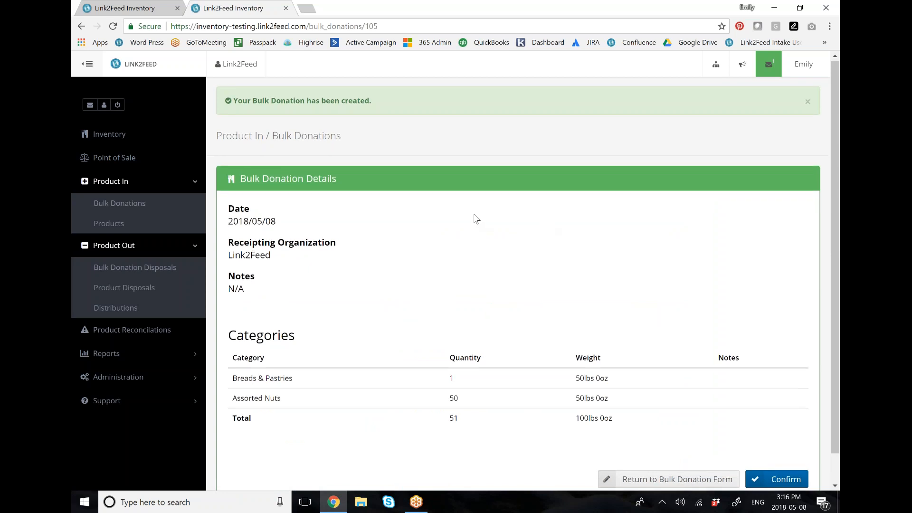
Step: Confirm the bulk donation from its details page and return to the list of all bulk donations
{"action": "scroll", "coordinate": [477, 218], "scroll_direction": "down", "scroll_amount": 1}
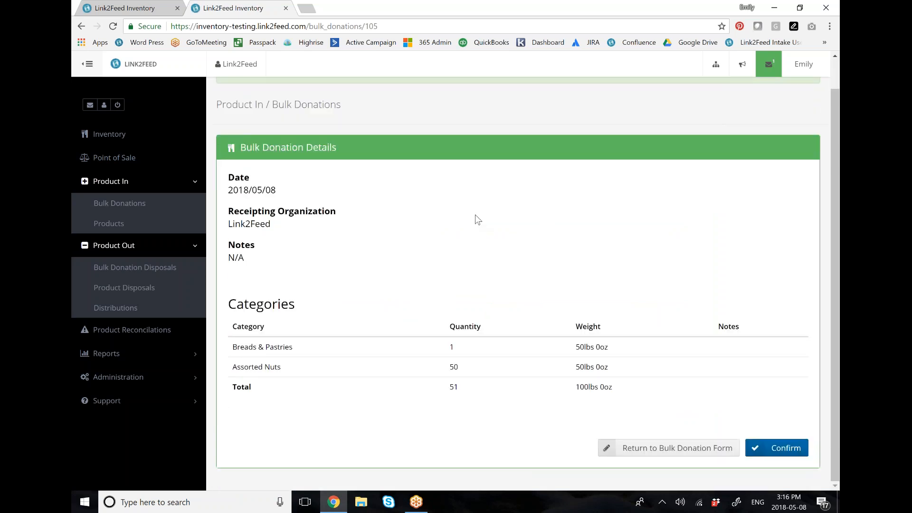
{"action": "left_click", "coordinate": [787, 457]}
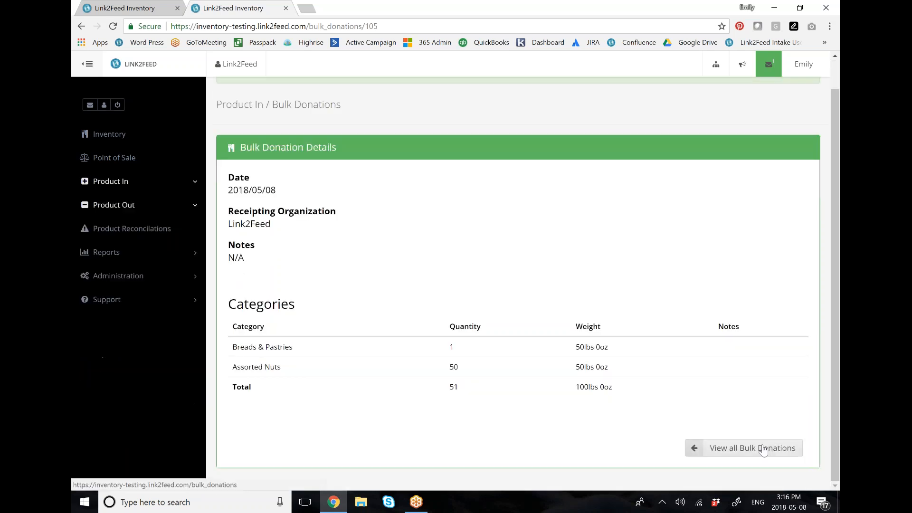
{"action": "left_click", "coordinate": [761, 479]}
Step: Highlight the 2018-05-08 donation in the list, view its details and go back to the list
{"action": "left_click_drag", "start_coordinate": [219, 224], "coordinate": [688, 228]}
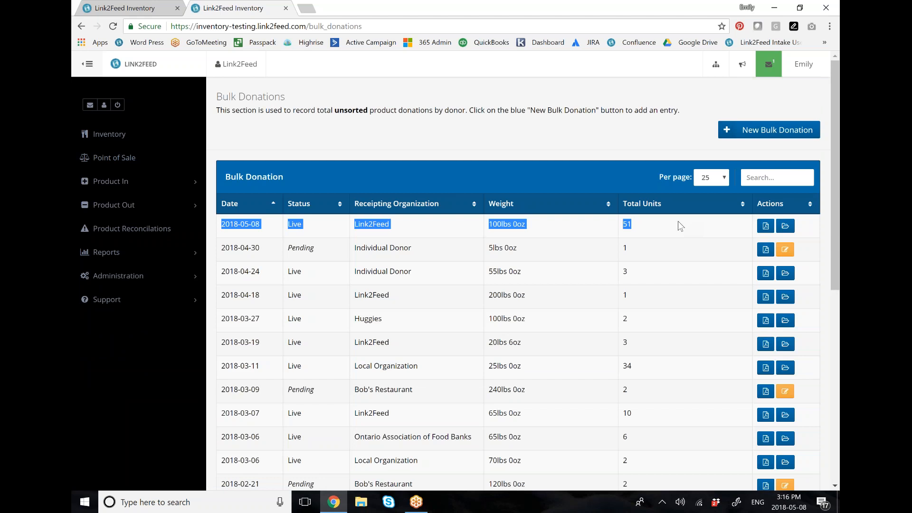
{"action": "left_click", "coordinate": [784, 223]}
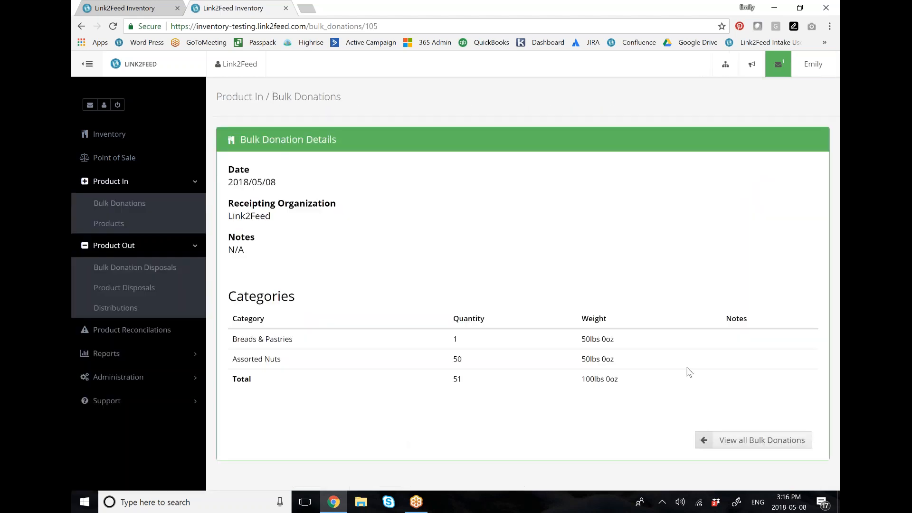
{"action": "left_click", "coordinate": [82, 26]}
Step: Download and open the PDF receipt for the 2018-05-08 bulk donation
{"action": "left_click", "coordinate": [765, 226]}
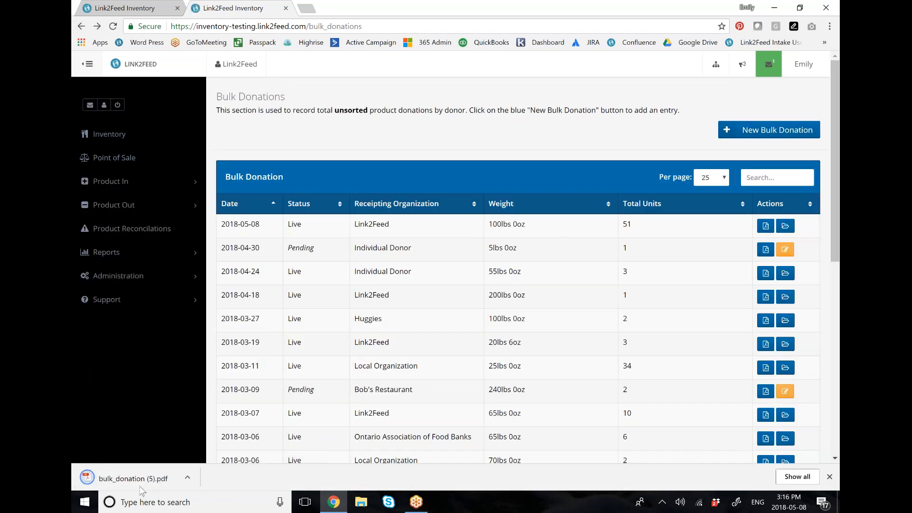
{"action": "left_click", "coordinate": [140, 484]}
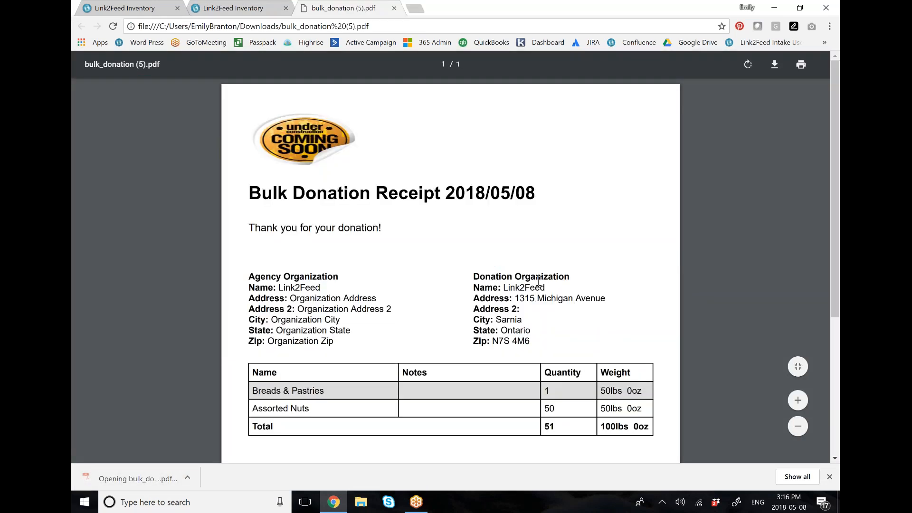
{"action": "scroll", "coordinate": [428, 233], "scroll_direction": "down", "scroll_amount": 1}
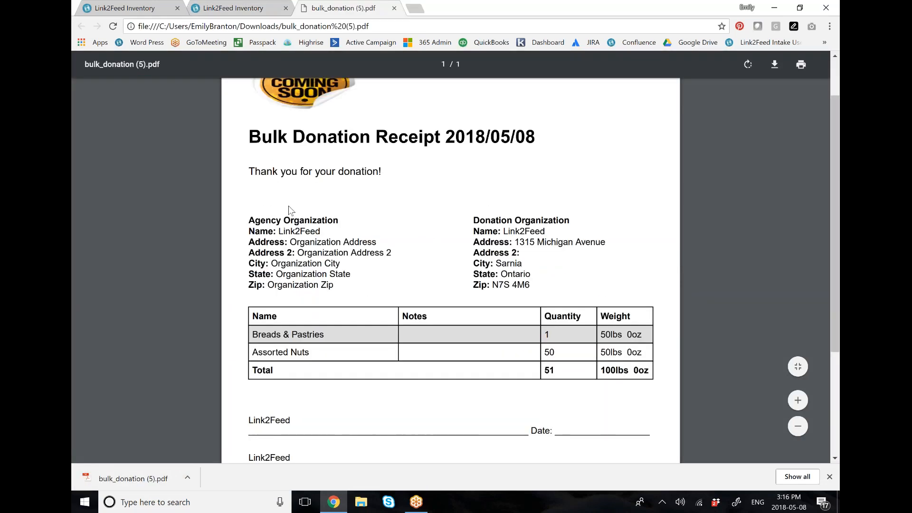
Step: Review the receipt's agency details, donor details, category table and signature lines, and close the receipt
{"action": "left_click_drag", "start_coordinate": [245, 221], "coordinate": [340, 281]}
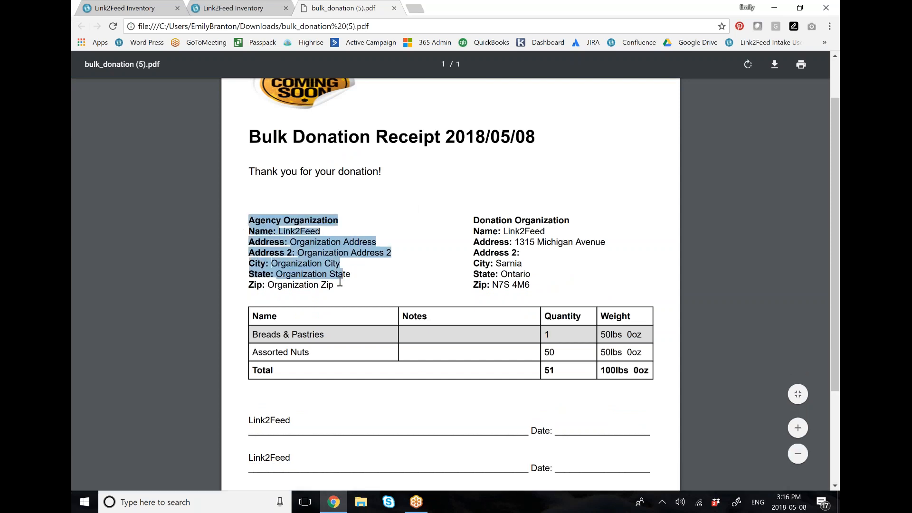
{"action": "left_click_drag", "start_coordinate": [475, 218], "coordinate": [530, 285]}
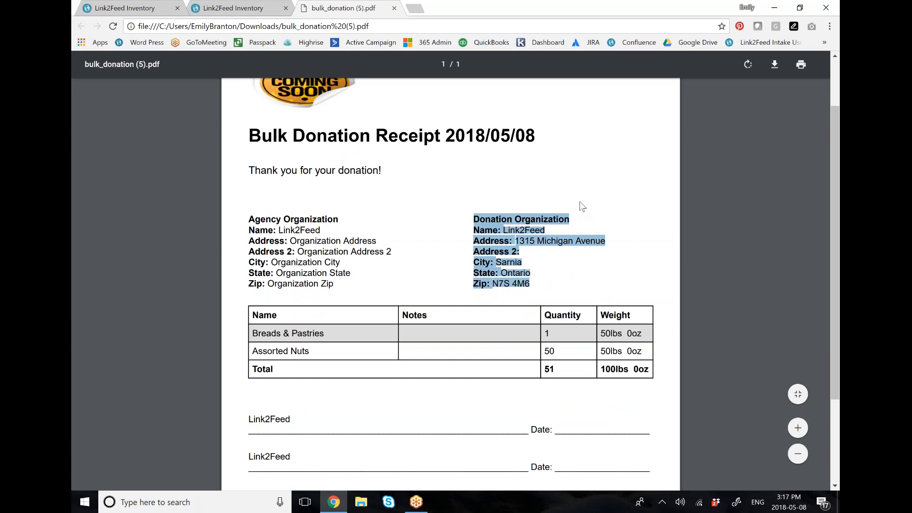
{"action": "scroll", "coordinate": [580, 201], "scroll_direction": "down", "scroll_amount": 1}
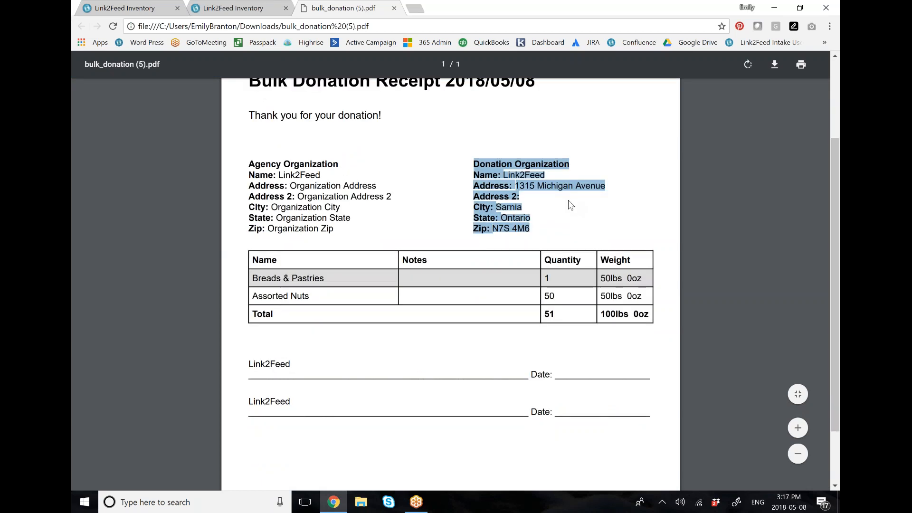
{"action": "scroll", "coordinate": [568, 201], "scroll_direction": "down", "scroll_amount": 2}
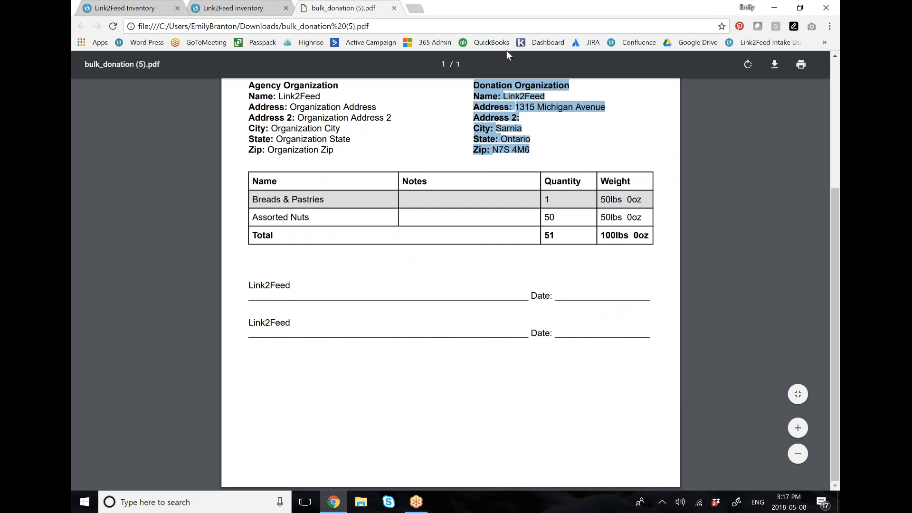
{"action": "left_click", "coordinate": [395, 9]}
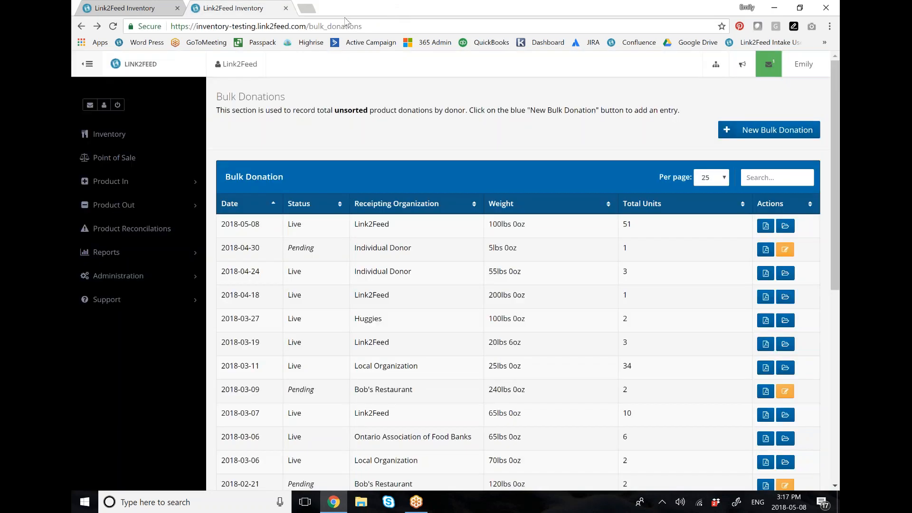
Step: Go to the bulk donation disposals under Product Out and start a new bulk donation disposal
{"action": "left_click", "coordinate": [187, 205]}
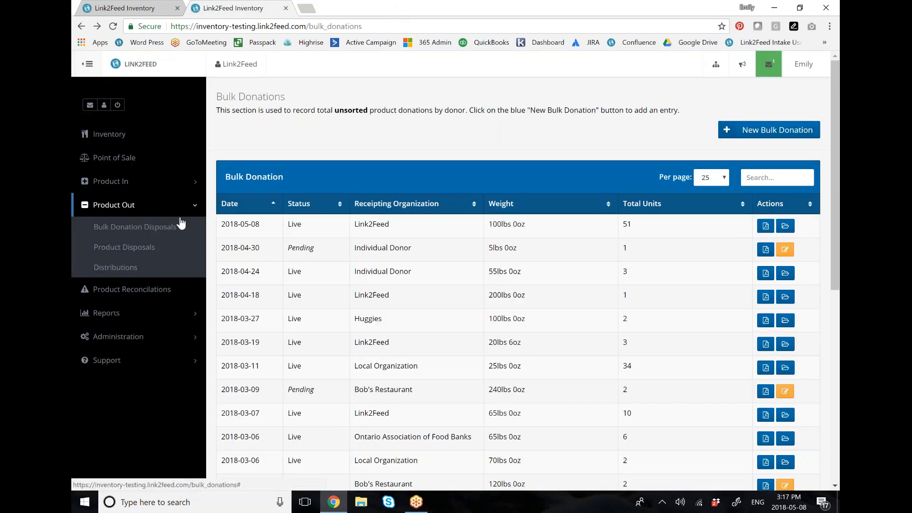
{"action": "left_click", "coordinate": [173, 228]}
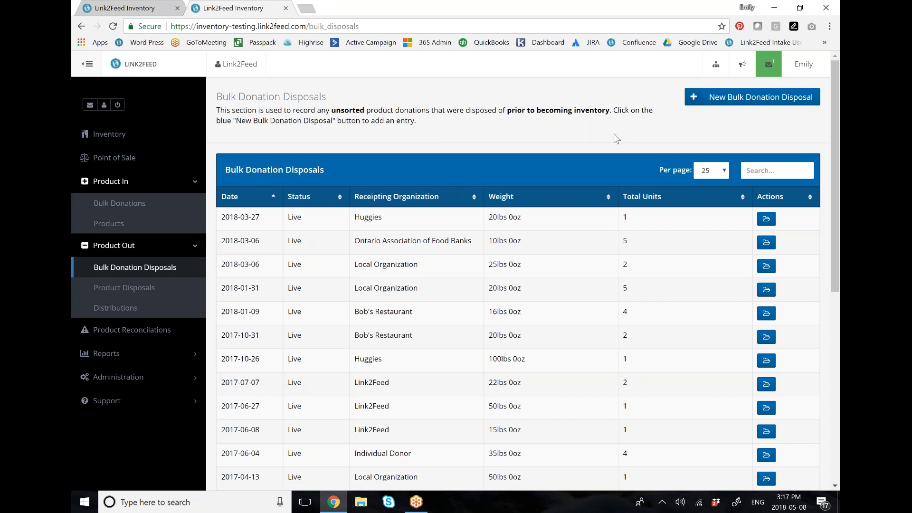
{"action": "left_click", "coordinate": [762, 101]}
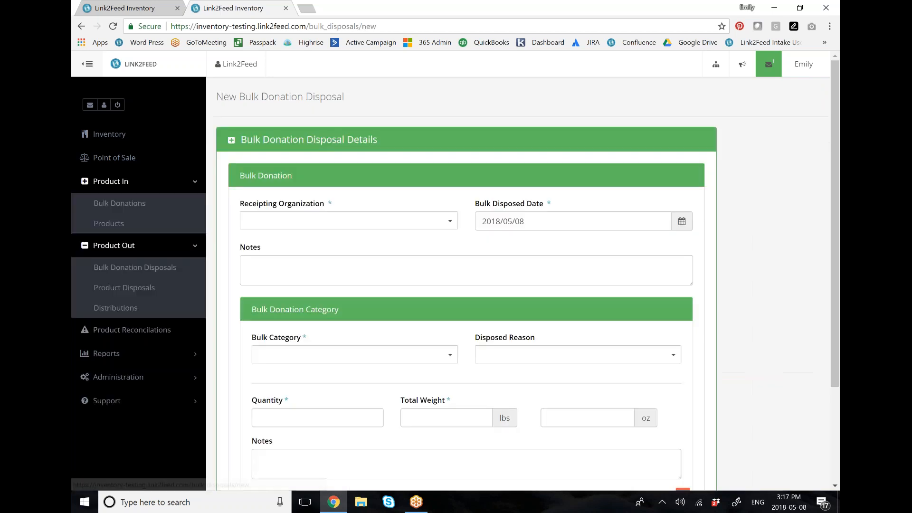
Step: Set the receipting organization of the disposal to Link2Feed
{"action": "scroll", "coordinate": [767, 223], "scroll_direction": "down", "scroll_amount": 1}
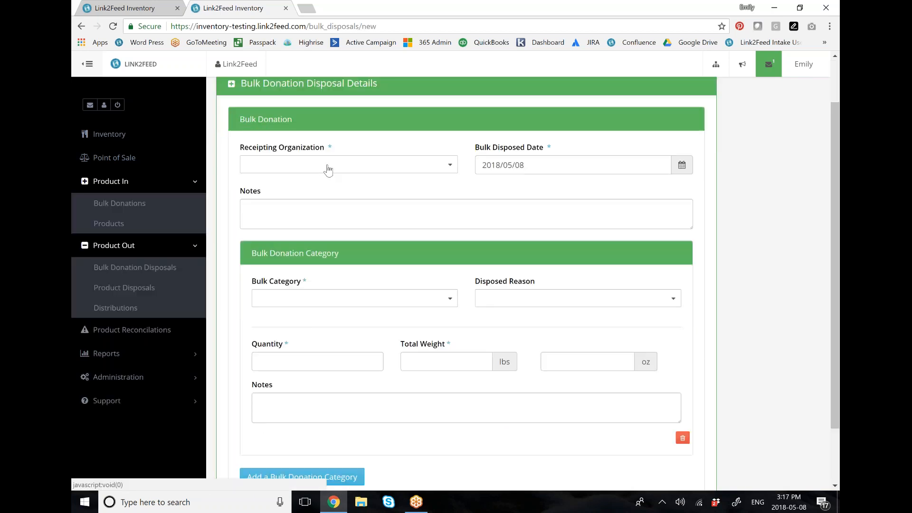
{"action": "left_click", "coordinate": [387, 165]}
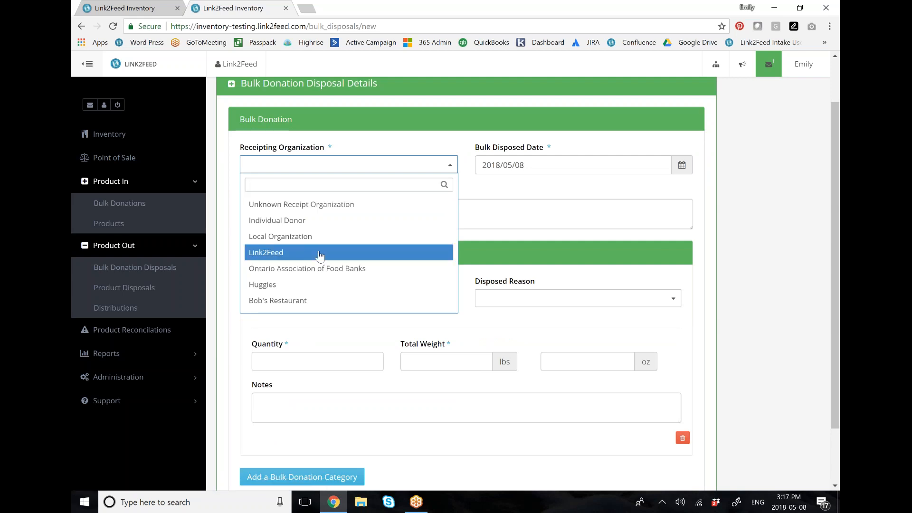
{"action": "left_click", "coordinate": [348, 253]}
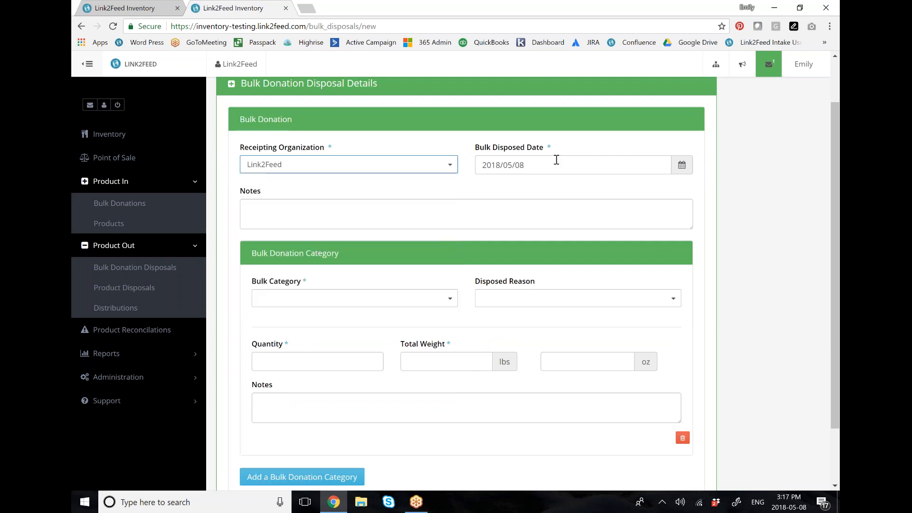
Step: Set the disposal's bulk category to Assorted Soup Cans and its disposed reason to Damaged
{"action": "scroll", "coordinate": [451, 240], "scroll_direction": "down", "scroll_amount": 2}
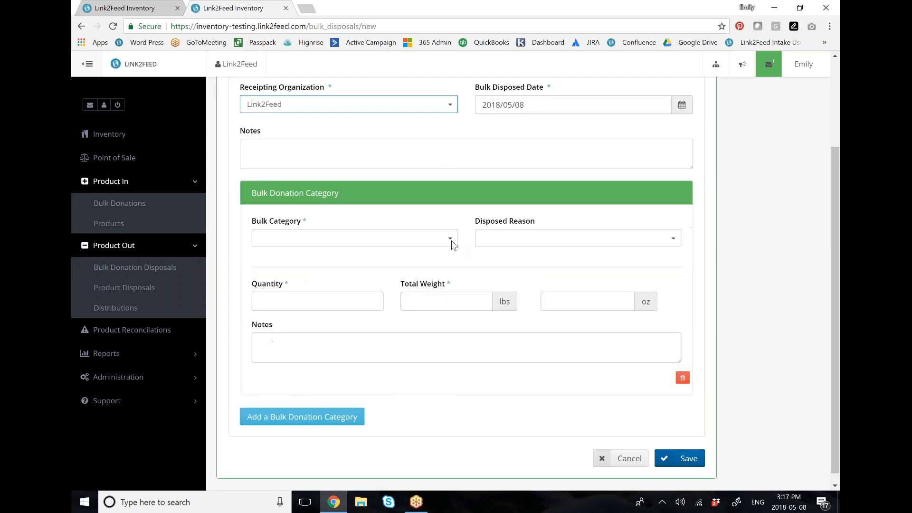
{"action": "left_click", "coordinate": [450, 228]}
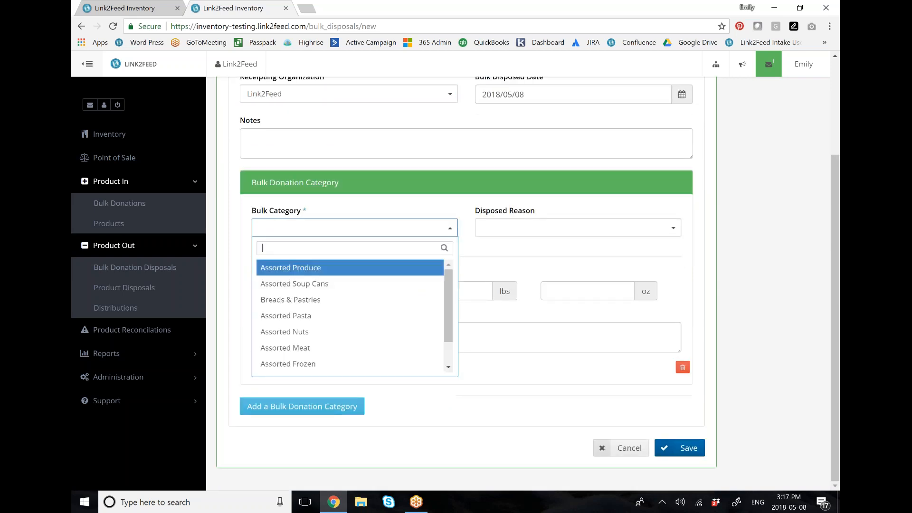
{"action": "left_click", "coordinate": [377, 284]}
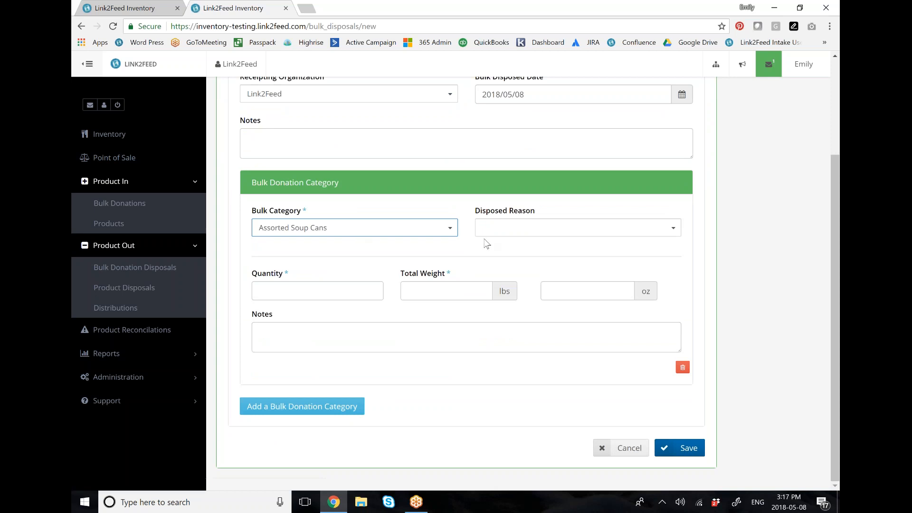
{"action": "left_click", "coordinate": [553, 233]}
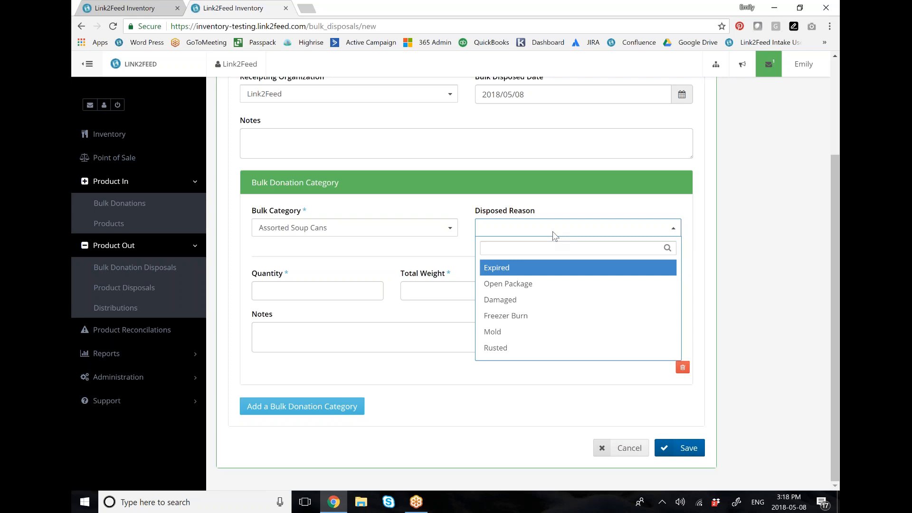
{"action": "left_click", "coordinate": [504, 299]}
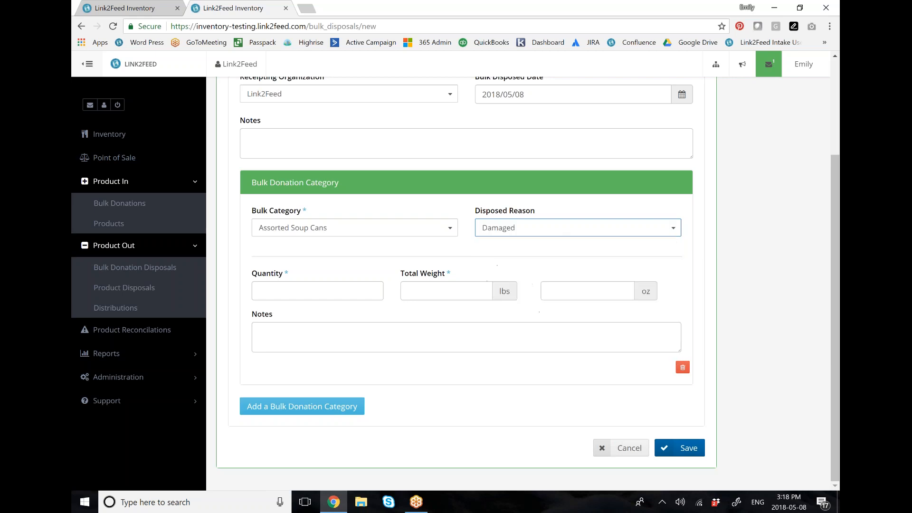
Step: Enter a quantity of 1 and a total weight of 25 lbs for the Assorted Soup Cans
{"action": "left_click", "coordinate": [335, 293]}
{"action": "type", "text": "1"}
{"action": "left_click", "coordinate": [445, 290]}
{"action": "type", "text": "25"}
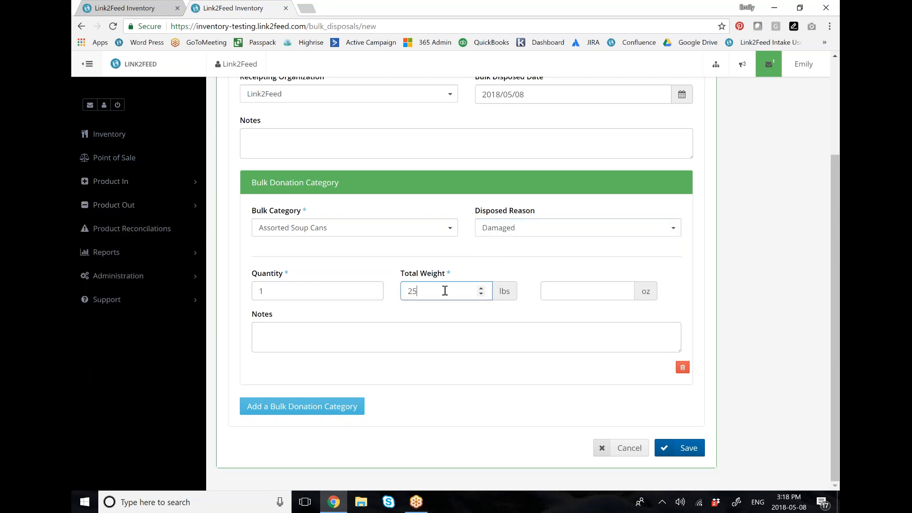
Step: Add a second bulk donation category to the disposal with category Assorted Meat and disposed reason Freezer Burn
{"action": "left_click", "coordinate": [335, 406]}
{"action": "scroll", "coordinate": [417, 301], "scroll_direction": "down", "scroll_amount": 3}
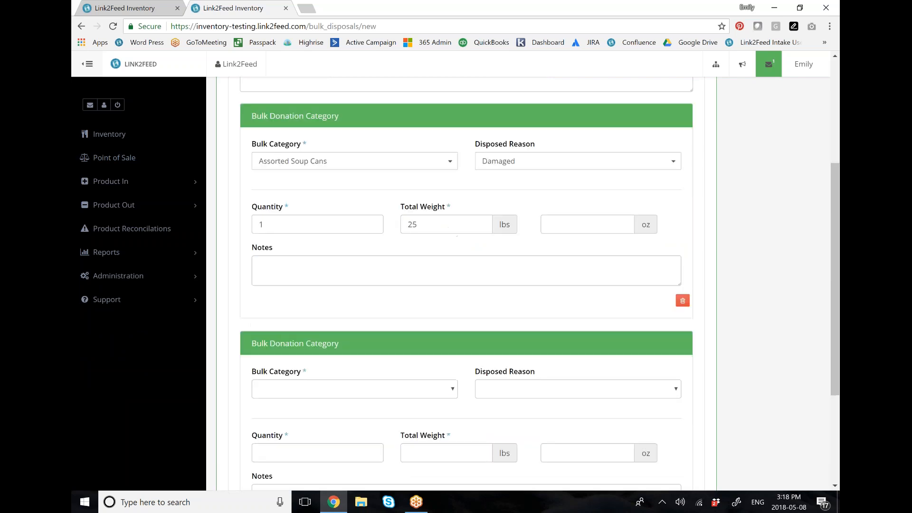
{"action": "left_click", "coordinate": [410, 294]}
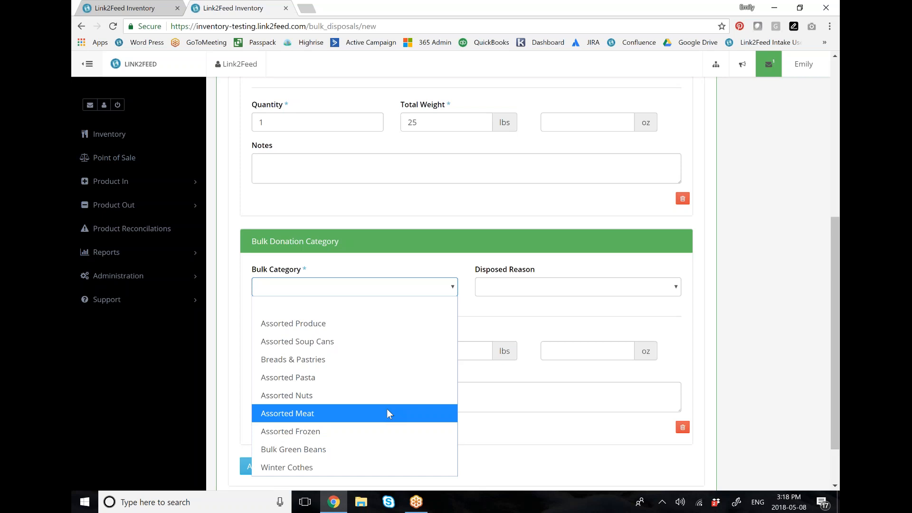
{"action": "left_click", "coordinate": [386, 409]}
{"action": "left_click", "coordinate": [548, 289]}
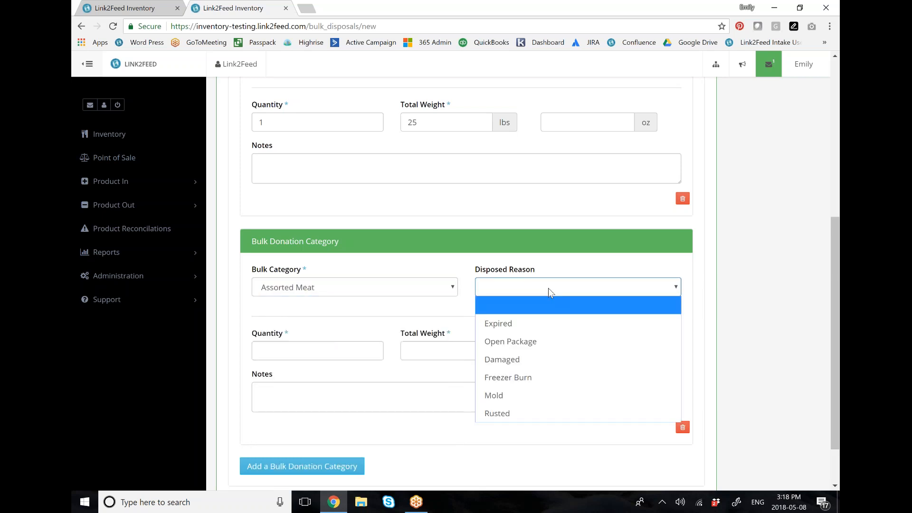
{"action": "left_click", "coordinate": [544, 378]}
Step: Enter a quantity of 1 and a total weight of 10 lbs for the Assorted Meat
{"action": "left_click", "coordinate": [311, 345]}
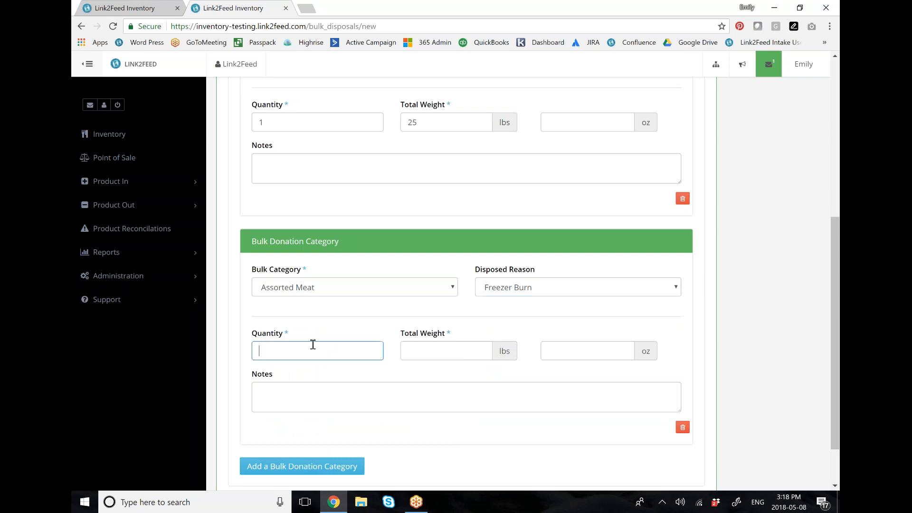
{"action": "type", "text": "1"}
{"action": "left_click", "coordinate": [431, 347]}
{"action": "type", "text": "10"}
Step: Save the bulk donation disposal and confirm its details
{"action": "scroll", "coordinate": [684, 446], "scroll_direction": "down", "scroll_amount": 2}
{"action": "left_click", "coordinate": [682, 446]}
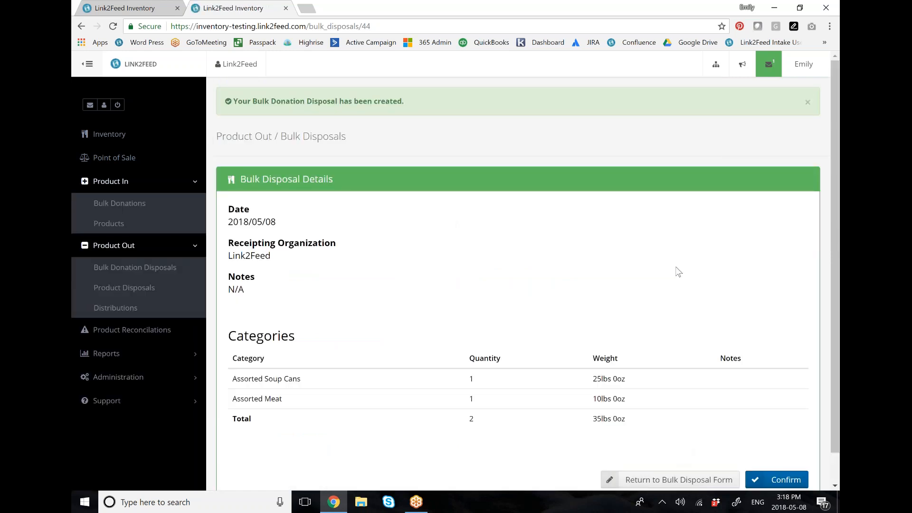
{"action": "scroll", "coordinate": [601, 289], "scroll_direction": "down", "scroll_amount": 1}
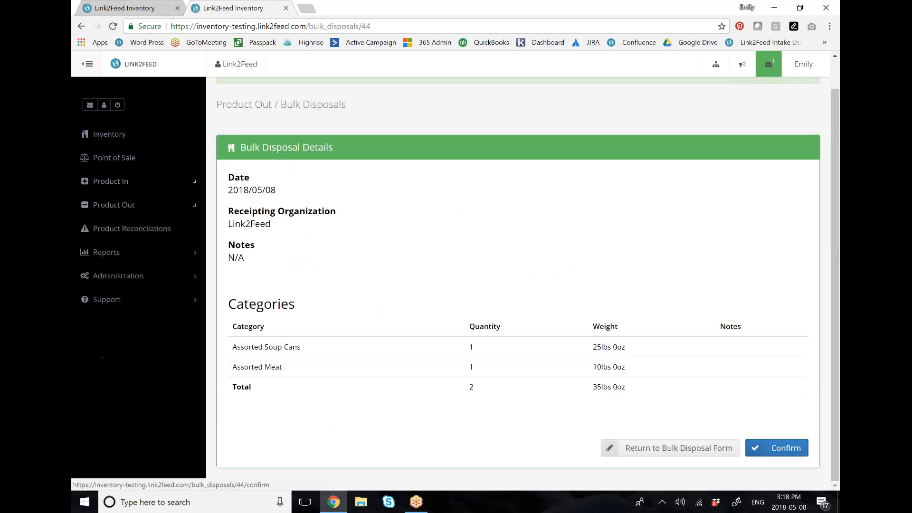
{"action": "left_click", "coordinate": [798, 451]}
{"action": "scroll", "coordinate": [464, 286], "scroll_direction": "down", "scroll_amount": 1}
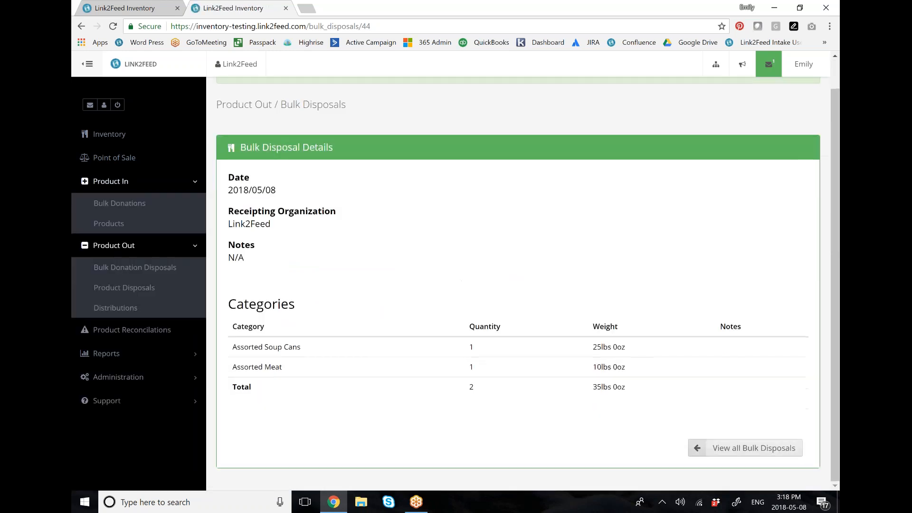
Step: View all bulk disposals and check the row of the new 2018-05-08 Link2Feed disposal
{"action": "left_click", "coordinate": [726, 449]}
{"action": "left_click_drag", "start_coordinate": [220, 216], "coordinate": [708, 229]}
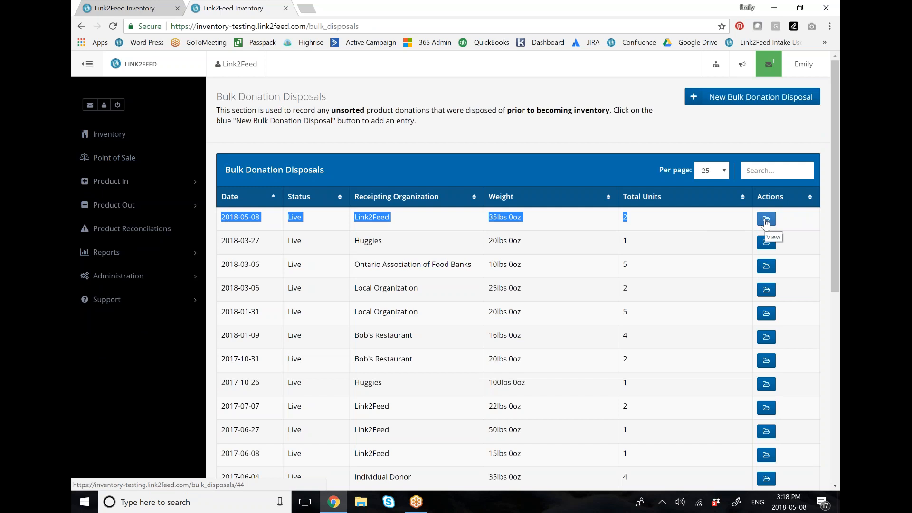
{"action": "left_click", "coordinate": [452, 140]}
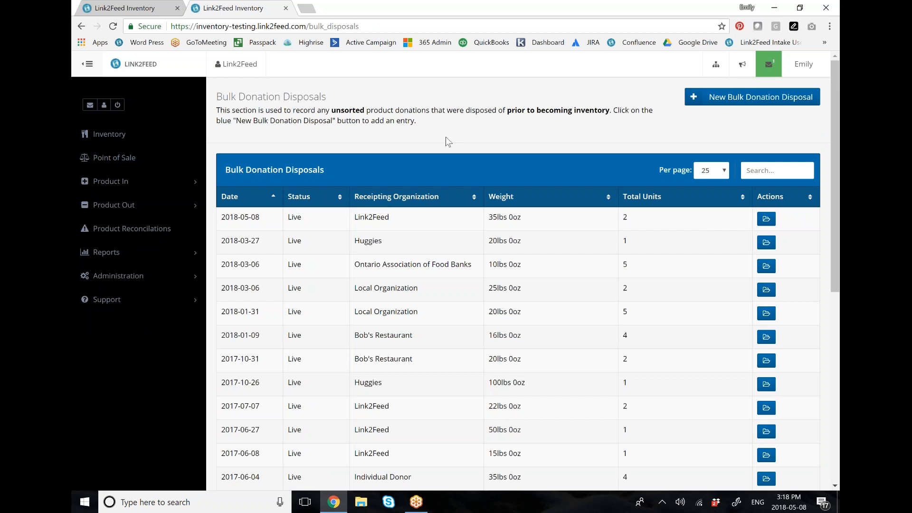
Step: Go to the report types available for creation and start a new Bulk Donation Report
{"action": "left_click", "coordinate": [135, 259]}
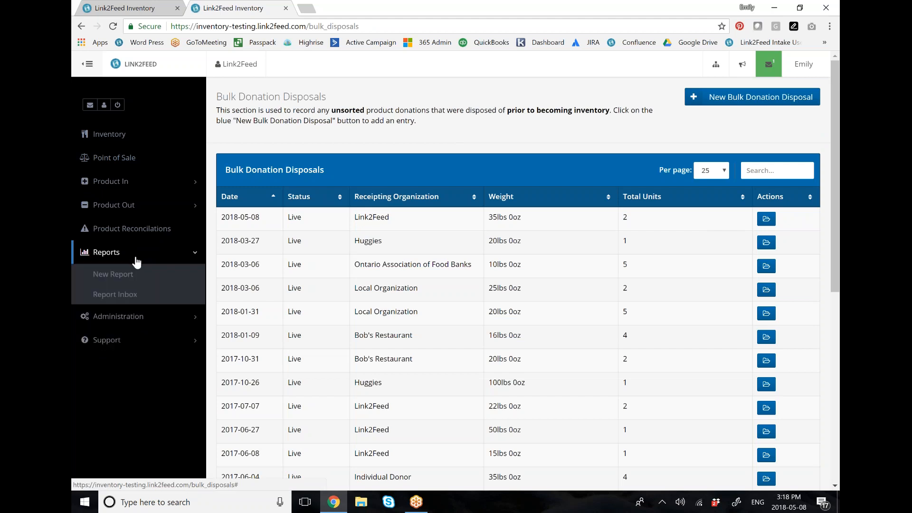
{"action": "left_click", "coordinate": [138, 275]}
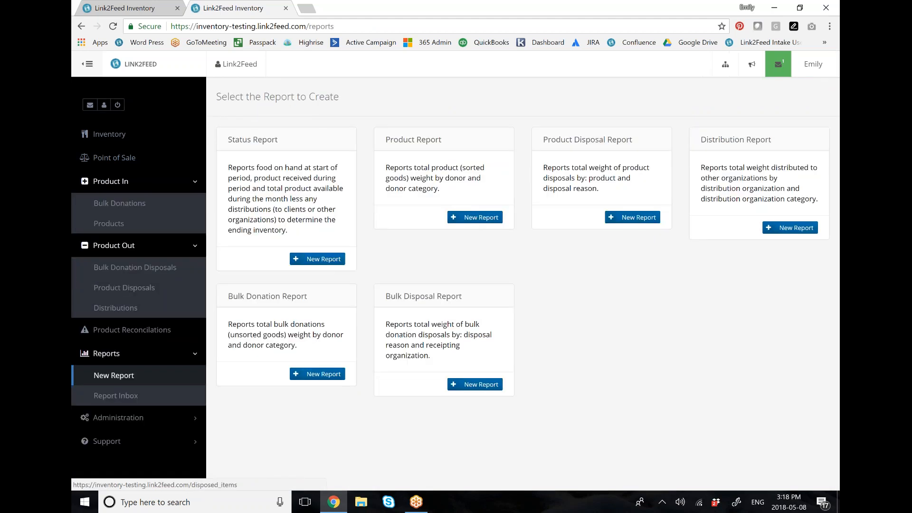
{"action": "left_click_drag", "start_coordinate": [230, 297], "coordinate": [308, 297]}
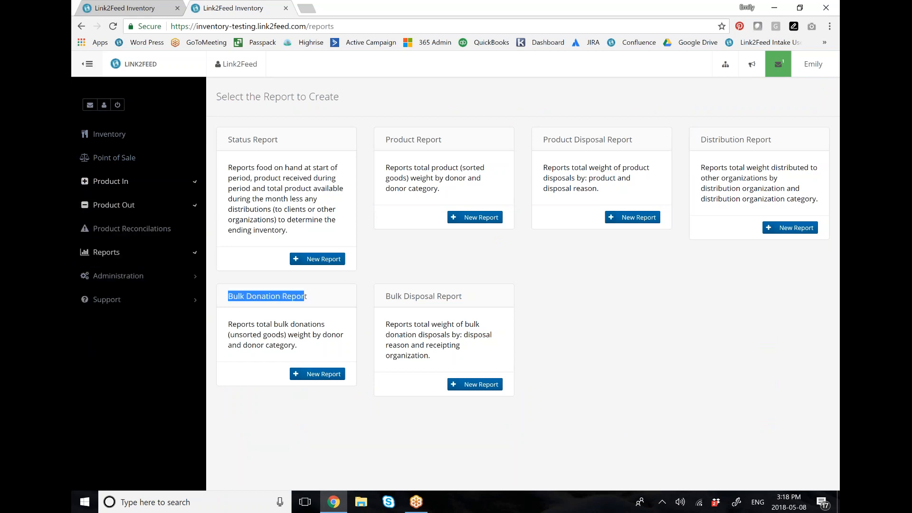
{"action": "left_click_drag", "start_coordinate": [383, 297], "coordinate": [462, 296]}
{"action": "left_click", "coordinate": [464, 301]}
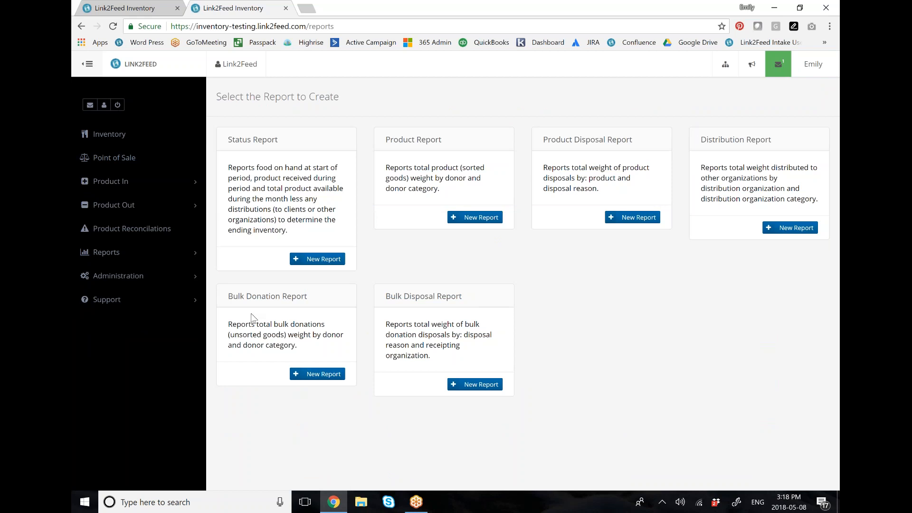
{"action": "left_click", "coordinate": [330, 376]}
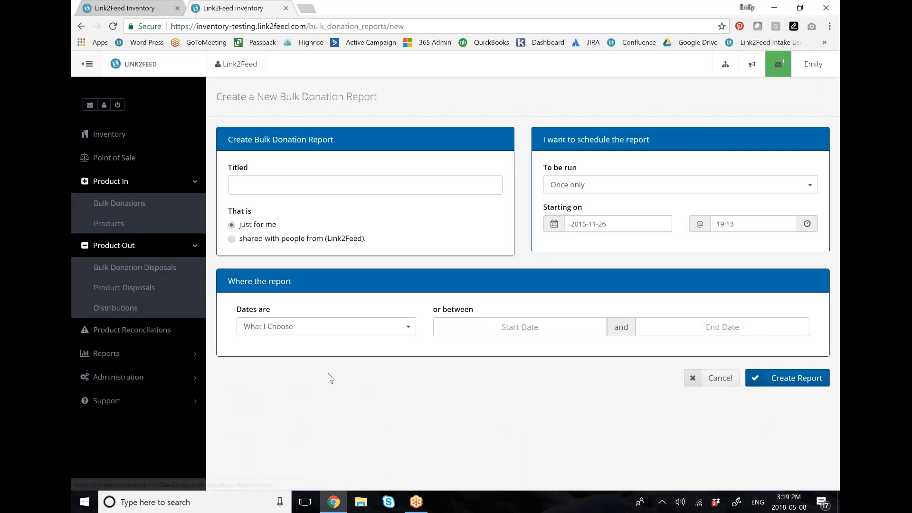
Step: Title the report Bulk Donation and schedule it to run once only
{"action": "left_click", "coordinate": [236, 186]}
{"action": "type", "text": "Bulk Donation"}
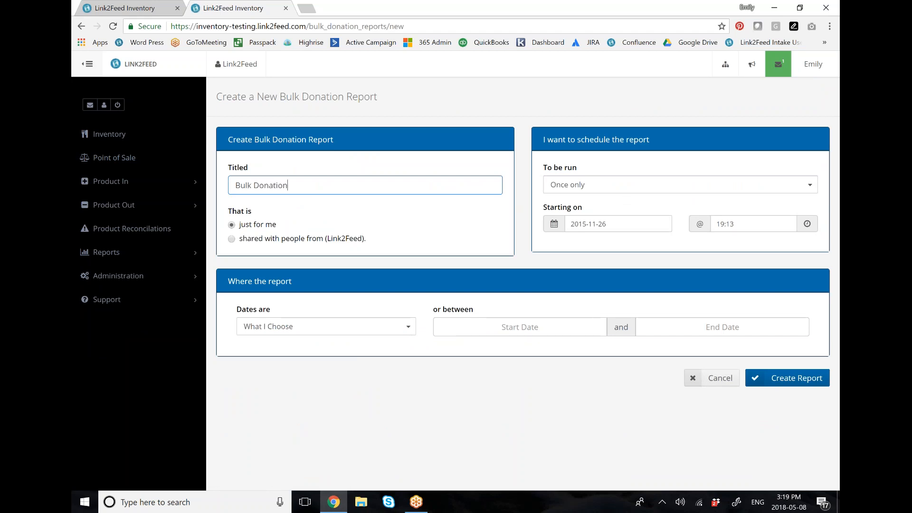
{"action": "left_click", "coordinate": [587, 187]}
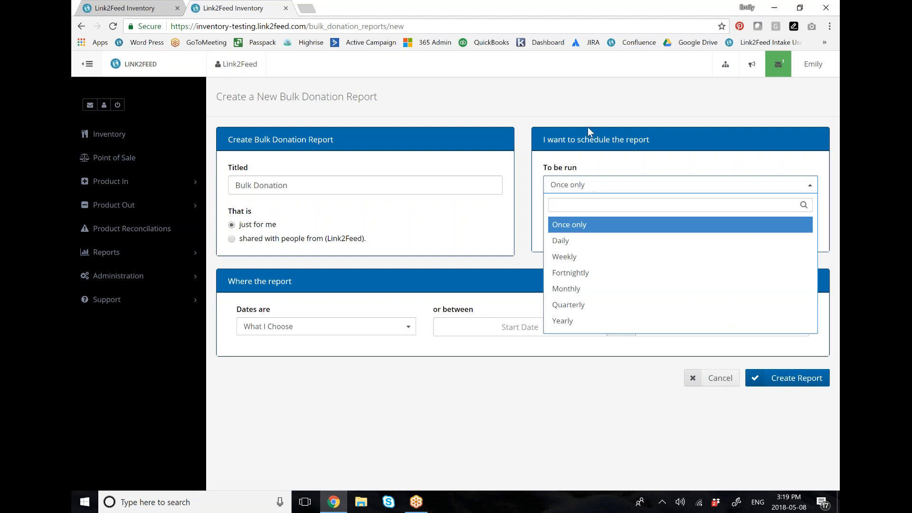
{"action": "left_click", "coordinate": [569, 224]}
Step: Set the report's date range from 2018/02/01 to 2018/05/05 and create the bulk donation report
{"action": "left_click", "coordinate": [520, 327]}
{"action": "left_click", "coordinate": [444, 174]}
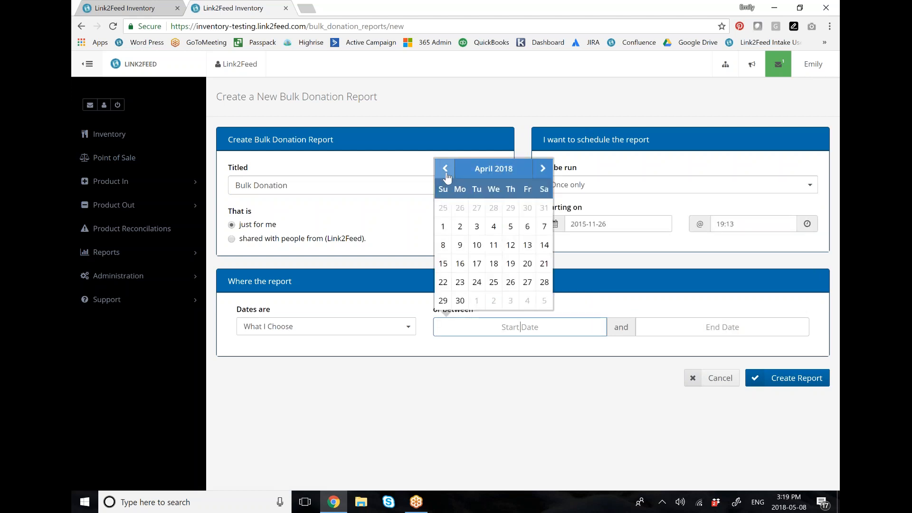
{"action": "left_click", "coordinate": [444, 175]}
{"action": "left_click", "coordinate": [444, 174]}
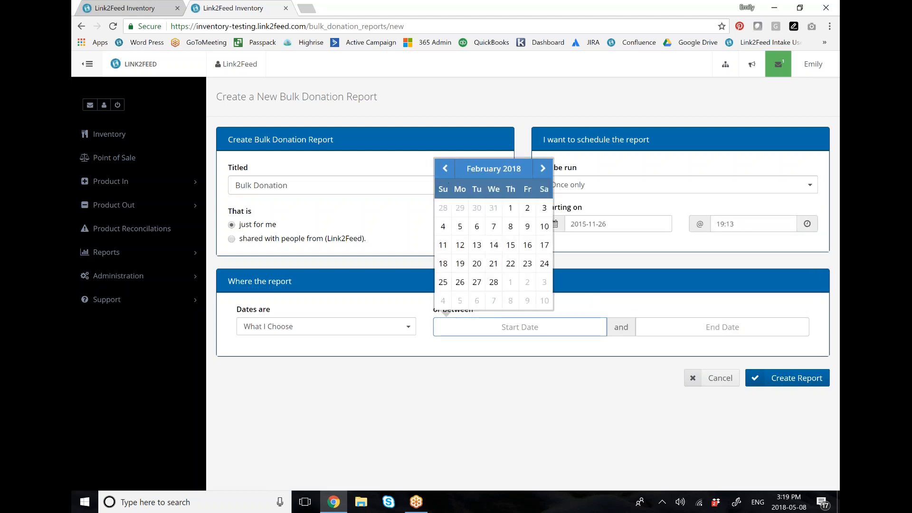
{"action": "left_click", "coordinate": [510, 207]}
{"action": "left_click", "coordinate": [735, 329]}
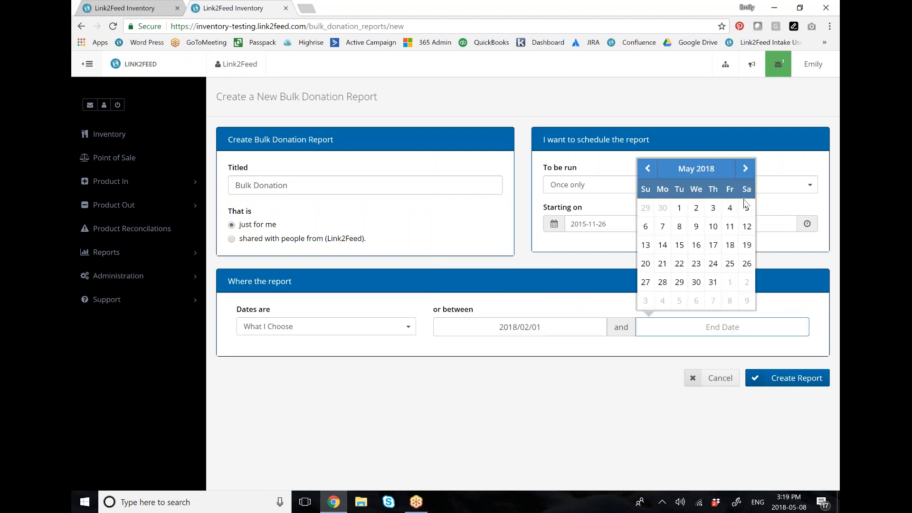
{"action": "left_click", "coordinate": [747, 208]}
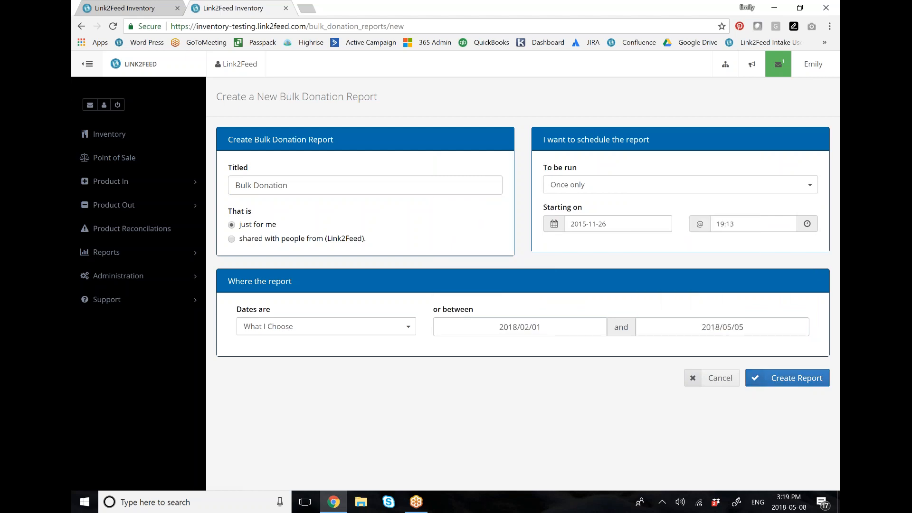
{"action": "left_click", "coordinate": [791, 382]}
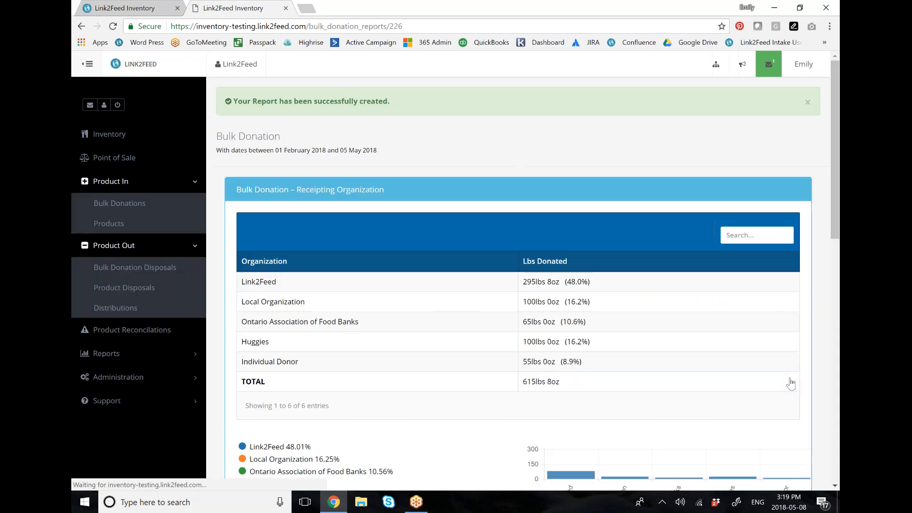
Step: Examine the bulk donation report's tables and charts by receipting organization and by organization category
{"action": "scroll", "coordinate": [416, 288], "scroll_direction": "down", "scroll_amount": 1}
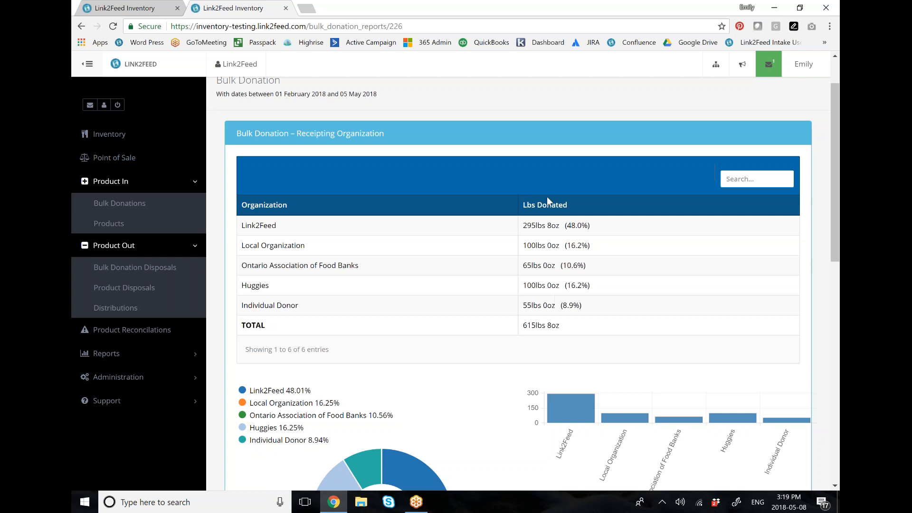
{"action": "scroll", "coordinate": [625, 238], "scroll_direction": "down", "scroll_amount": 1}
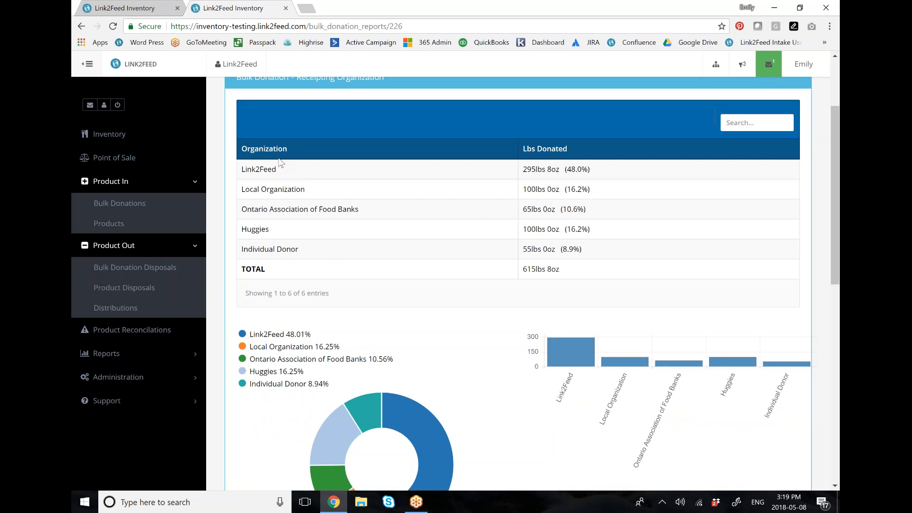
{"action": "scroll", "coordinate": [472, 184], "scroll_direction": "down", "scroll_amount": 2}
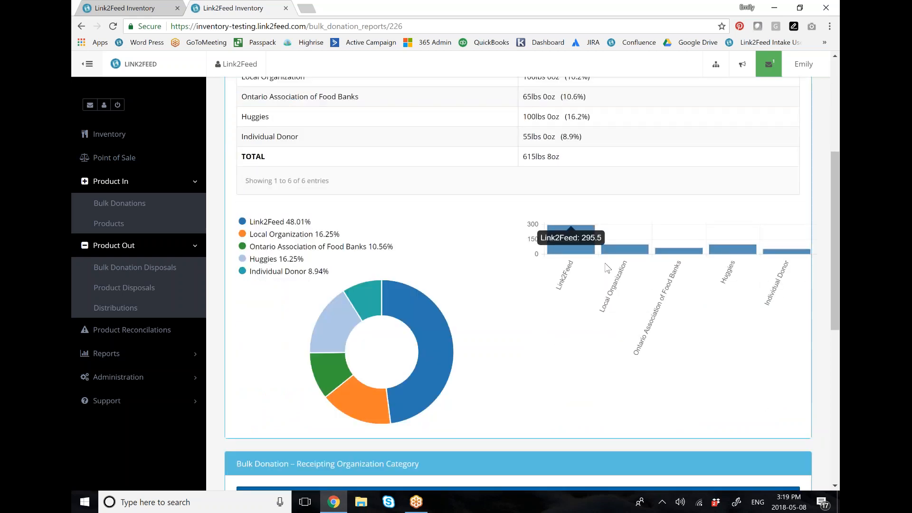
{"action": "scroll", "coordinate": [489, 240], "scroll_direction": "down", "scroll_amount": 1}
{"action": "scroll", "coordinate": [491, 243], "scroll_direction": "down", "scroll_amount": 5}
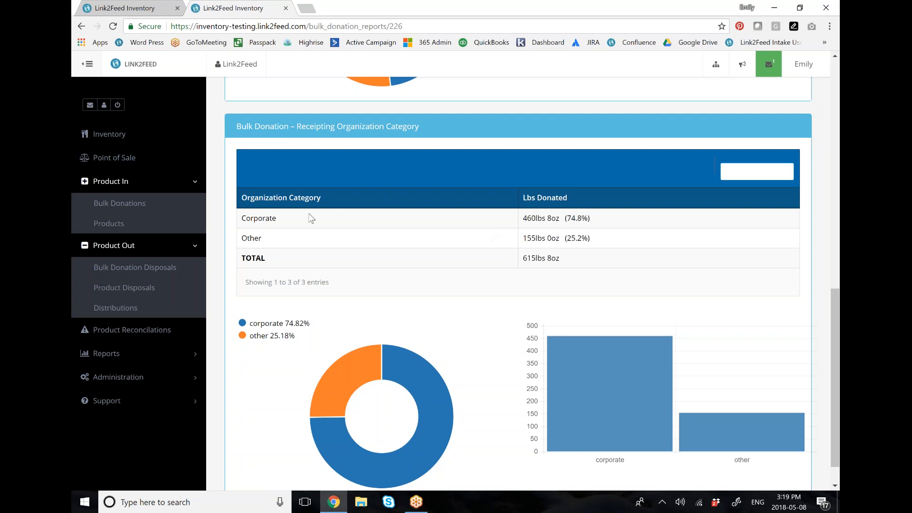
Step: Start a new Bulk Disposal Report and title it Disposal
{"action": "left_click", "coordinate": [177, 352]}
{"action": "left_click", "coordinate": [165, 343]}
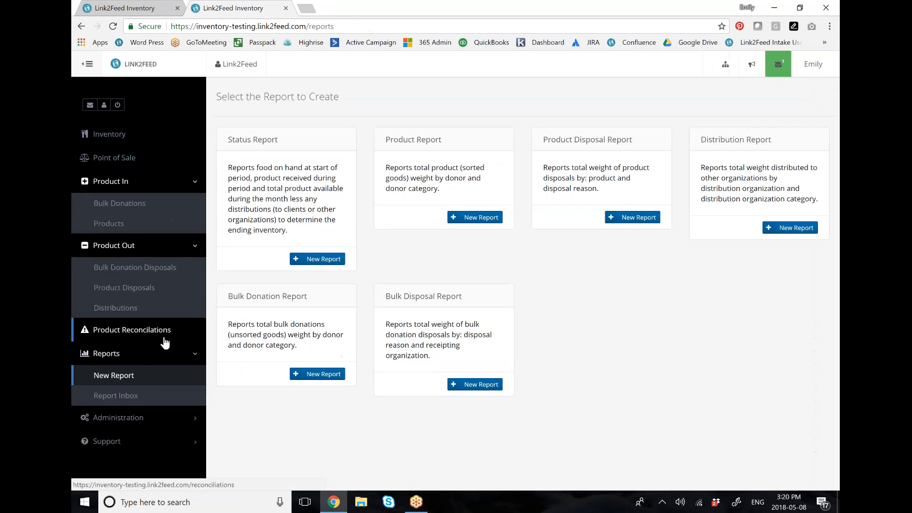
{"action": "left_click", "coordinate": [490, 386]}
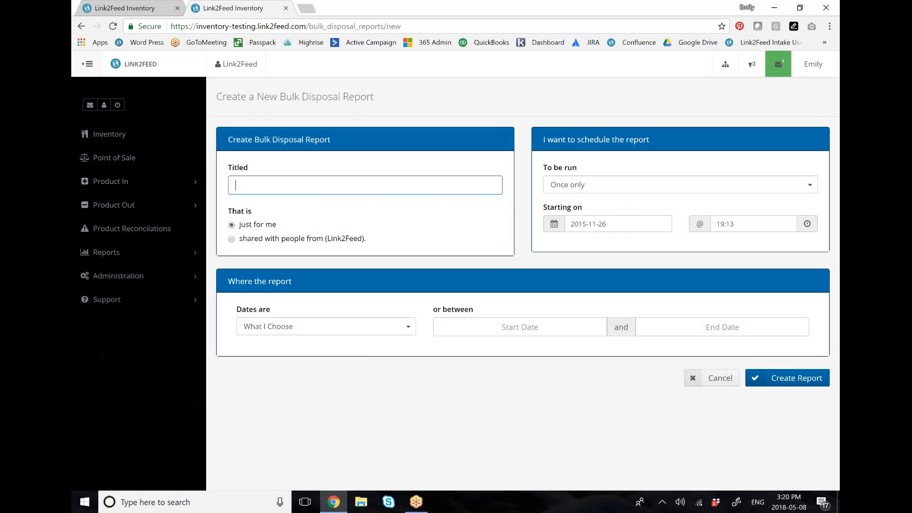
{"action": "type", "text": "Disposal"}
Step: Set the disposal report's date range from 2018/02/01 to 2018/05/05 and create the report
{"action": "left_click", "coordinate": [555, 333]}
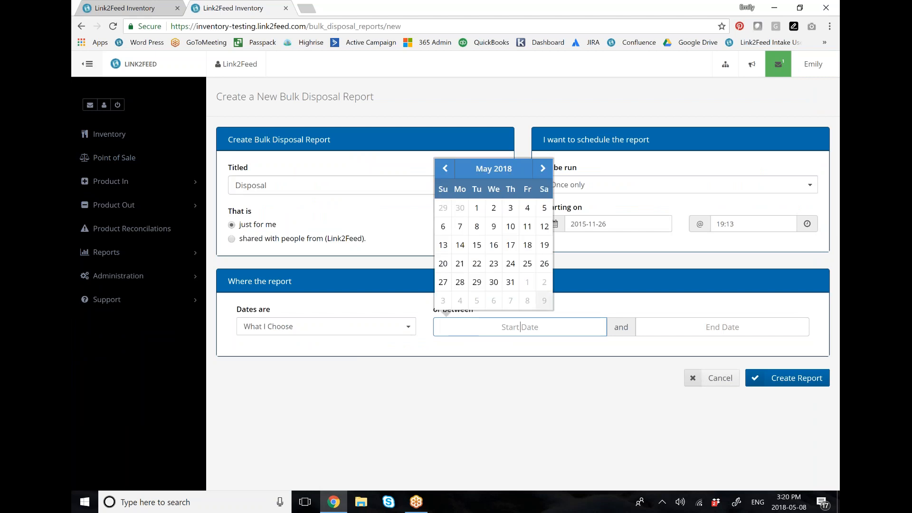
{"action": "left_click", "coordinate": [449, 174]}
{"action": "left_click", "coordinate": [449, 173]}
{"action": "left_click", "coordinate": [449, 174]}
{"action": "left_click", "coordinate": [510, 208]}
{"action": "left_click", "coordinate": [727, 325]}
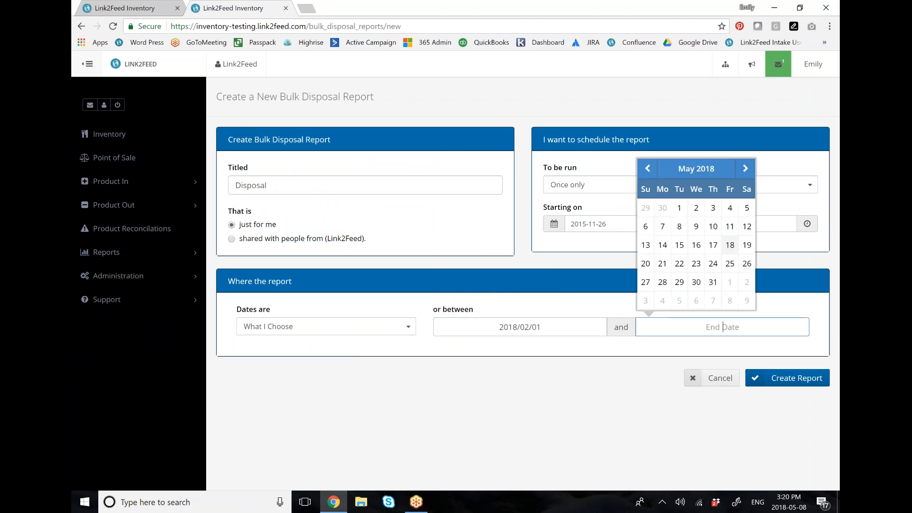
{"action": "left_click", "coordinate": [747, 208]}
{"action": "left_click", "coordinate": [789, 378]}
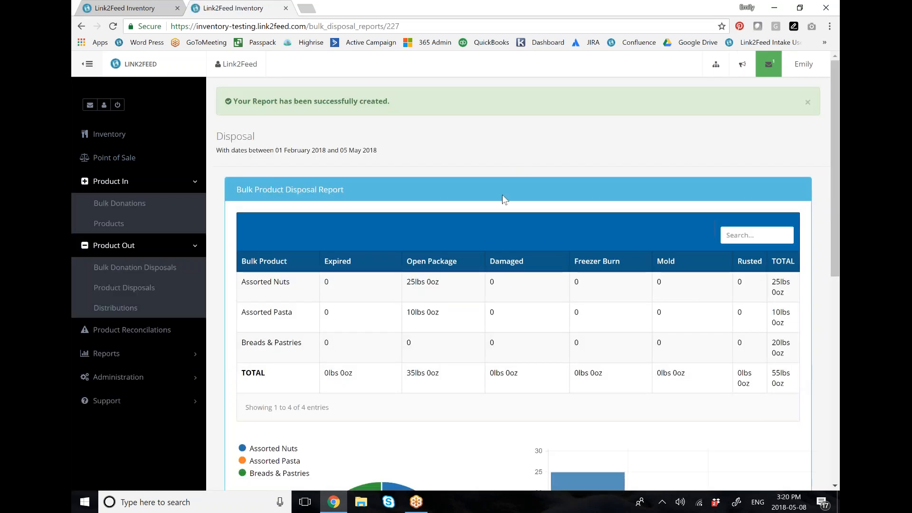
Step: Examine the bulk product disposal report's weights by disposal reason, the Assorted Nuts row and its total, and the charts
{"action": "scroll", "coordinate": [503, 198], "scroll_direction": "down", "scroll_amount": 1}
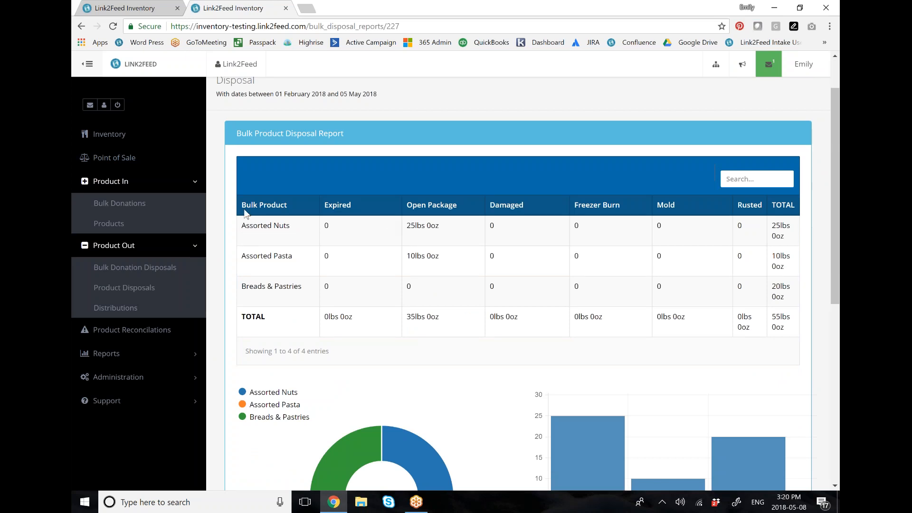
{"action": "left_click_drag", "start_coordinate": [406, 226], "coordinate": [449, 230]}
{"action": "triple_click", "coordinate": [270, 225]}
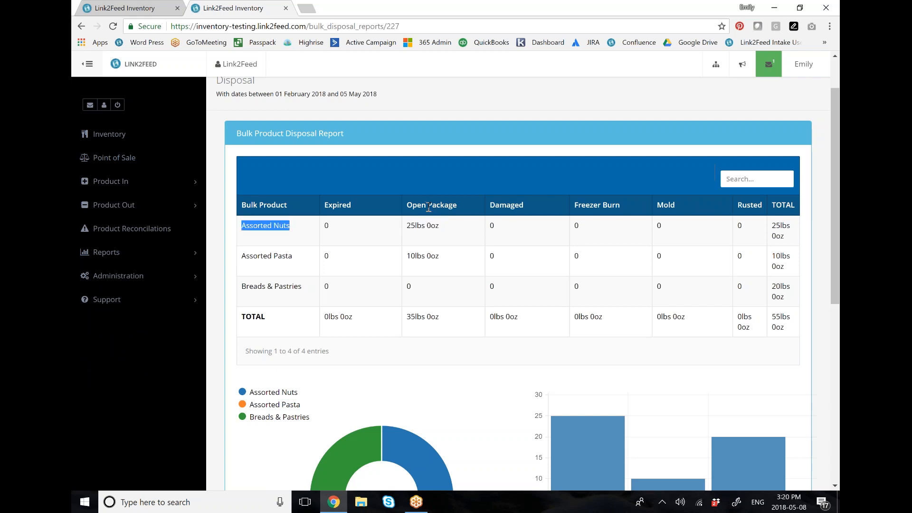
{"action": "scroll", "coordinate": [435, 210], "scroll_direction": "down", "scroll_amount": 1}
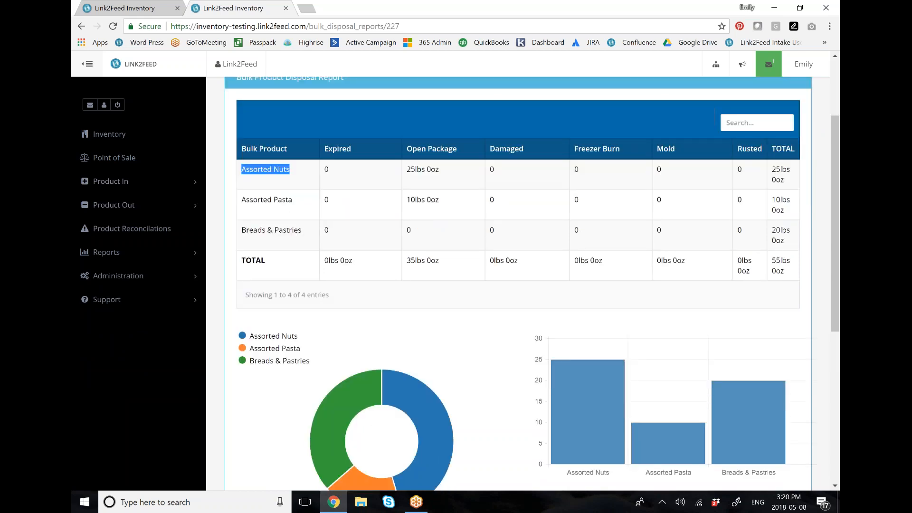
{"action": "mouse_move", "coordinate": [772, 169]}
{"action": "left_mouse_down"}
{"action": "mouse_move", "coordinate": [789, 170]}
{"action": "mouse_move", "coordinate": [784, 180]}
{"action": "left_mouse_up"}
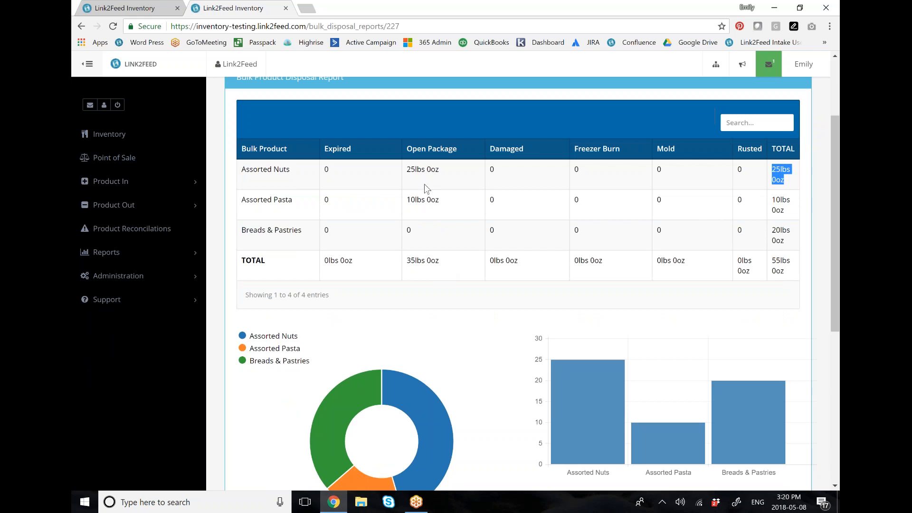
{"action": "scroll", "coordinate": [480, 225], "scroll_direction": "down", "scroll_amount": 1}
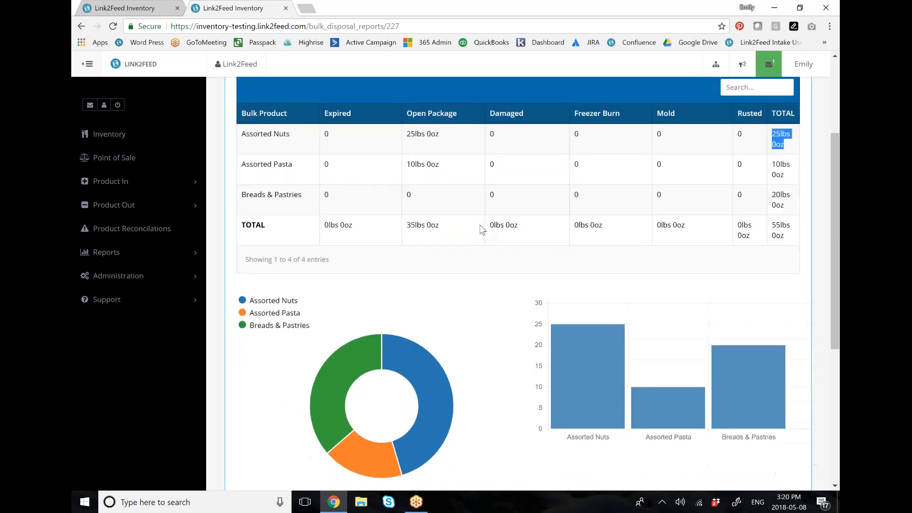
Step: Examine the disposal report's charts by product and by disposal reason, and close the other Link2Feed Inventory browser tab
{"action": "scroll", "coordinate": [482, 230], "scroll_direction": "down", "scroll_amount": 3}
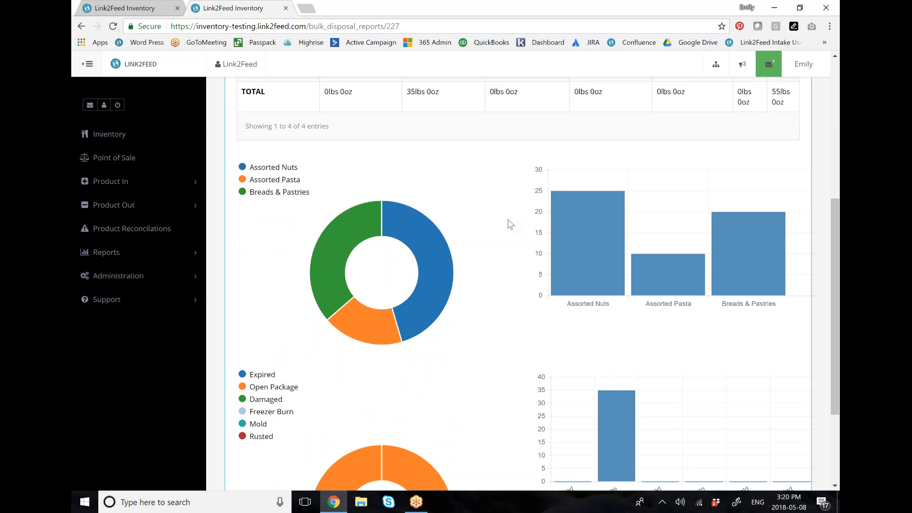
{"action": "scroll", "coordinate": [509, 224], "scroll_direction": "down", "scroll_amount": 3}
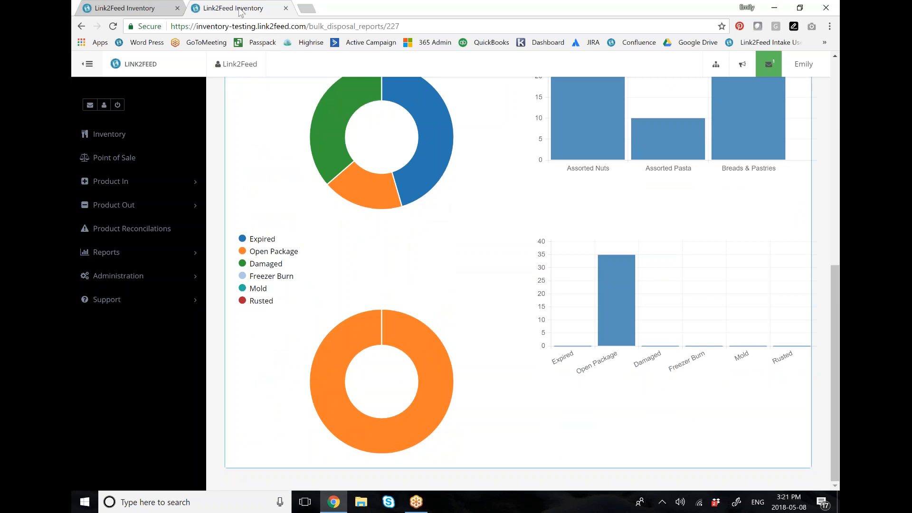
{"action": "left_click", "coordinate": [177, 9]}
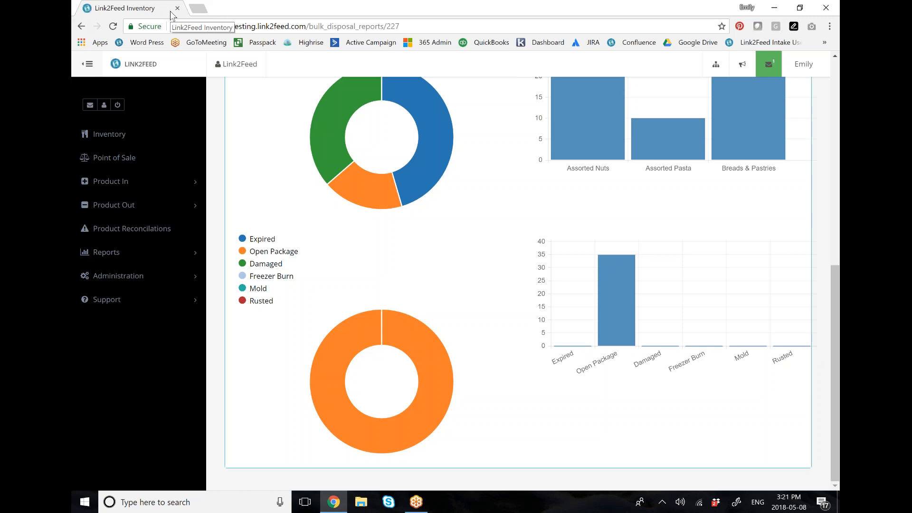
Step: Open the administration Lists page and look over the available list types
{"action": "left_click", "coordinate": [192, 183]}
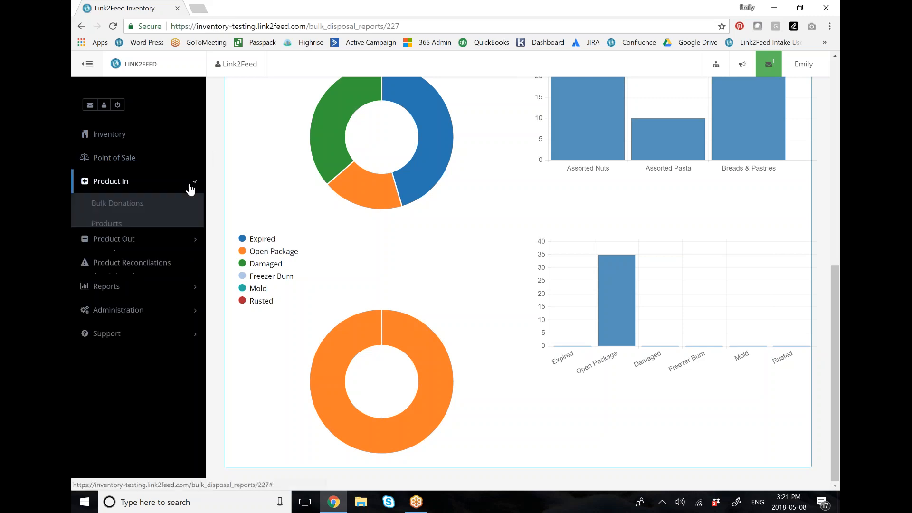
{"action": "left_click", "coordinate": [193, 246]}
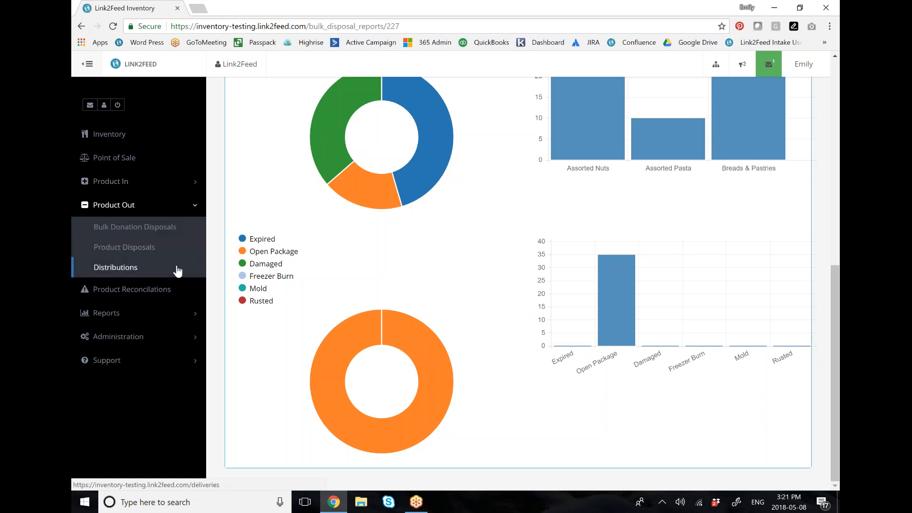
{"action": "left_click", "coordinate": [172, 337]}
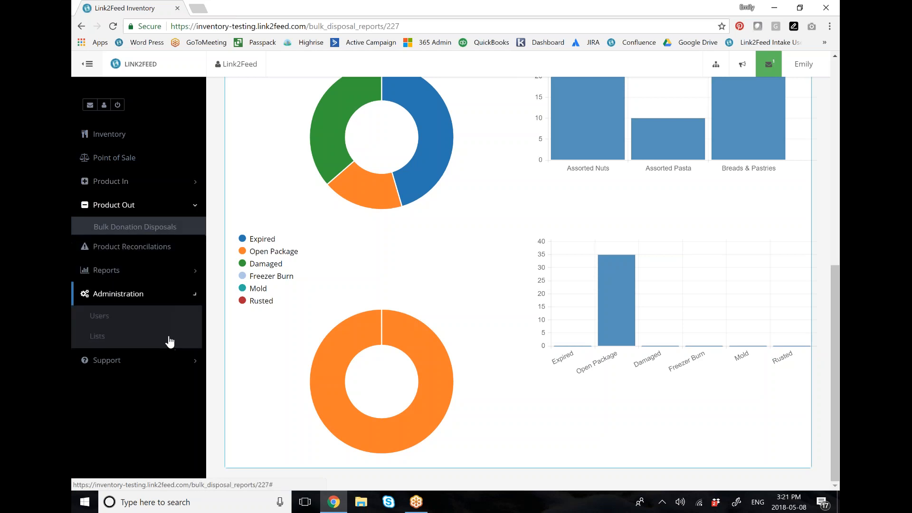
{"action": "left_click", "coordinate": [116, 322]}
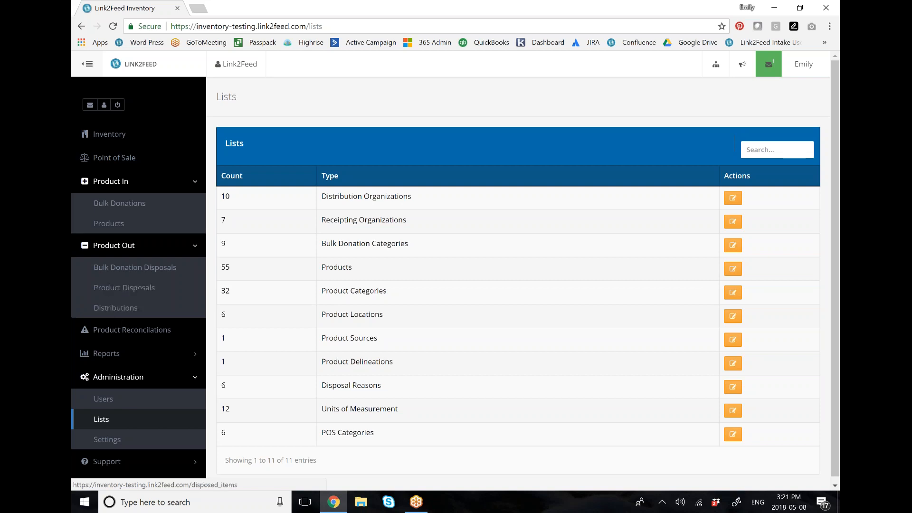
{"action": "double_click", "coordinate": [325, 268]}
{"action": "double_click", "coordinate": [246, 111]}
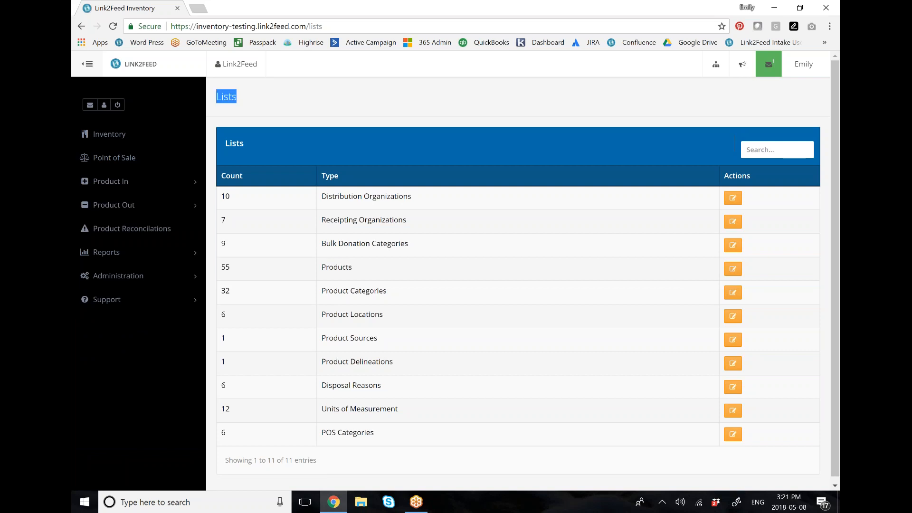
Step: Open Green Beans (Can) from the Products list for editing and review its name and the available product categories
{"action": "left_click", "coordinate": [733, 268]}
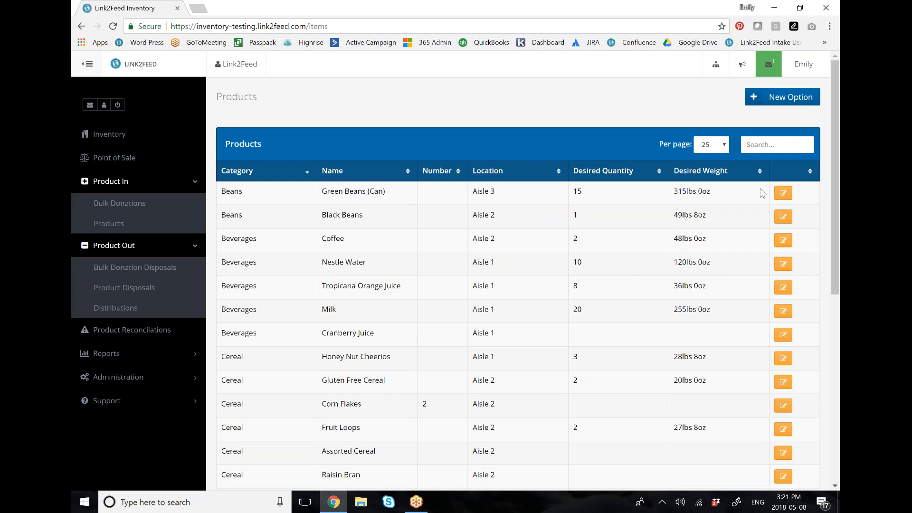
{"action": "left_click", "coordinate": [783, 193]}
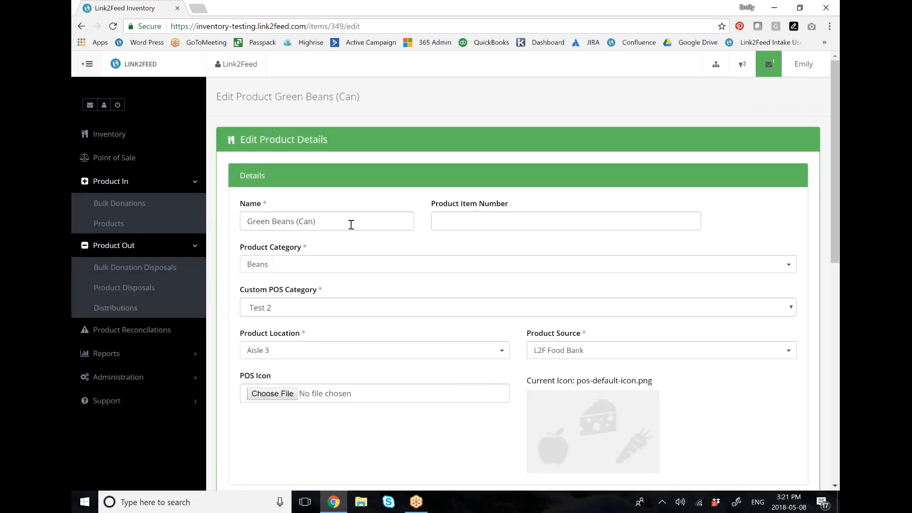
{"action": "left_click_drag", "start_coordinate": [246, 222], "coordinate": [345, 228]}
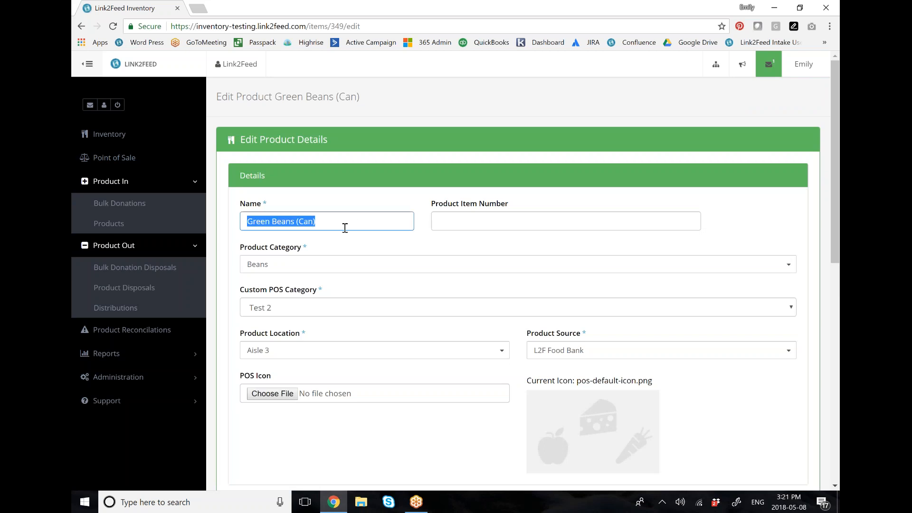
{"action": "left_click", "coordinate": [446, 187]}
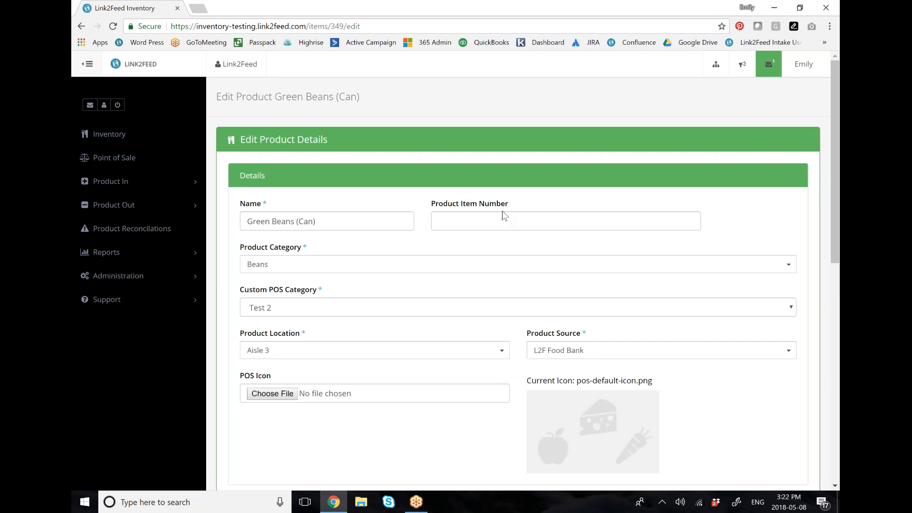
{"action": "scroll", "coordinate": [361, 140], "scroll_direction": "down", "scroll_amount": 1}
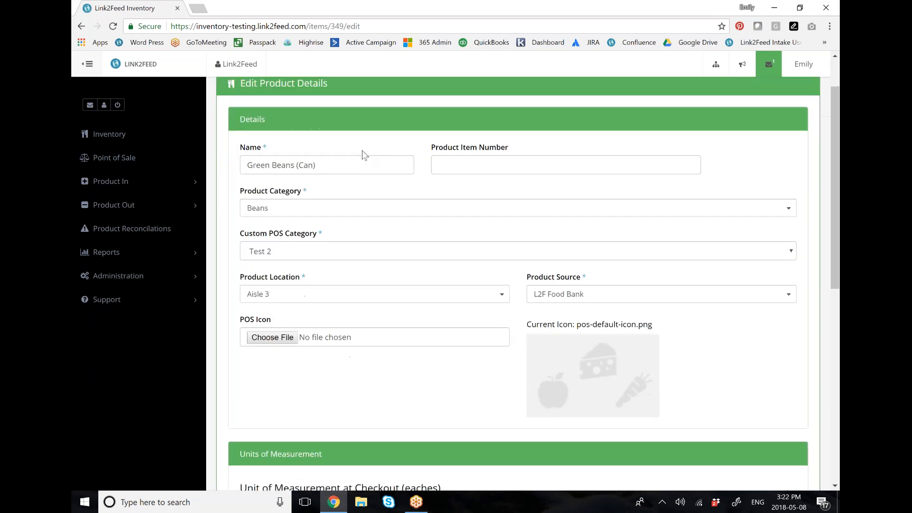
{"action": "left_click", "coordinate": [331, 215]}
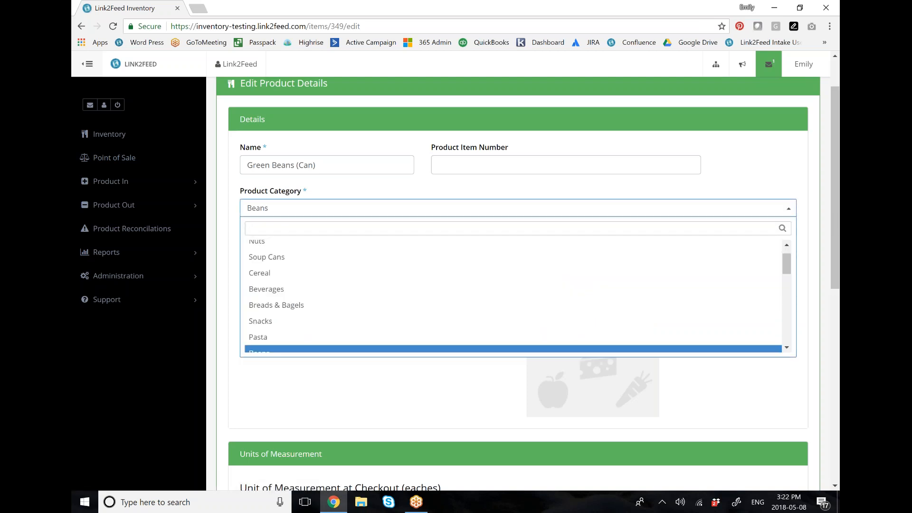
{"action": "left_click", "coordinate": [518, 208]}
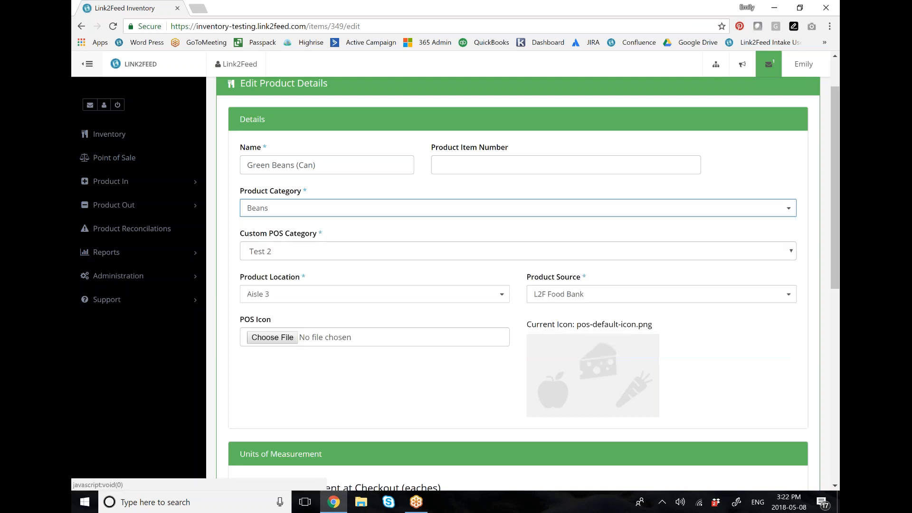
Step: Review the product's location, source and icon, and its checkout unit of measurement with the available unit options
{"action": "scroll", "coordinate": [518, 285], "scroll_direction": "down", "scroll_amount": 1}
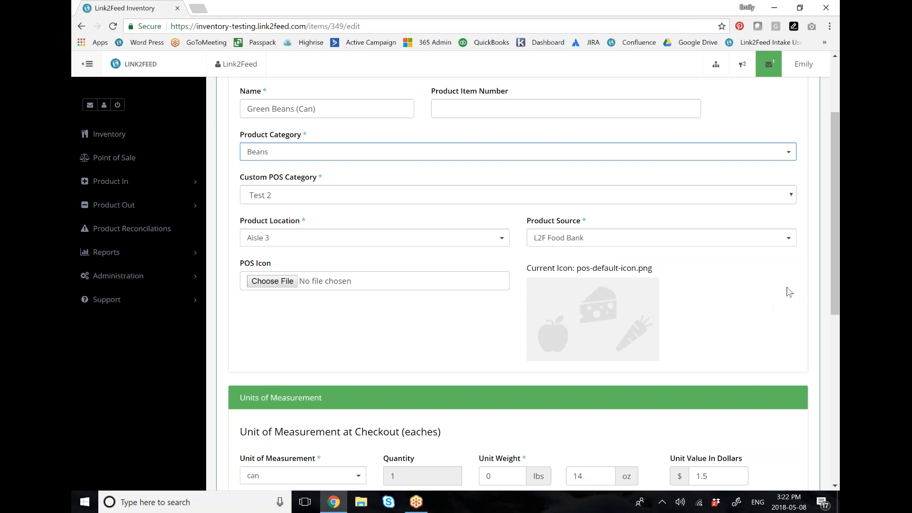
{"action": "scroll", "coordinate": [790, 292], "scroll_direction": "down", "scroll_amount": 6}
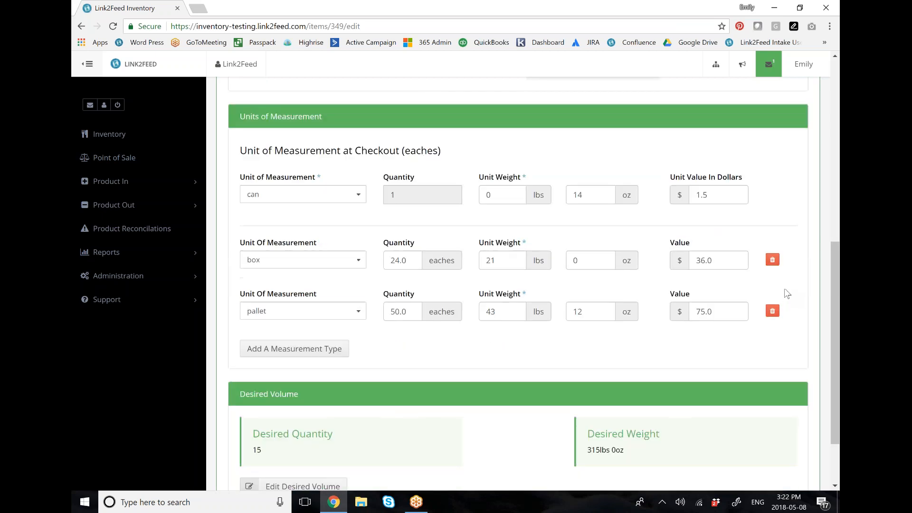
{"action": "left_click_drag", "start_coordinate": [238, 151], "coordinate": [477, 141]}
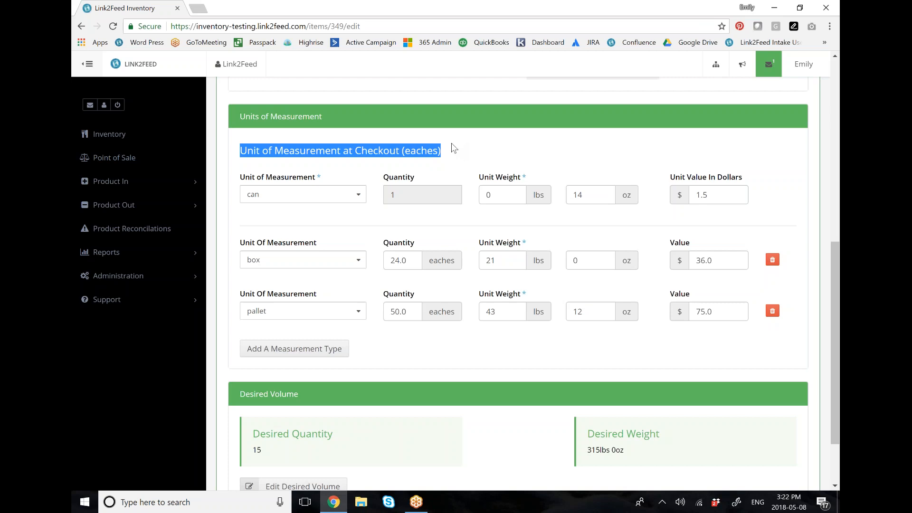
{"action": "left_click", "coordinate": [298, 173]}
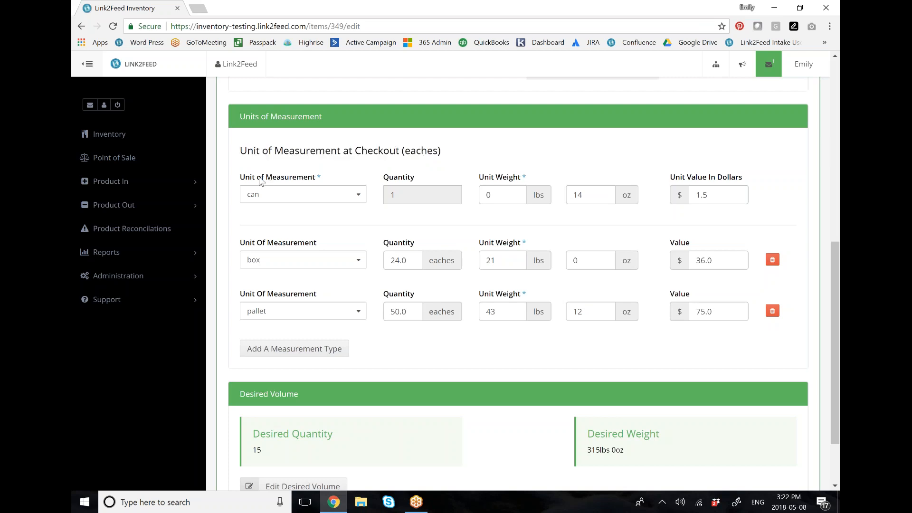
{"action": "left_click_drag", "start_coordinate": [240, 177], "coordinate": [324, 181]}
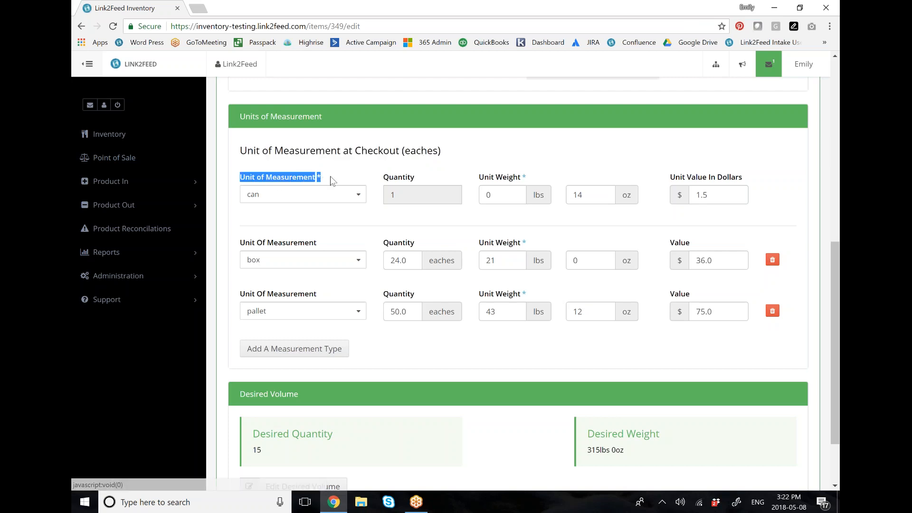
{"action": "left_click", "coordinate": [334, 182]}
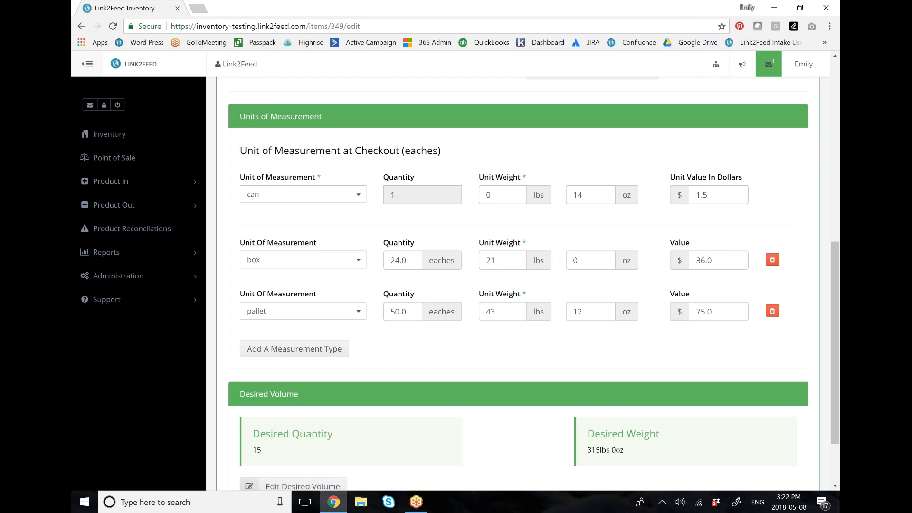
{"action": "left_click", "coordinate": [329, 195]}
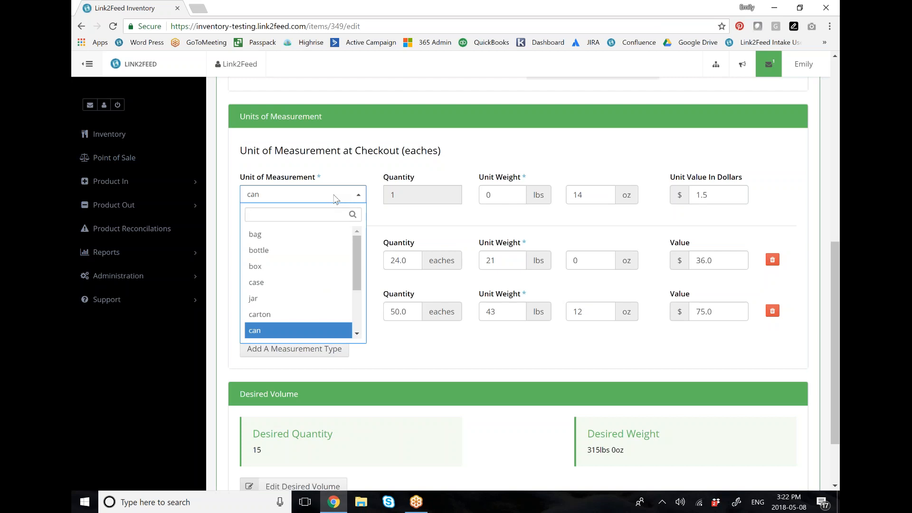
{"action": "left_click", "coordinate": [351, 168]}
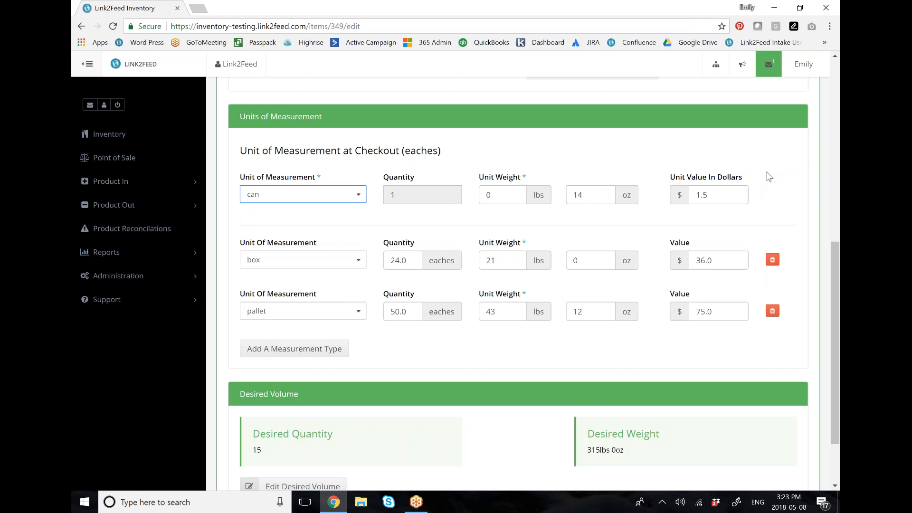
Step: Review the additional box and pallet measurement types, checking the box's unit options and its quantity in eaches
{"action": "scroll", "coordinate": [769, 177], "scroll_direction": "down", "scroll_amount": 2}
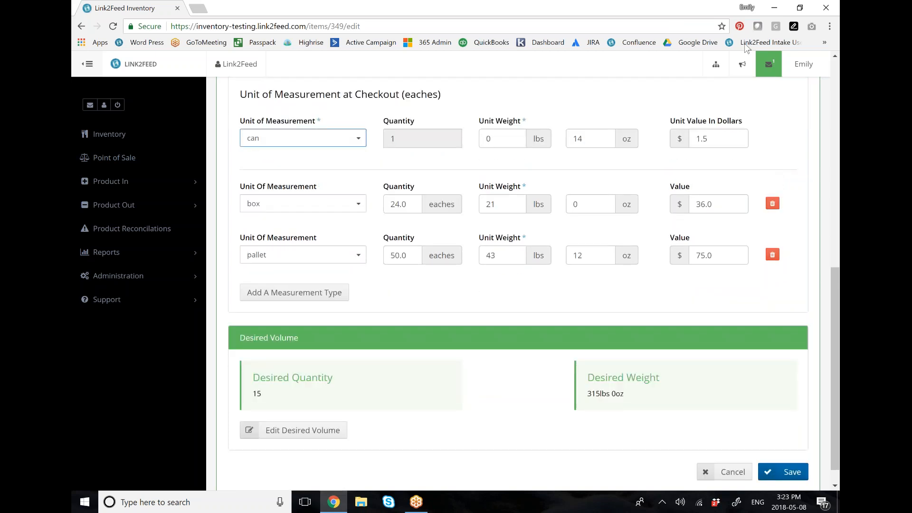
{"action": "left_click", "coordinate": [357, 203]}
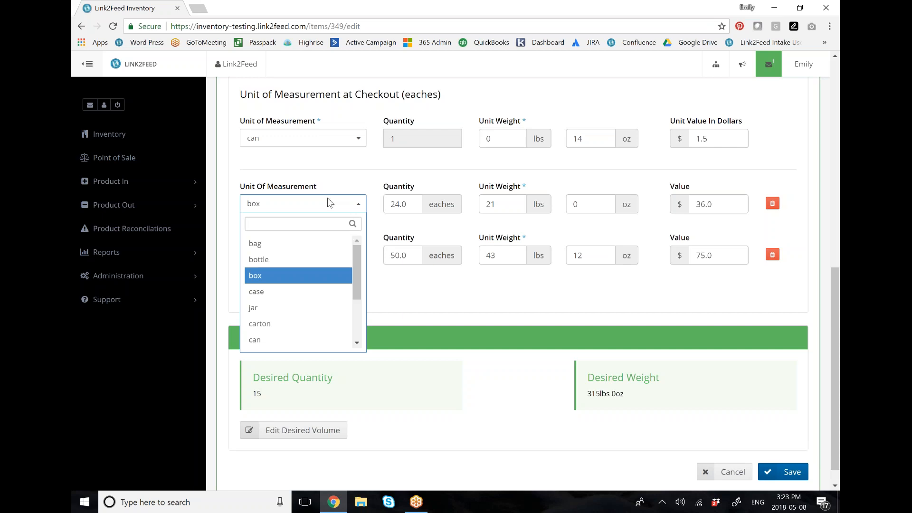
{"action": "left_click", "coordinate": [314, 181]}
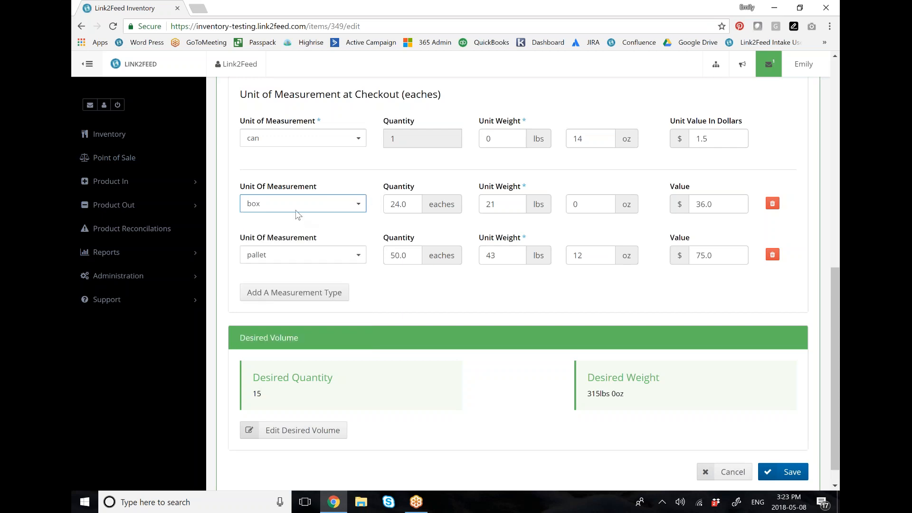
{"action": "double_click", "coordinate": [413, 203]}
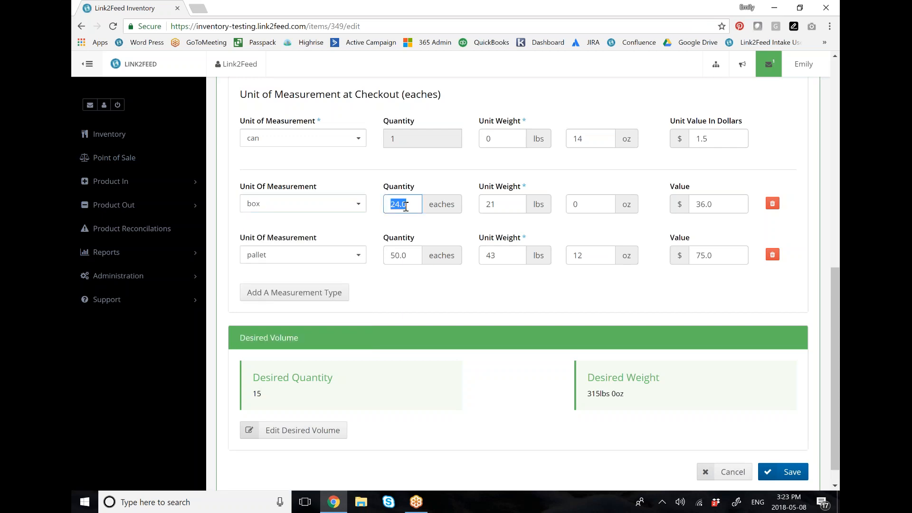
{"action": "left_click", "coordinate": [435, 203]}
{"action": "scroll", "coordinate": [725, 290], "scroll_direction": "down", "scroll_amount": 1}
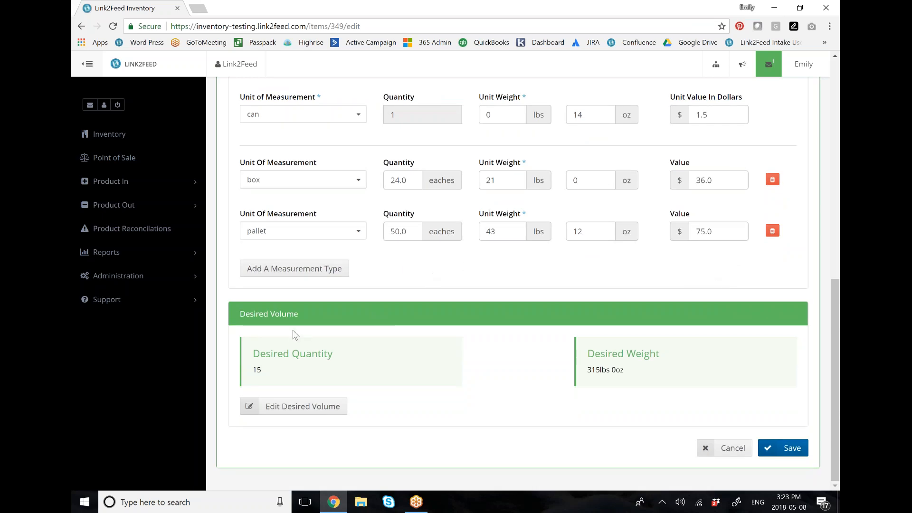
Step: Check the desired quantity and desired weight in the product's Desired Volume section
{"action": "left_click_drag", "start_coordinate": [252, 353], "coordinate": [341, 372]}
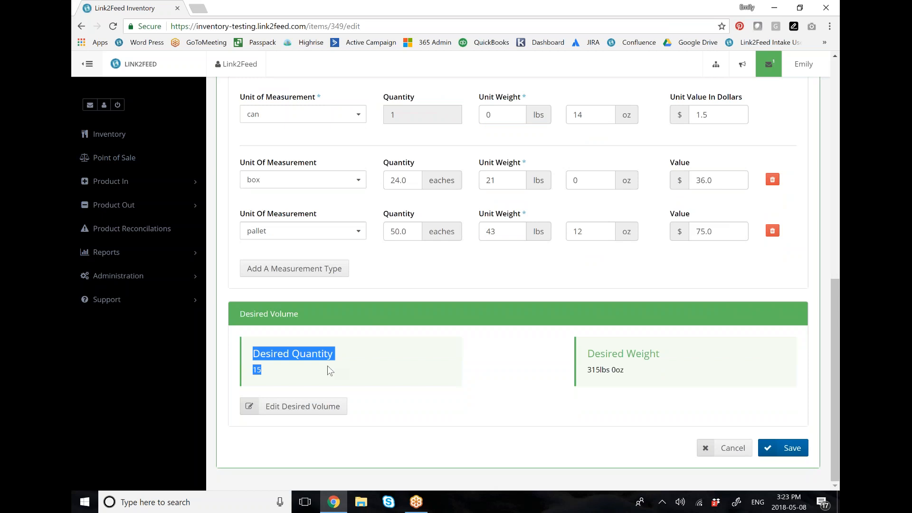
{"action": "left_click", "coordinate": [273, 371]}
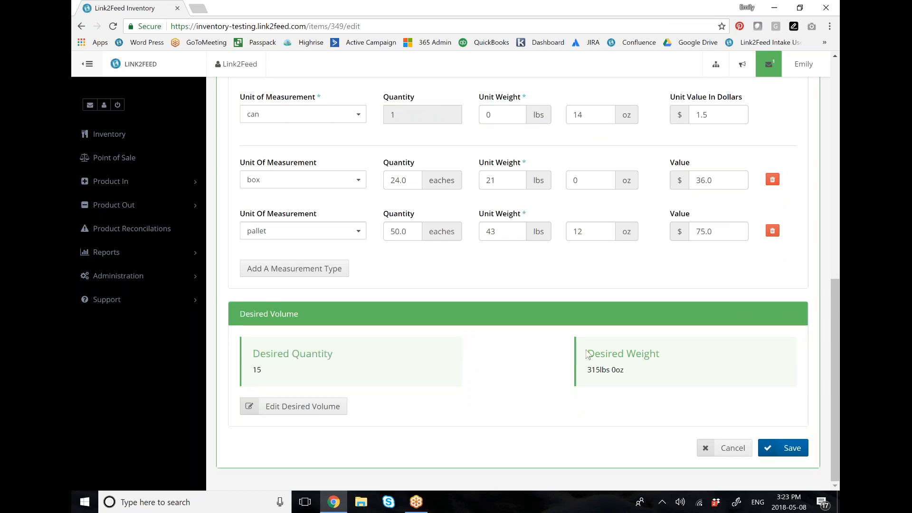
{"action": "left_click_drag", "start_coordinate": [588, 343], "coordinate": [624, 372]}
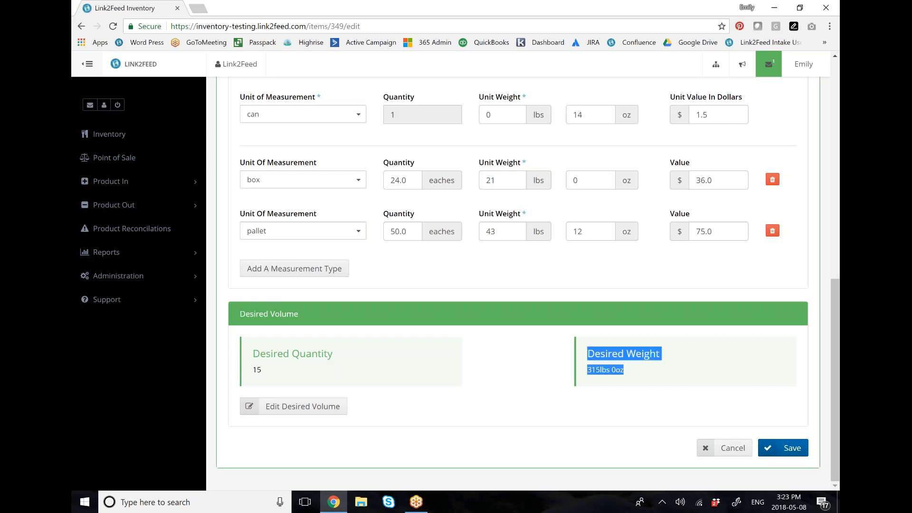
{"action": "left_click", "coordinate": [672, 359]}
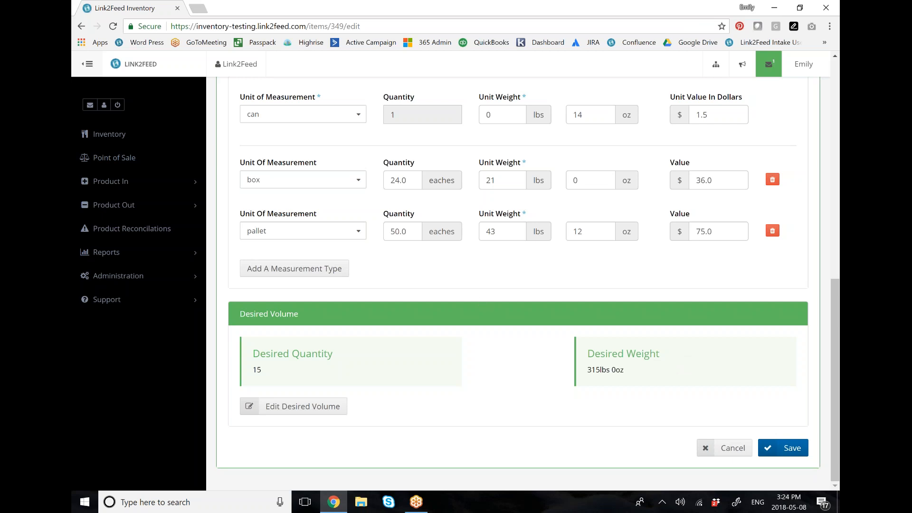
Step: View the product inventory, and start a new product entry in the Product In products log
{"action": "left_click", "coordinate": [147, 138]}
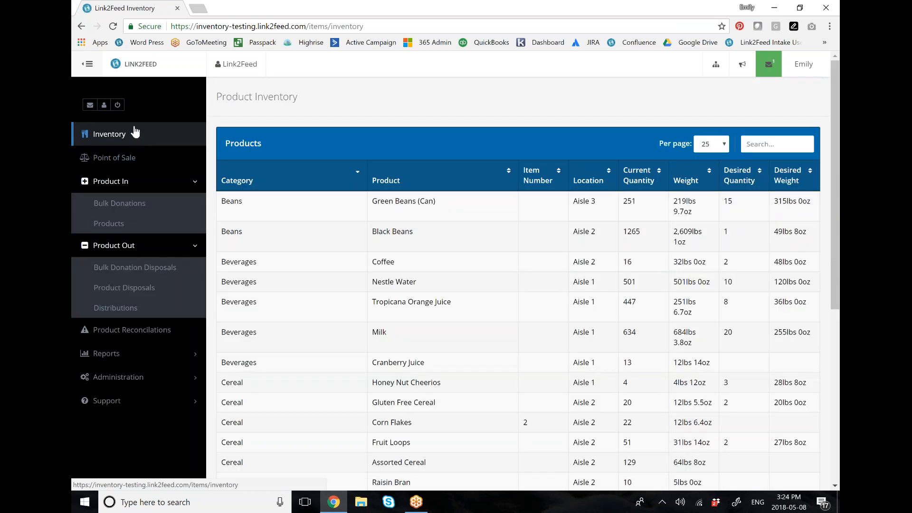
{"action": "left_click", "coordinate": [127, 228]}
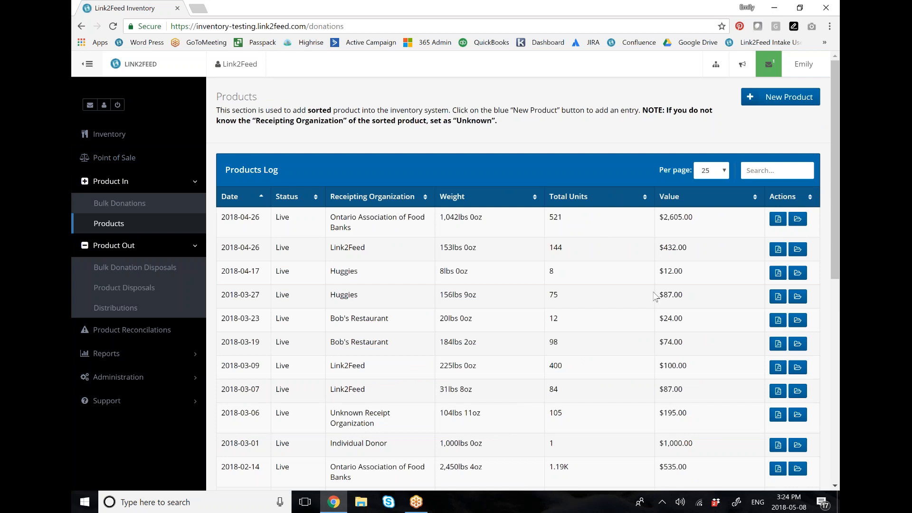
{"action": "left_click", "coordinate": [780, 97]}
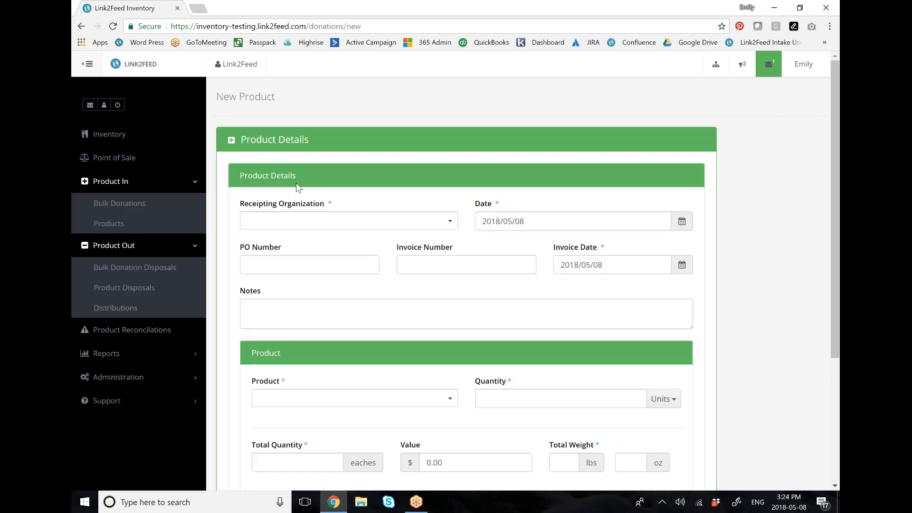
Step: Set the product entry's receipting organization to Unknown Receipt Organization, leaving the PO number and invoice number blank
{"action": "left_click", "coordinate": [324, 225]}
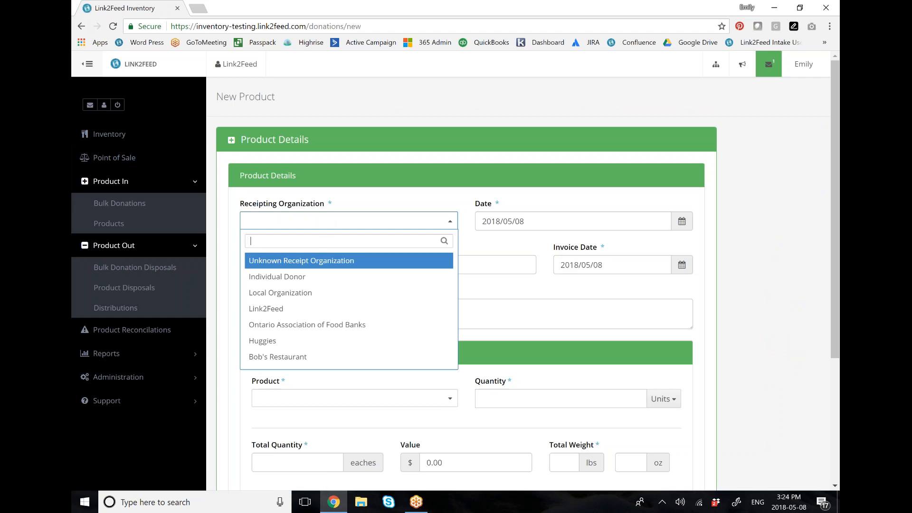
{"action": "left_click", "coordinate": [309, 309]}
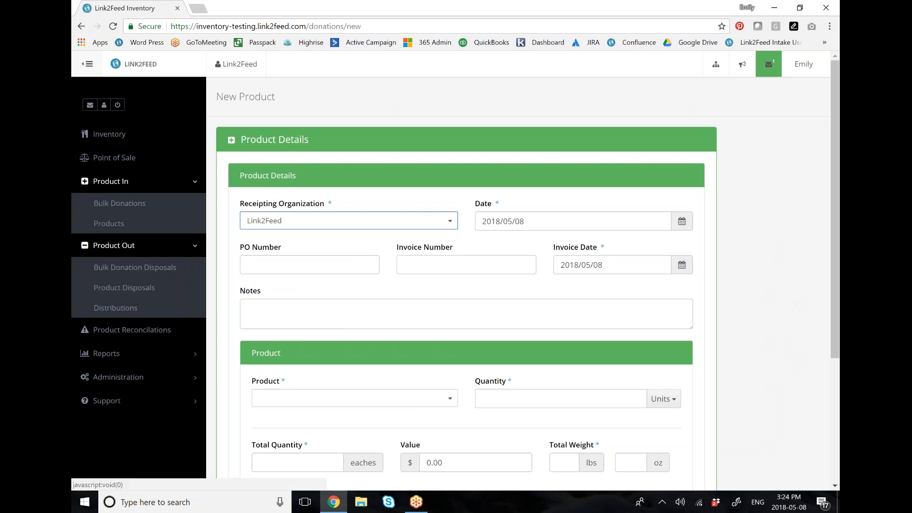
{"action": "left_click", "coordinate": [346, 220]}
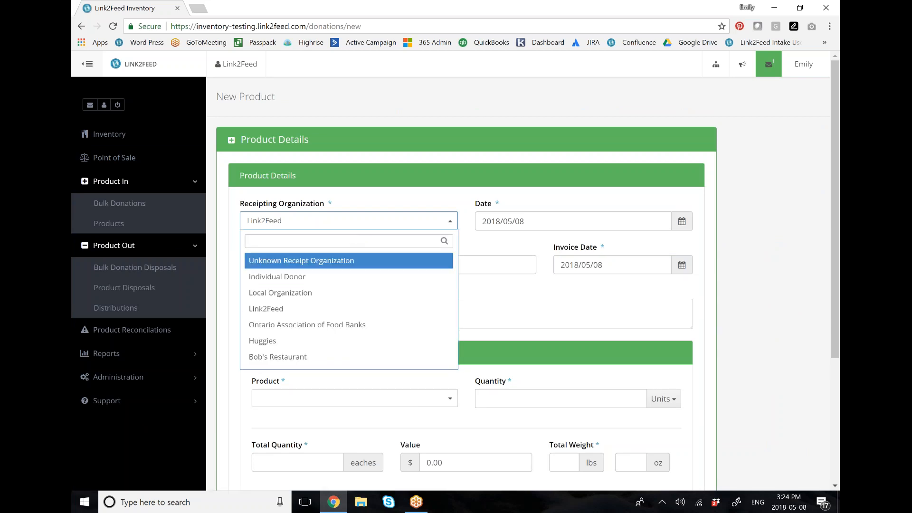
{"action": "left_click", "coordinate": [346, 261]}
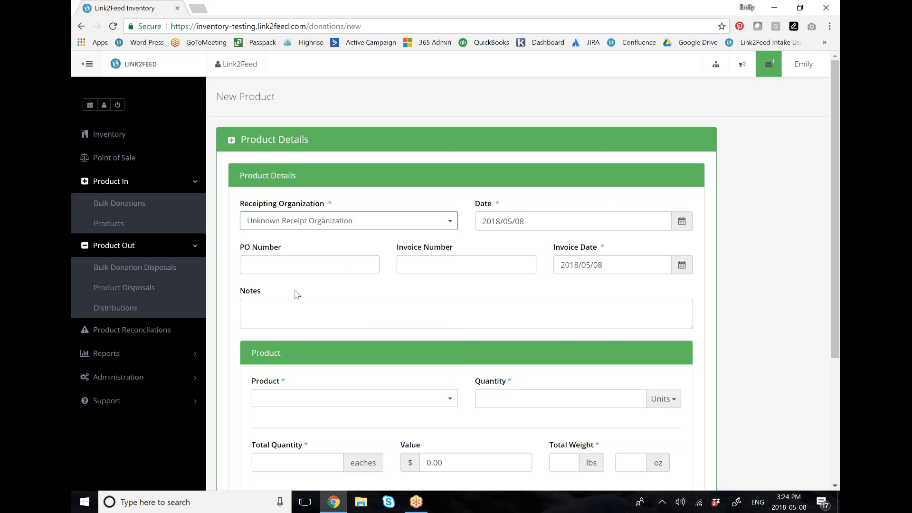
{"action": "left_click", "coordinate": [278, 266]}
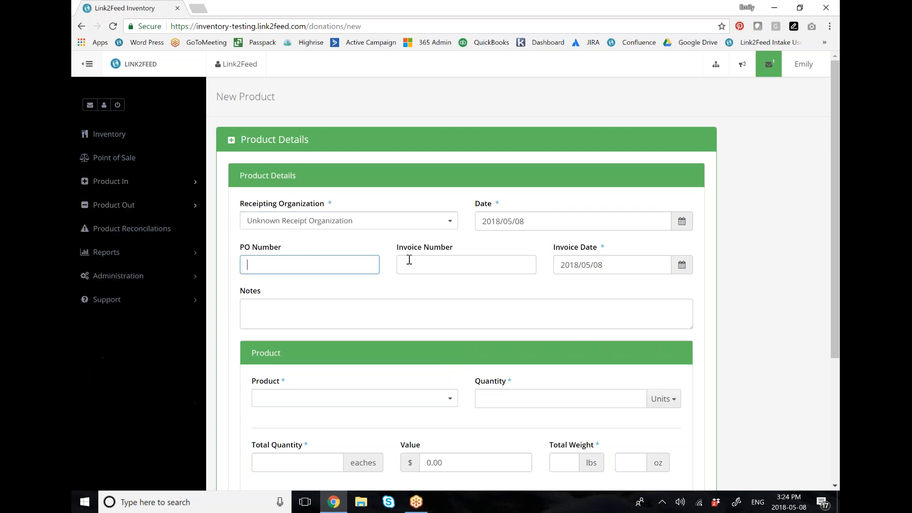
{"action": "left_click", "coordinate": [429, 264]}
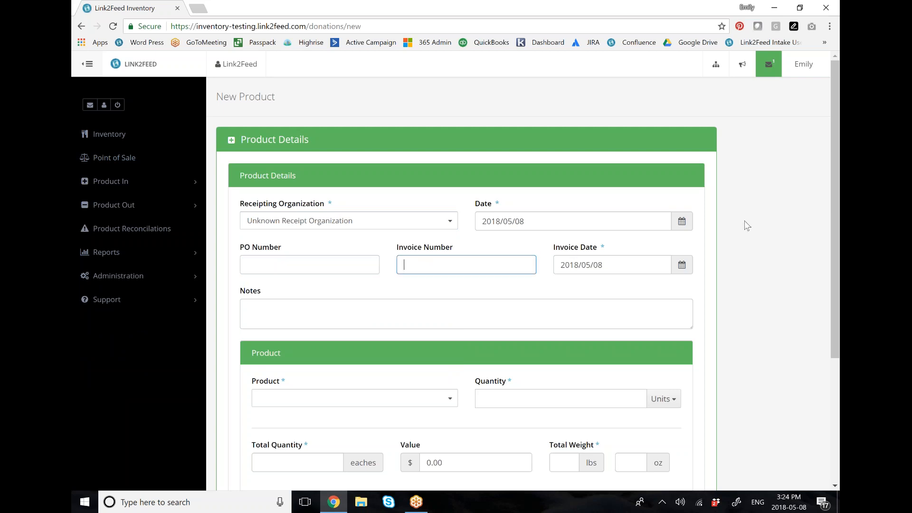
Step: Enter Green Beans (Can) as the entry's product with a quantity of 5 boxes
{"action": "scroll", "coordinate": [747, 225], "scroll_direction": "down", "scroll_amount": 4}
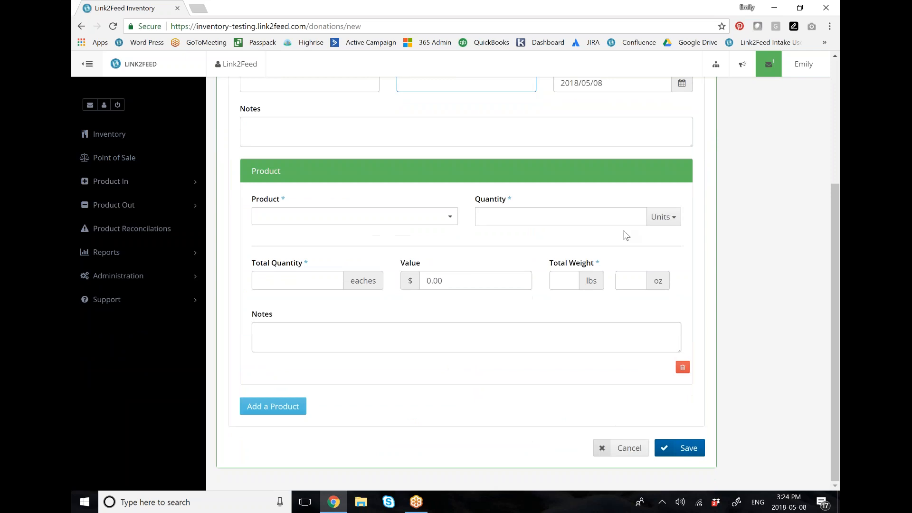
{"action": "left_click", "coordinate": [354, 216]}
{"action": "type", "text": "gree"}
{"action": "key", "text": "Return"}
{"action": "key", "text": "Tab"}
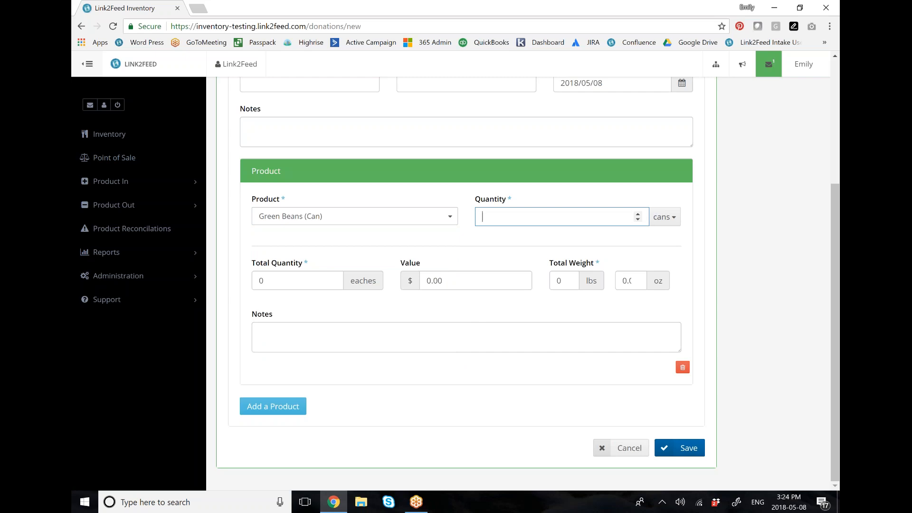
{"action": "type", "text": "5"}
{"action": "left_click", "coordinate": [665, 219]}
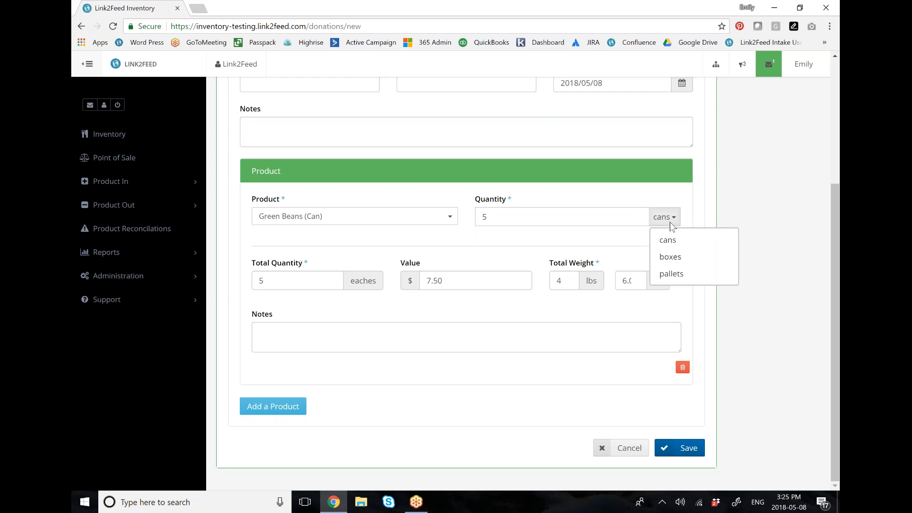
{"action": "left_click", "coordinate": [670, 256]}
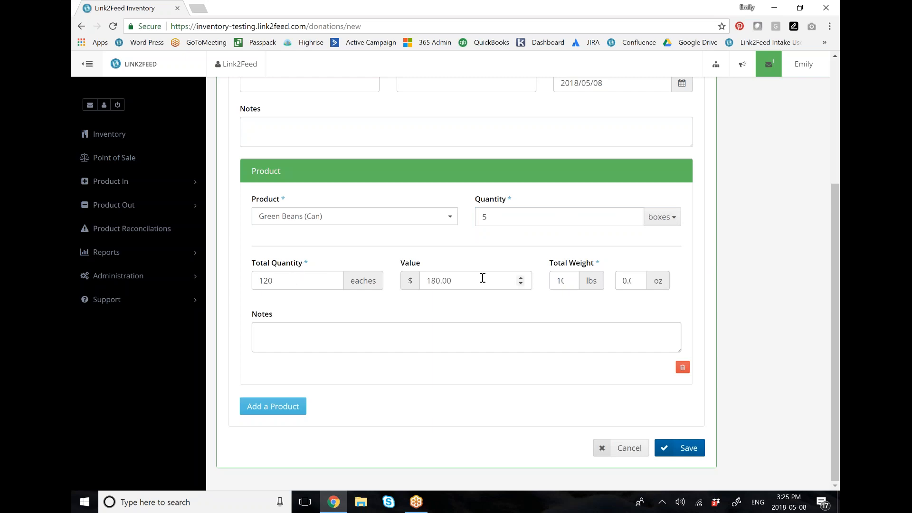
Step: Add a second product to the entry, Milk, with a quantity of 15 cartons
{"action": "left_click", "coordinate": [295, 407]}
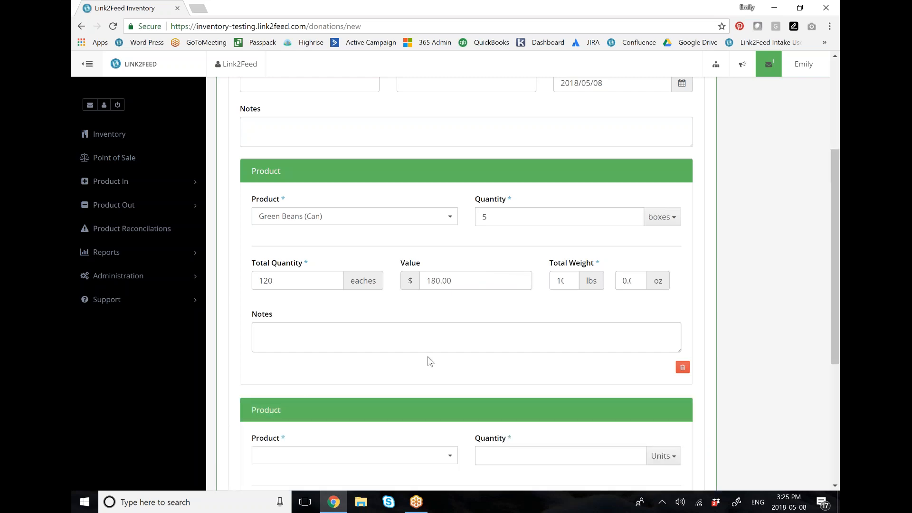
{"action": "scroll", "coordinate": [418, 357], "scroll_direction": "down", "scroll_amount": 4}
{"action": "left_click", "coordinate": [370, 288]}
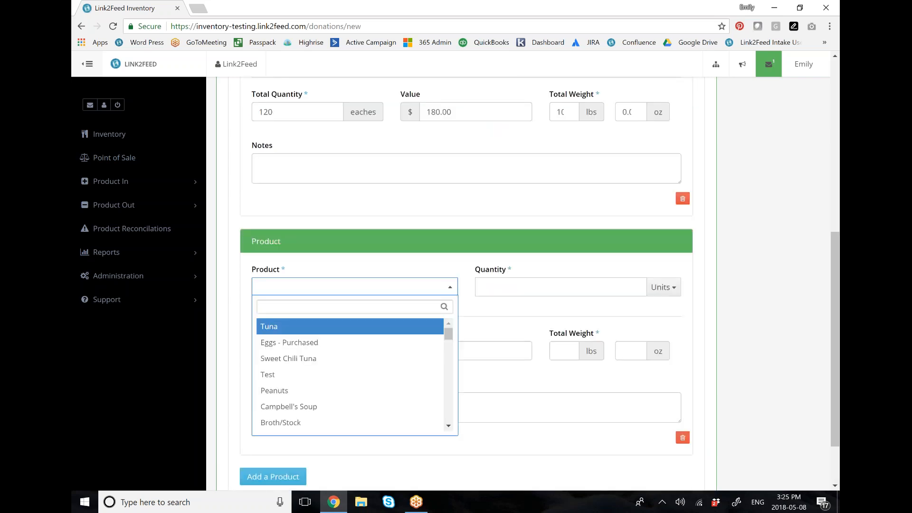
{"action": "type", "text": "mi"}
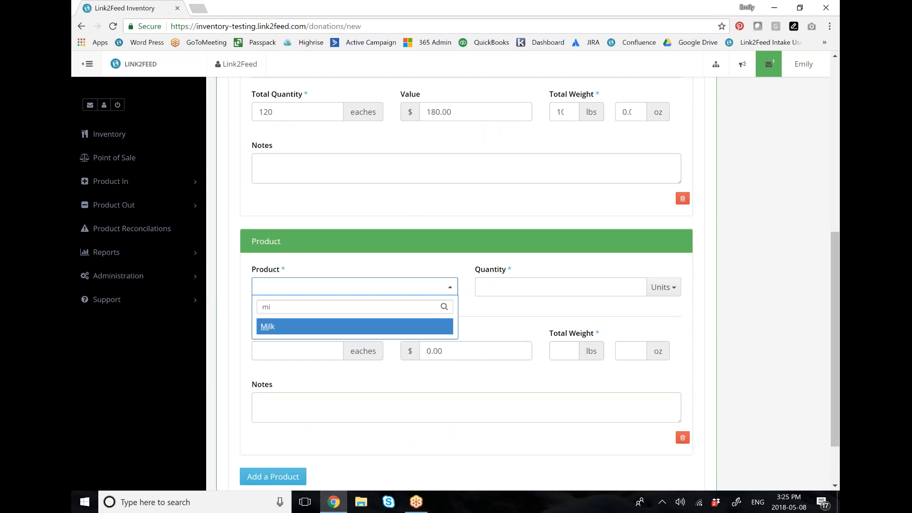
{"action": "key", "text": "Return"}
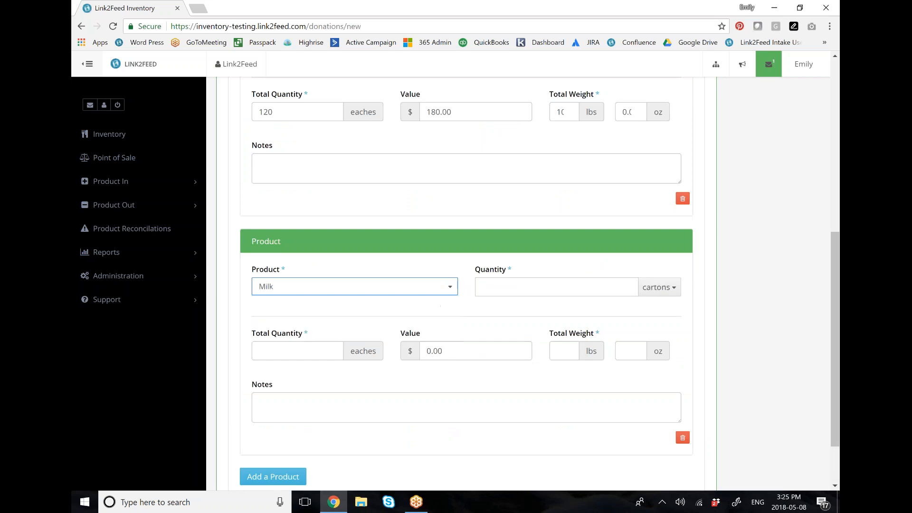
{"action": "left_click", "coordinate": [519, 288]}
{"action": "type", "text": "15"}
Step: Save the product entry, review its summary of products, and confirm it
{"action": "scroll", "coordinate": [774, 342], "scroll_direction": "down", "scroll_amount": 1}
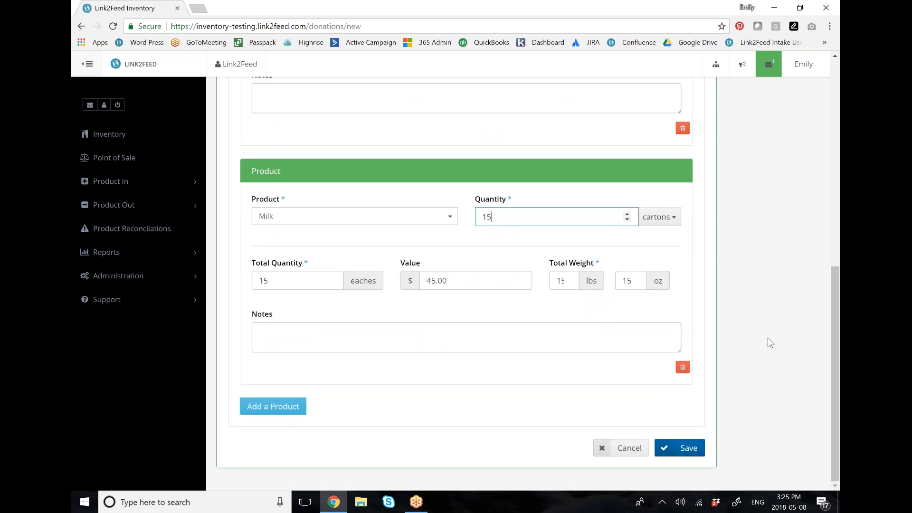
{"action": "left_click", "coordinate": [687, 448]}
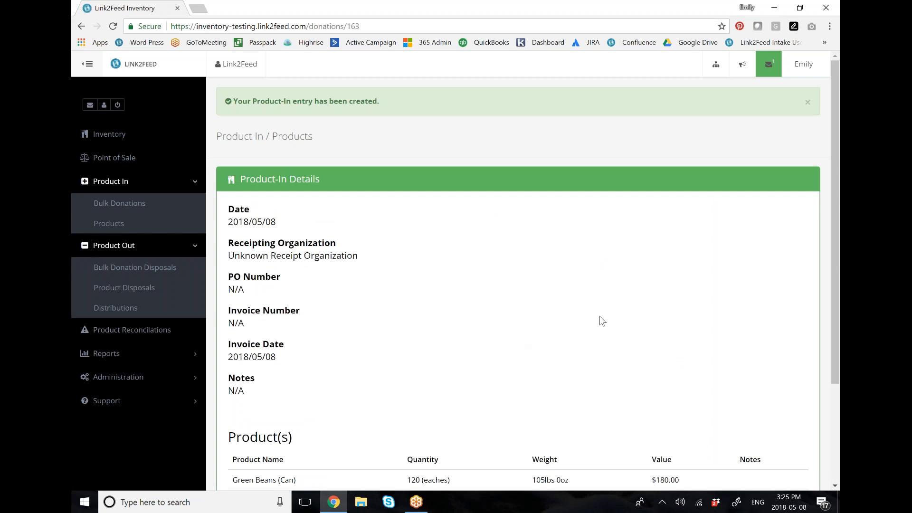
{"action": "scroll", "coordinate": [600, 316], "scroll_direction": "down", "scroll_amount": 3}
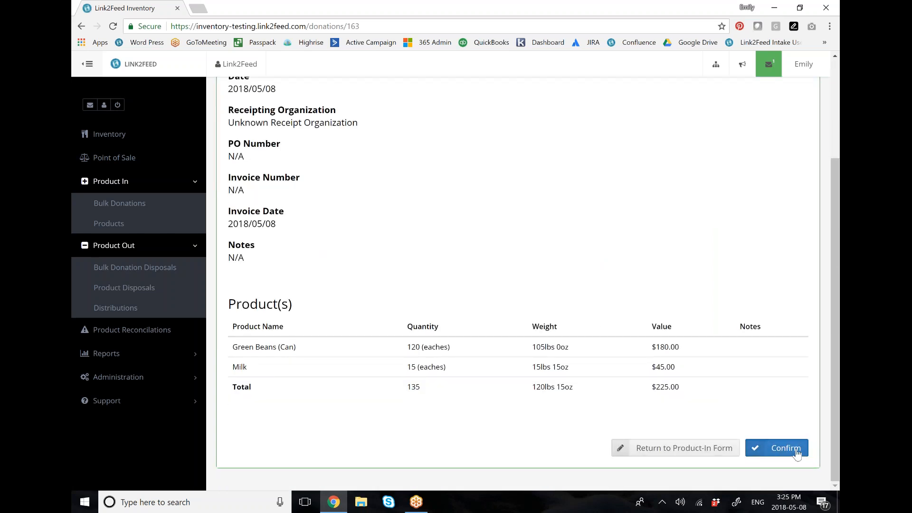
{"action": "left_click", "coordinate": [786, 447]}
Step: View all Product-In entries, examine the newest row in the Products Log, and check the product inventory
{"action": "scroll", "coordinate": [747, 396], "scroll_direction": "down", "scroll_amount": 4}
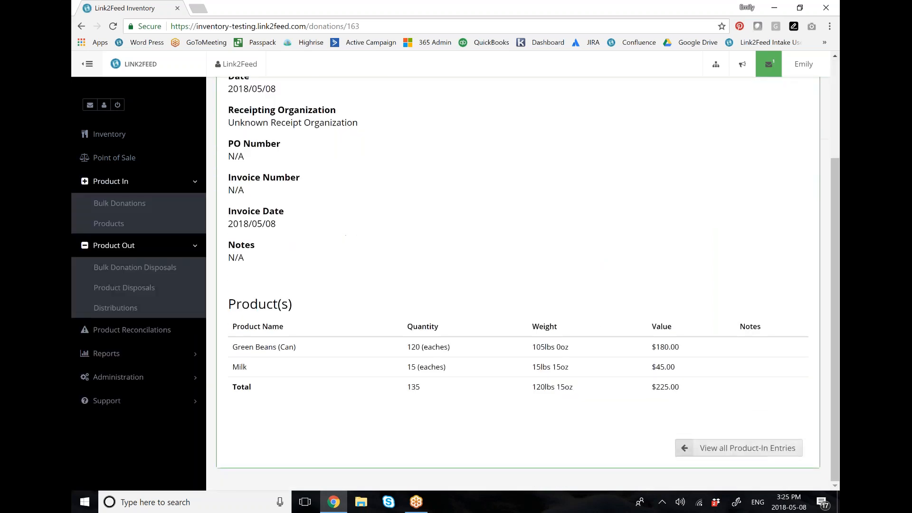
{"action": "left_click", "coordinate": [750, 448]}
{"action": "left_click_drag", "start_coordinate": [226, 227], "coordinate": [718, 222]}
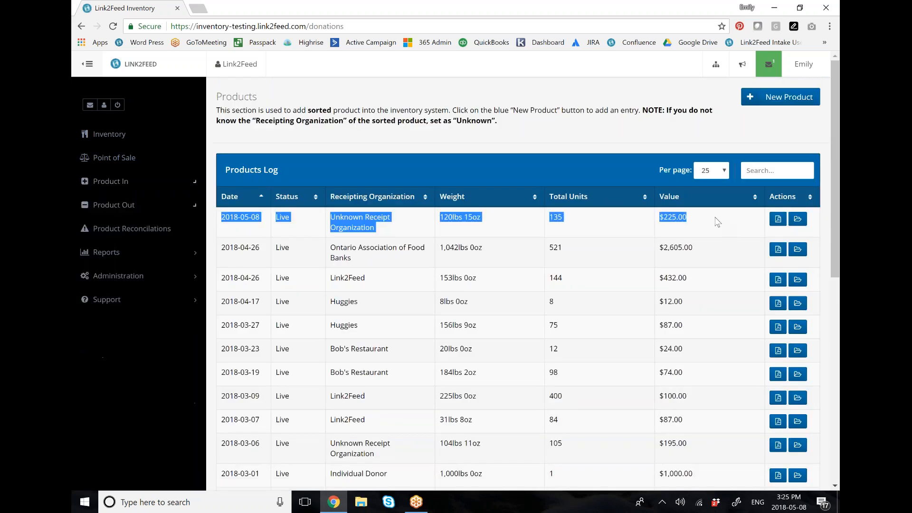
{"action": "left_click", "coordinate": [717, 222]}
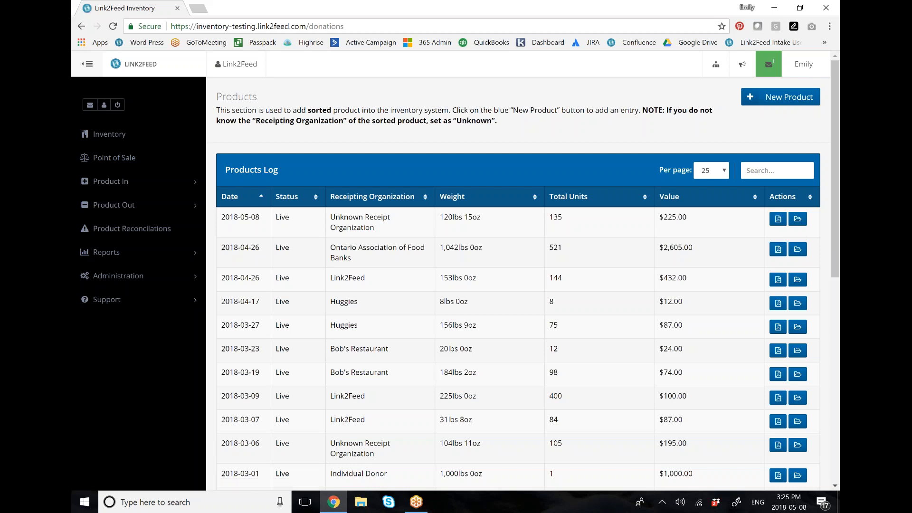
{"action": "left_click", "coordinate": [150, 137]}
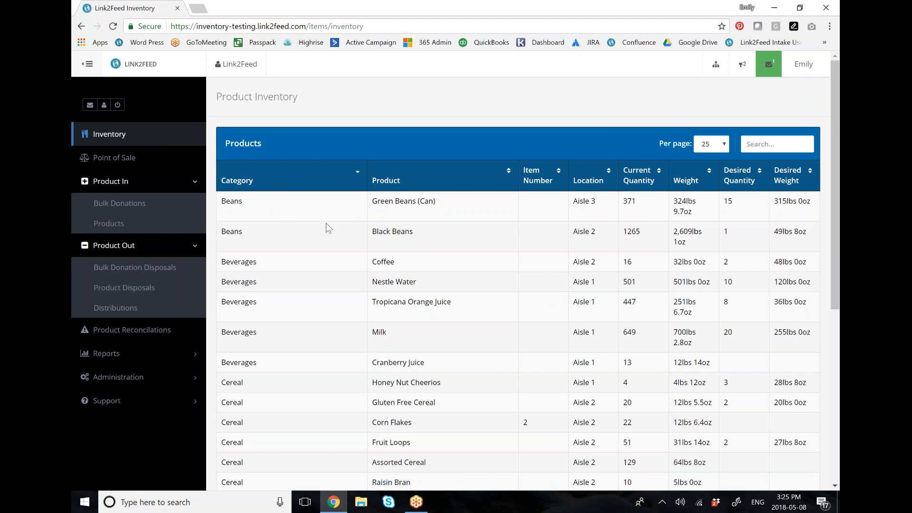
Step: Start a new product disposal with Damaged as the reason
{"action": "left_click", "coordinate": [147, 291]}
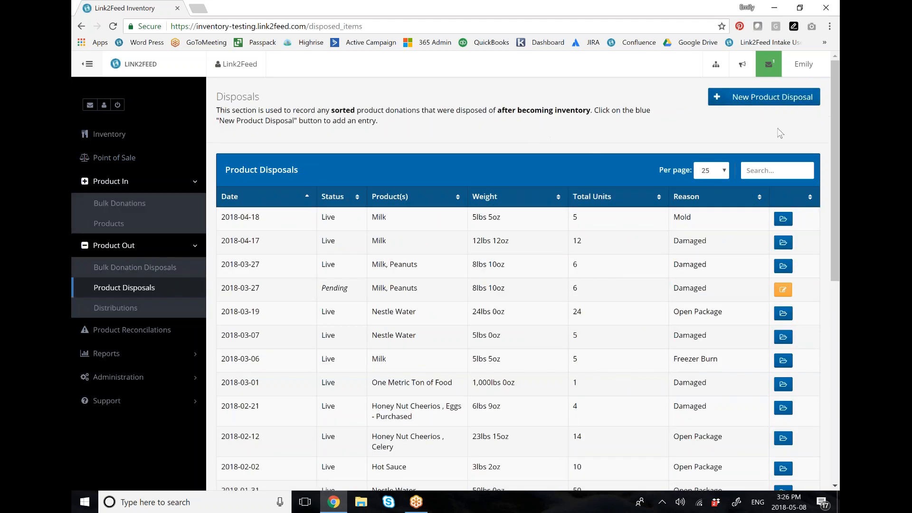
{"action": "left_click", "coordinate": [765, 100]}
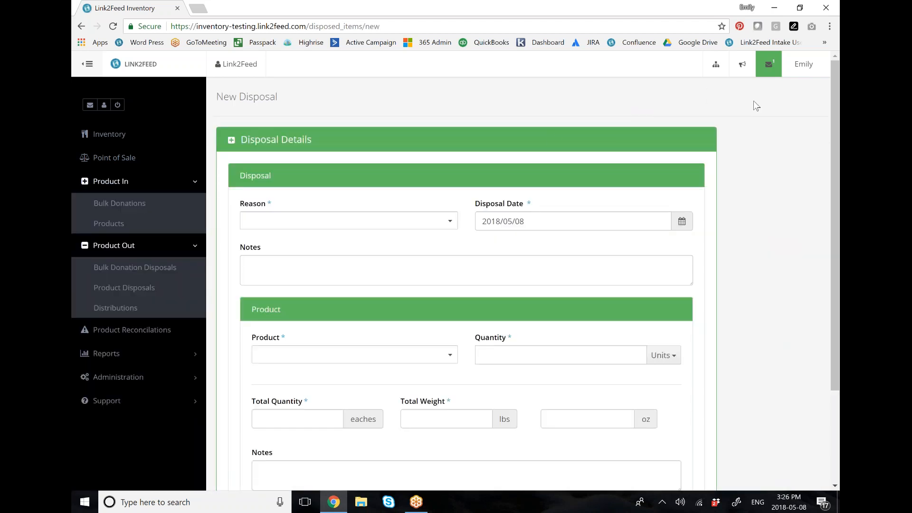
{"action": "left_click", "coordinate": [401, 227]}
{"action": "left_click", "coordinate": [349, 292]}
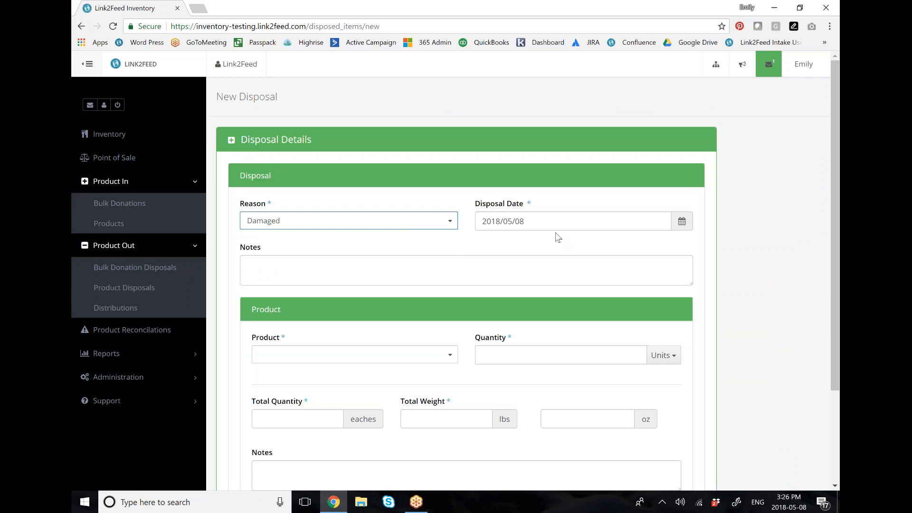
Step: Enter Milk as the disposed product with a quantity of 1 carton
{"action": "scroll", "coordinate": [702, 340], "scroll_direction": "down", "scroll_amount": 3}
{"action": "left_click", "coordinate": [428, 242]}
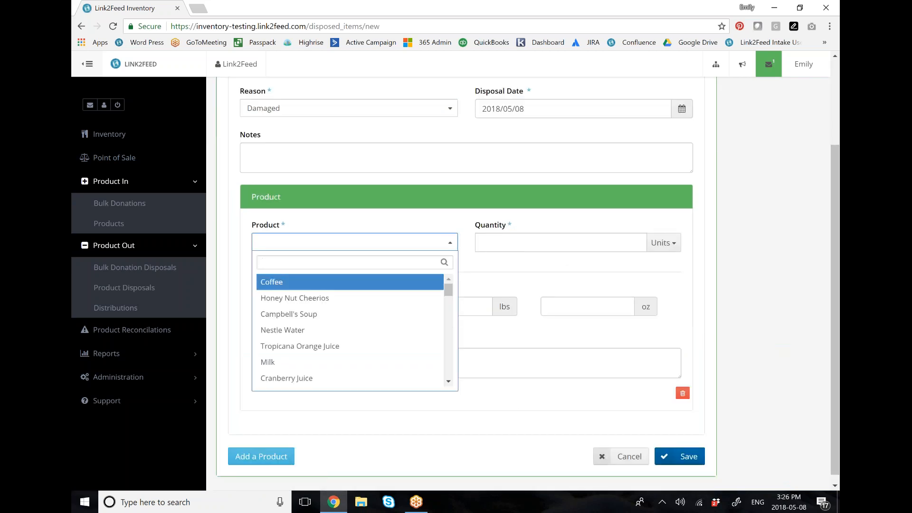
{"action": "type", "text": "milk"}
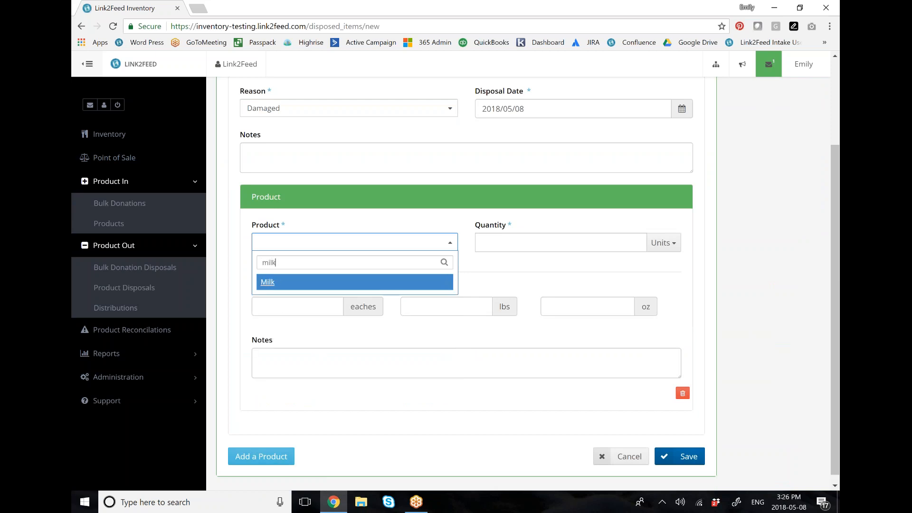
{"action": "key", "text": "Return"}
{"action": "left_click", "coordinate": [554, 243]}
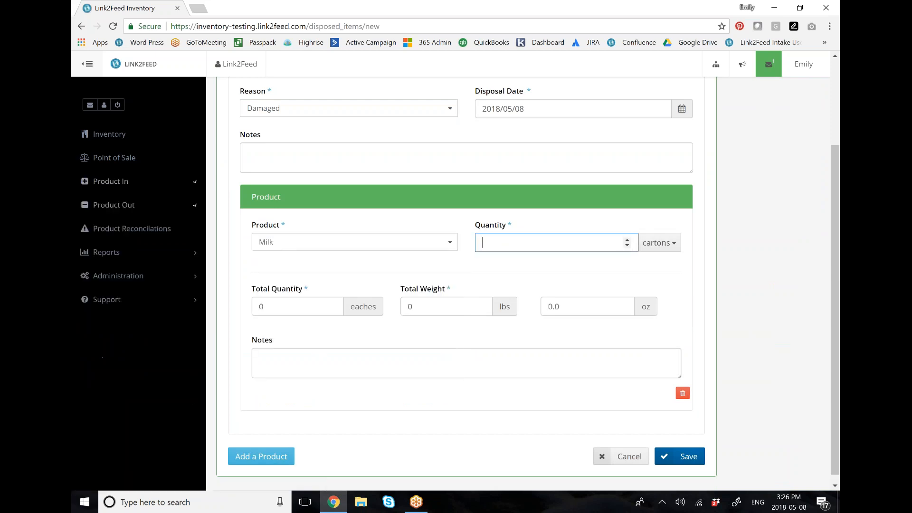
{"action": "type", "text": "1"}
Step: Add a second product to the disposal, Peanuts, with a quantity of 2 bags
{"action": "left_click", "coordinate": [261, 456]}
{"action": "scroll", "coordinate": [333, 295], "scroll_direction": "down", "scroll_amount": 5}
{"action": "left_click", "coordinate": [336, 260]}
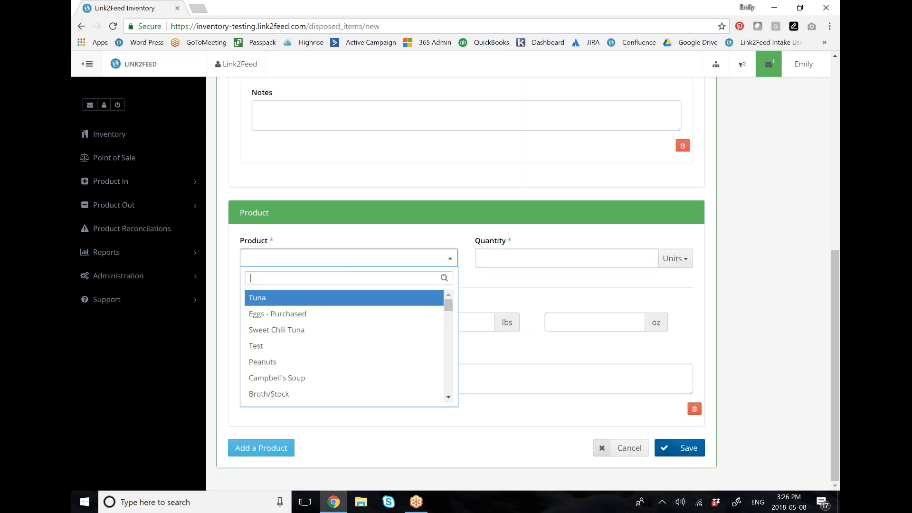
{"action": "left_click", "coordinate": [304, 362]}
{"action": "left_click", "coordinate": [525, 259]}
{"action": "type", "text": "2"}
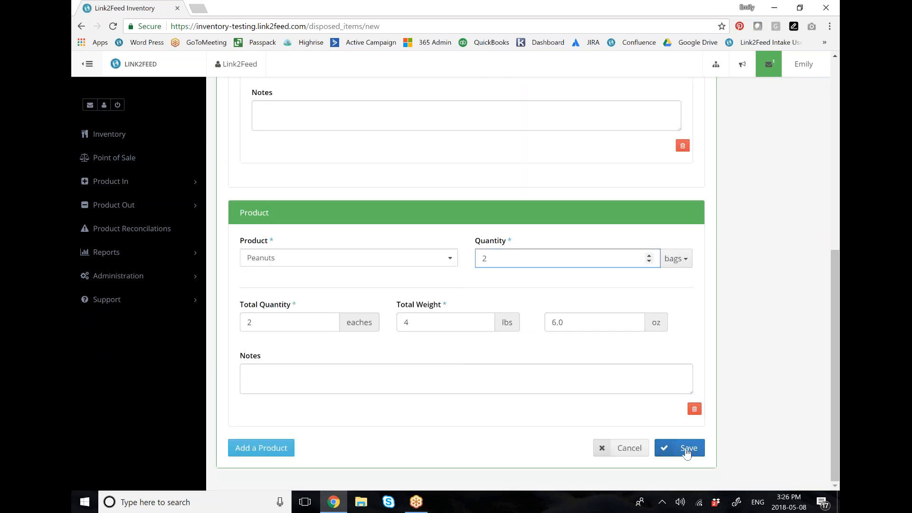
Step: Save and confirm the product disposal, and check the product inventory
{"action": "left_click", "coordinate": [688, 450]}
{"action": "scroll", "coordinate": [676, 367], "scroll_direction": "down", "scroll_amount": 1}
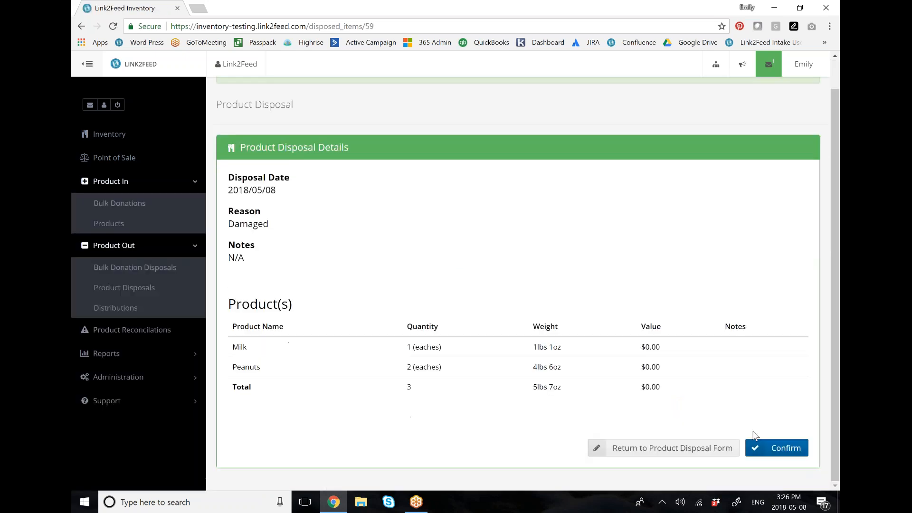
{"action": "left_click", "coordinate": [775, 448]}
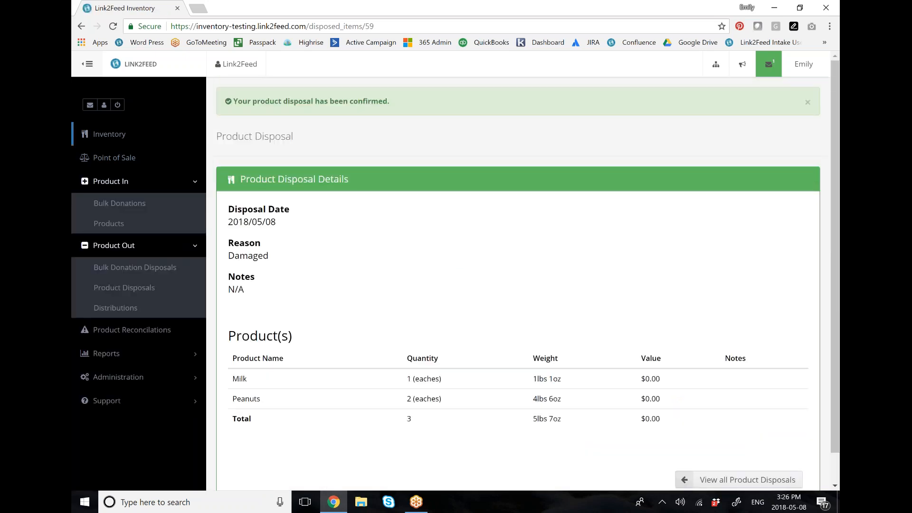
{"action": "left_click", "coordinate": [97, 134]}
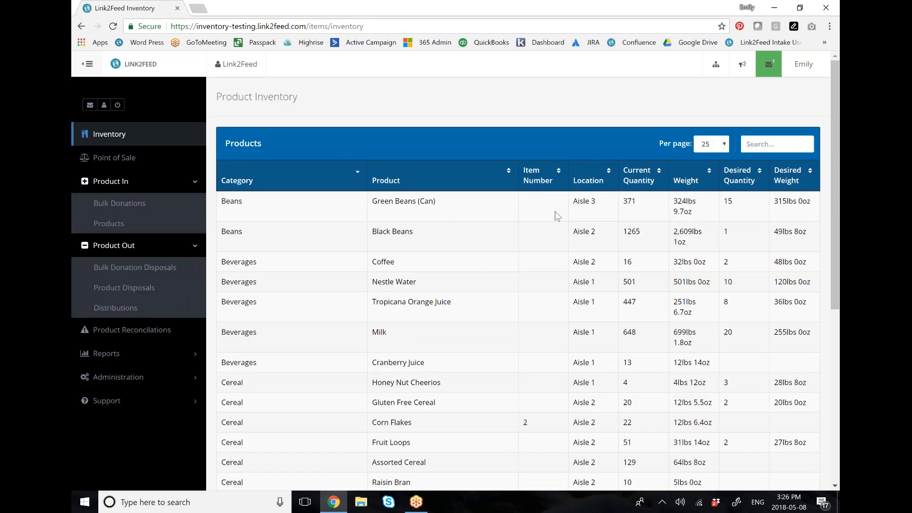
Step: Start a new distribution with Charity as the distribution organization
{"action": "left_click", "coordinate": [125, 313]}
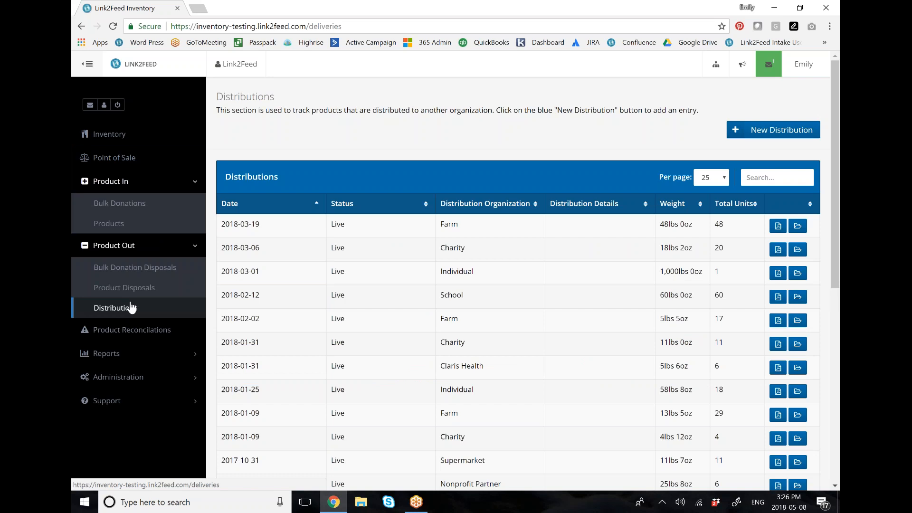
{"action": "left_click", "coordinate": [787, 135]}
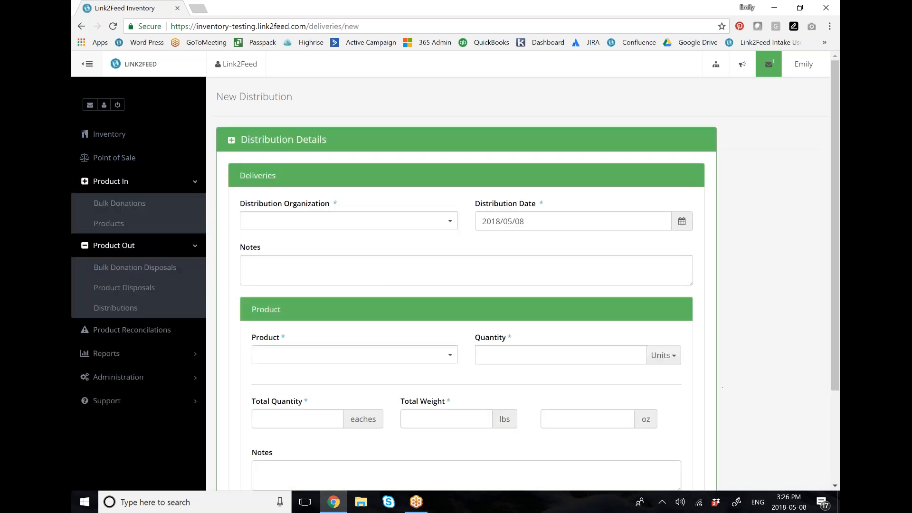
{"action": "left_click", "coordinate": [345, 221]}
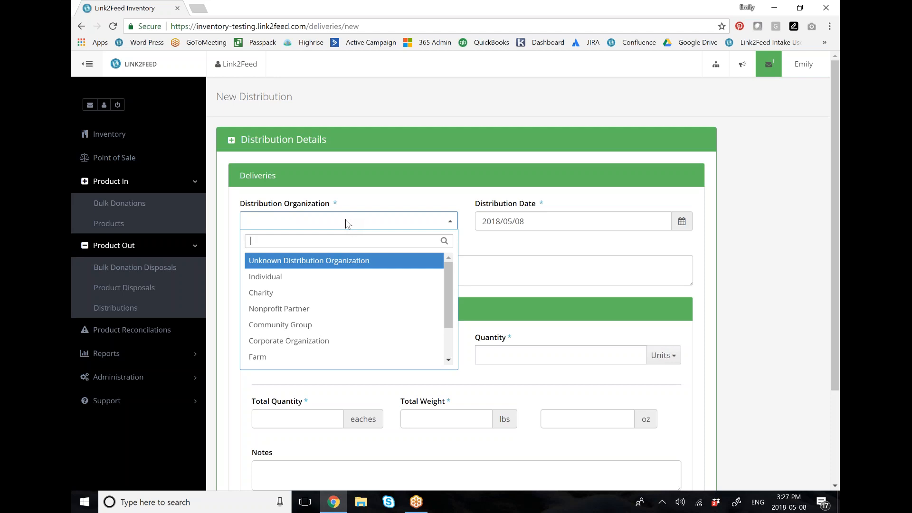
{"action": "left_click", "coordinate": [344, 294]}
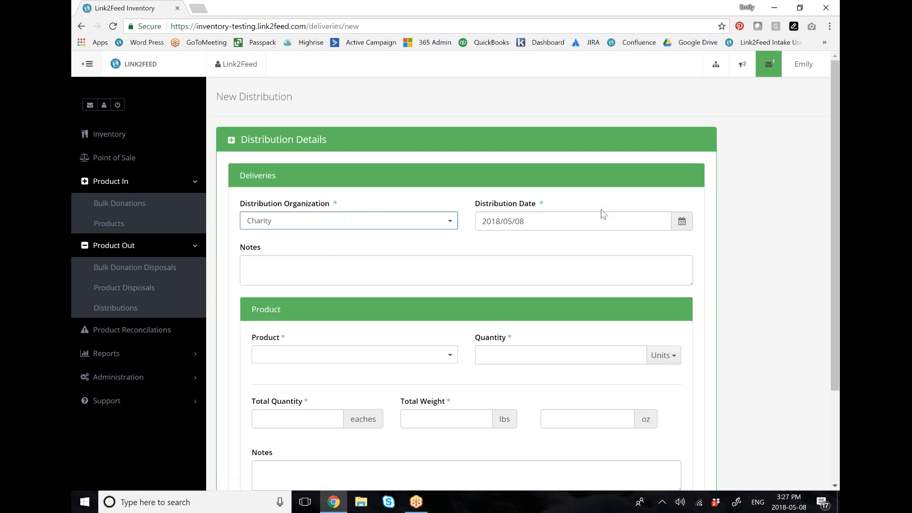
Step: Enter Cranberry Juice as the distributed product with a quantity of 1 case
{"action": "scroll", "coordinate": [733, 246], "scroll_direction": "down", "scroll_amount": 3}
{"action": "left_click", "coordinate": [447, 232]}
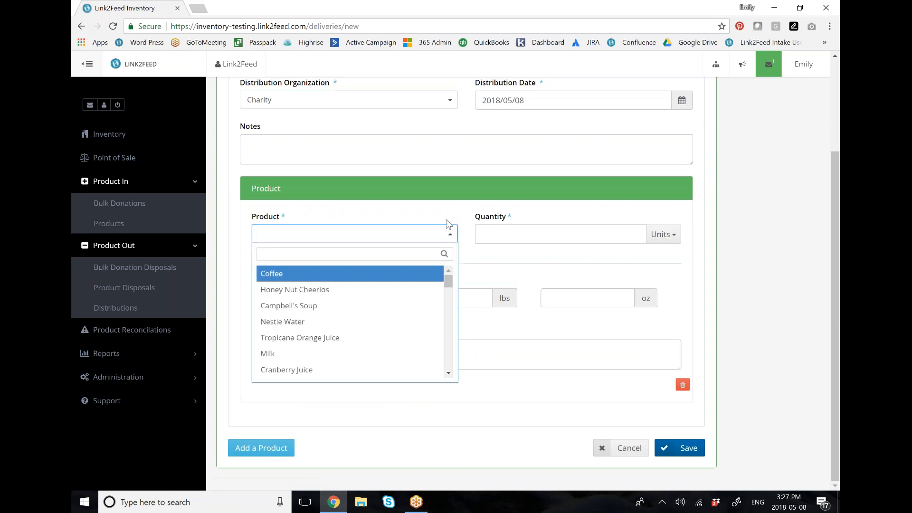
{"action": "type", "text": "cran"}
{"action": "key", "text": "Return"}
{"action": "left_click", "coordinate": [539, 235]}
{"action": "left_click", "coordinate": [666, 234]}
{"action": "left_click", "coordinate": [670, 273]}
{"action": "left_click", "coordinate": [550, 236]}
{"action": "type", "text": "1"}
Step: Add a second product to the distribution, Peanuts, with a quantity of 2 bags
{"action": "left_click", "coordinate": [262, 448]}
{"action": "scroll", "coordinate": [266, 442], "scroll_direction": "down", "scroll_amount": 5}
{"action": "left_click", "coordinate": [349, 272]}
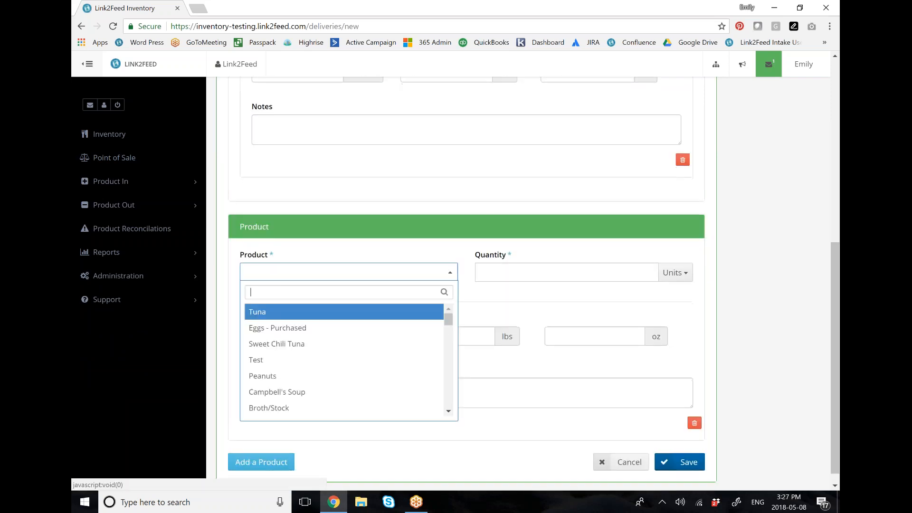
{"action": "left_click", "coordinate": [334, 375]}
{"action": "left_click", "coordinate": [615, 271]}
{"action": "type", "text": "2"}
{"action": "scroll", "coordinate": [784, 406], "scroll_direction": "down", "scroll_amount": 1}
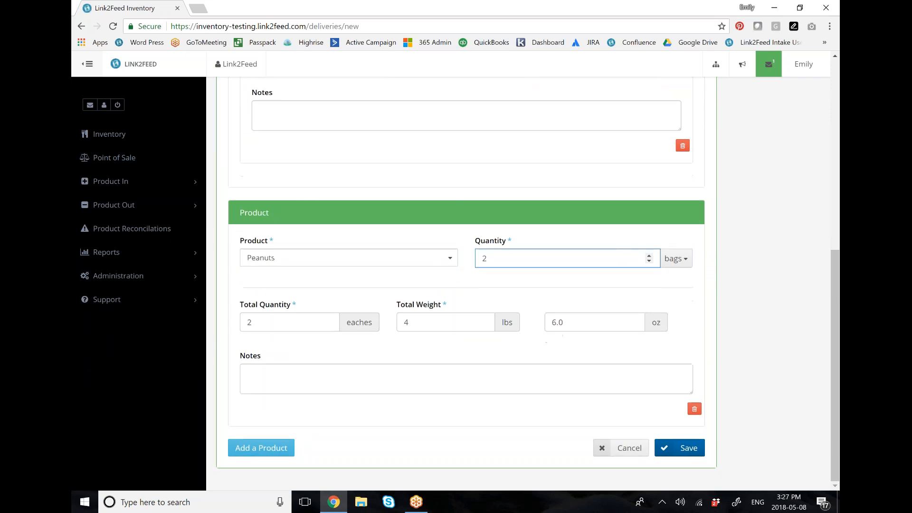
Step: Try to save the distribution, and remove the Cranberry Juice product from it
{"action": "left_click", "coordinate": [698, 452]}
{"action": "scroll", "coordinate": [727, 270], "scroll_direction": "down", "scroll_amount": 3}
{"action": "scroll", "coordinate": [721, 270], "scroll_direction": "up", "scroll_amount": 3}
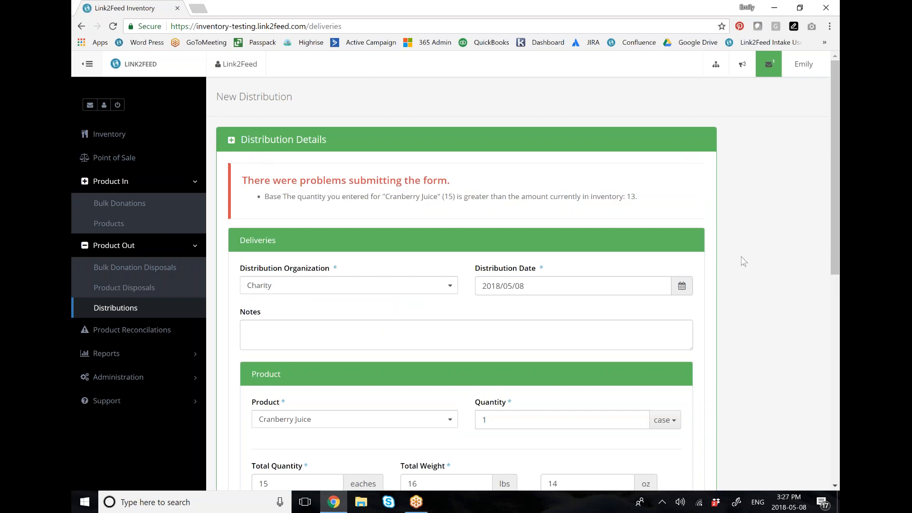
{"action": "scroll", "coordinate": [744, 261], "scroll_direction": "down", "scroll_amount": 3}
{"action": "scroll", "coordinate": [744, 261], "scroll_direction": "down", "scroll_amount": 2}
{"action": "left_click", "coordinate": [684, 346]}
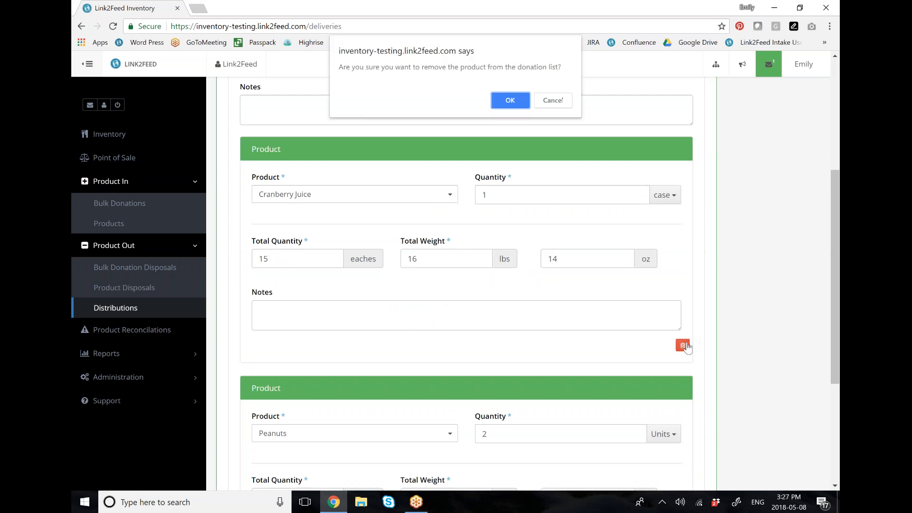
{"action": "key", "text": "Return"}
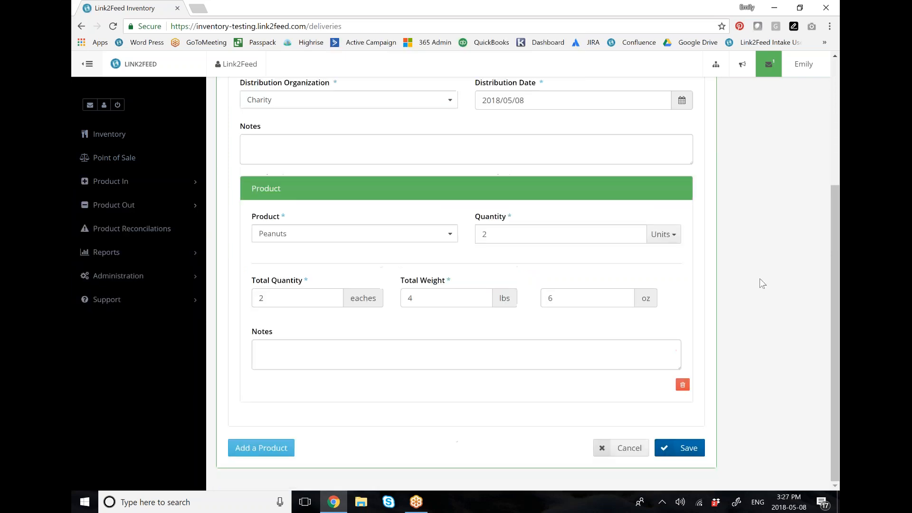
Step: Save and confirm the Peanuts distribution, and open the product inventory
{"action": "left_click", "coordinate": [684, 447]}
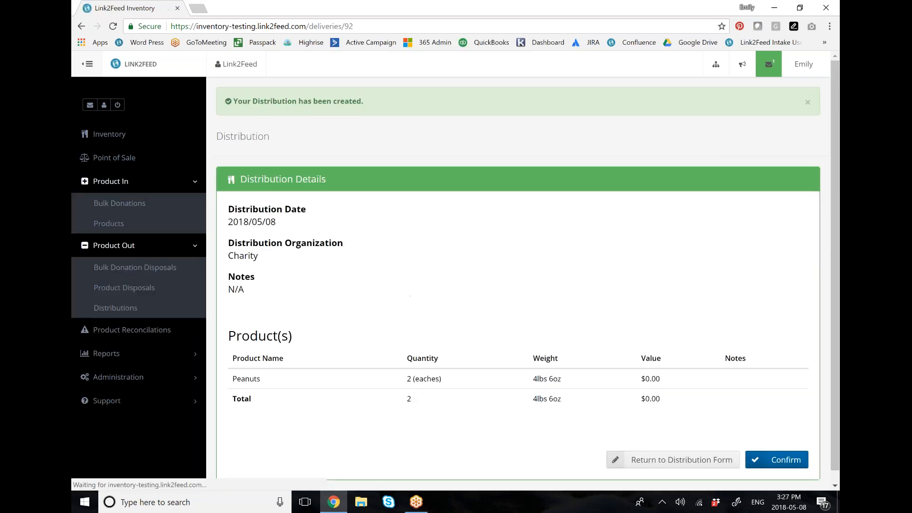
{"action": "left_click", "coordinate": [797, 467]}
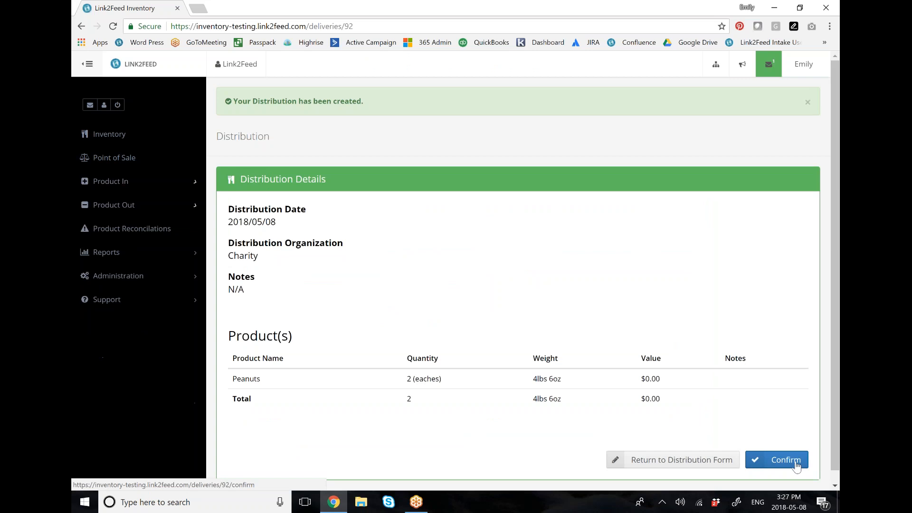
{"action": "left_click", "coordinate": [146, 137]}
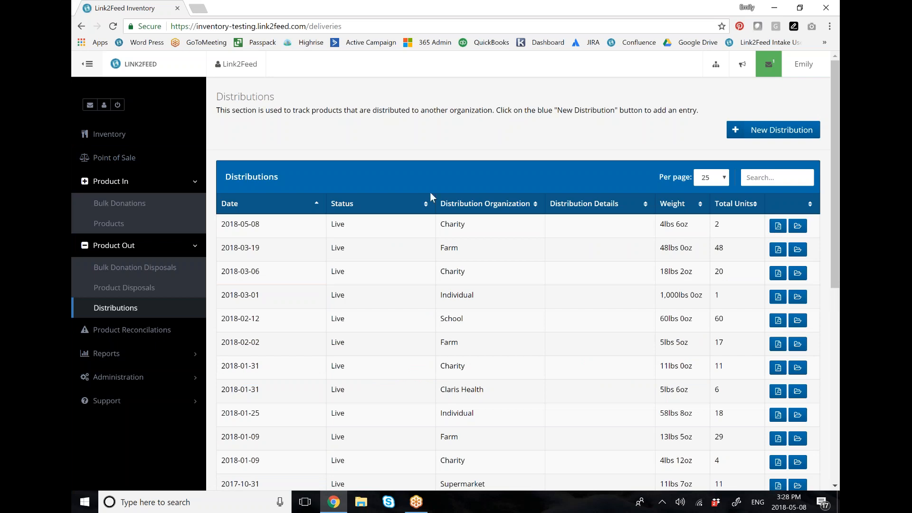
Step: Open the Point of Sale and start a transaction by entering the client's ID
{"action": "left_click", "coordinate": [132, 160]}
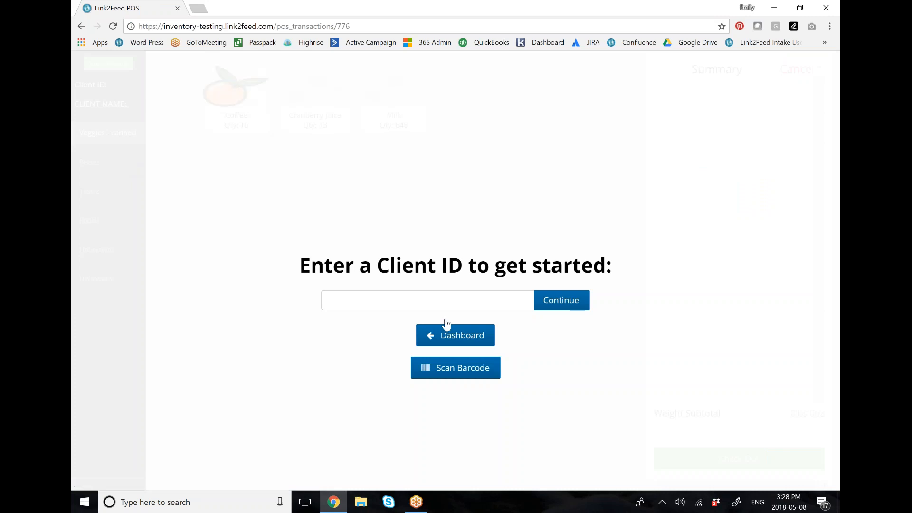
{"action": "left_click", "coordinate": [424, 301]}
{"action": "type", "text": "1111"}
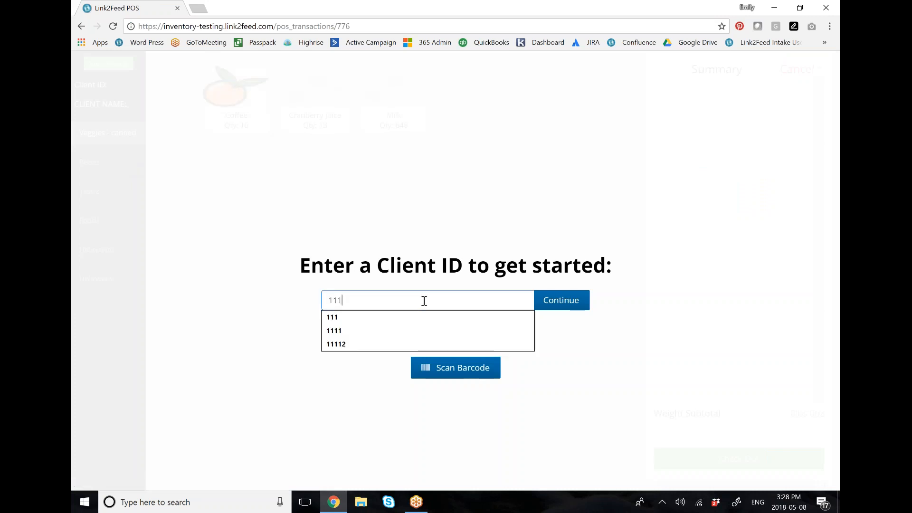
{"action": "left_click", "coordinate": [550, 304]}
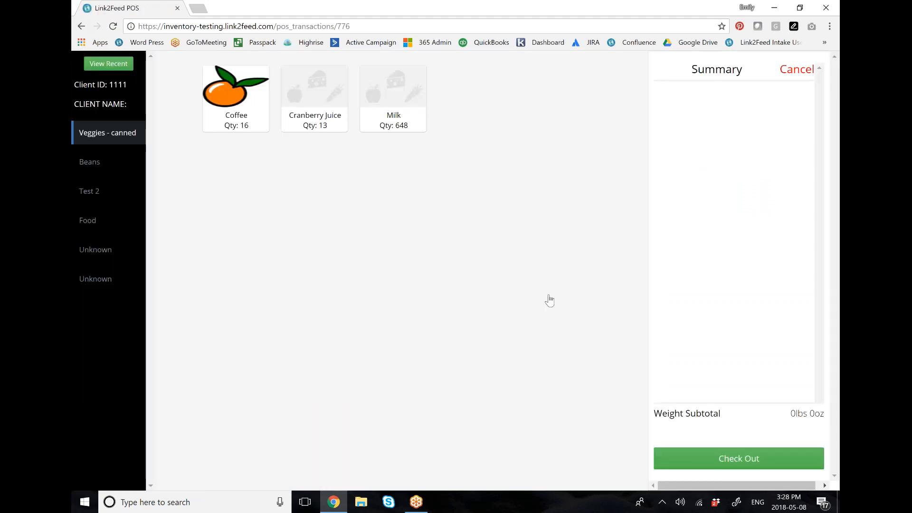
Step: Add 3 Black Beans from the Beans category to the client's transaction
{"action": "left_click", "coordinate": [110, 161]}
{"action": "left_click", "coordinate": [211, 93]}
{"action": "left_click", "coordinate": [593, 143]}
{"action": "left_click", "coordinate": [593, 143]}
{"action": "left_click", "coordinate": [593, 142]}
{"action": "left_click", "coordinate": [589, 259]}
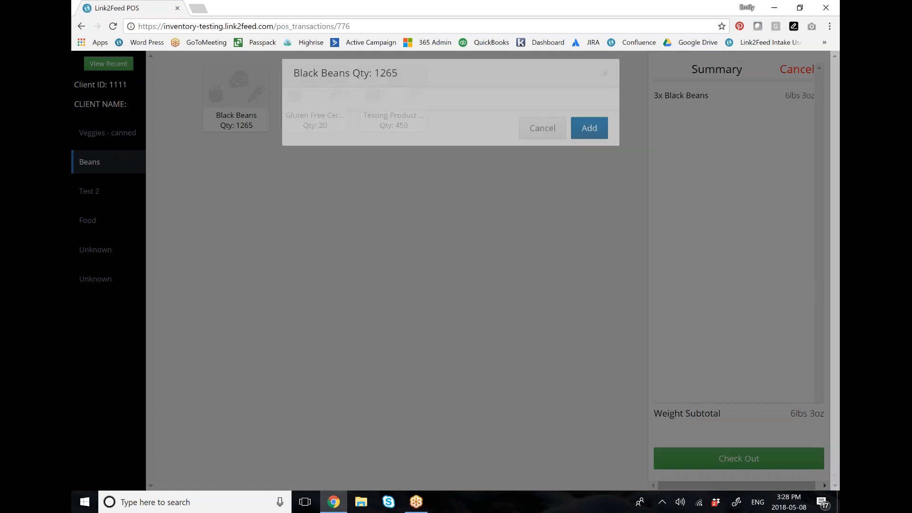
Step: Add 3 Pears from the Food category to the client's transaction
{"action": "left_click", "coordinate": [88, 220]}
{"action": "left_click", "coordinate": [393, 95]}
{"action": "left_click", "coordinate": [594, 143]}
{"action": "left_click", "coordinate": [593, 142]}
{"action": "left_click", "coordinate": [593, 143]}
{"action": "left_click", "coordinate": [589, 260]}
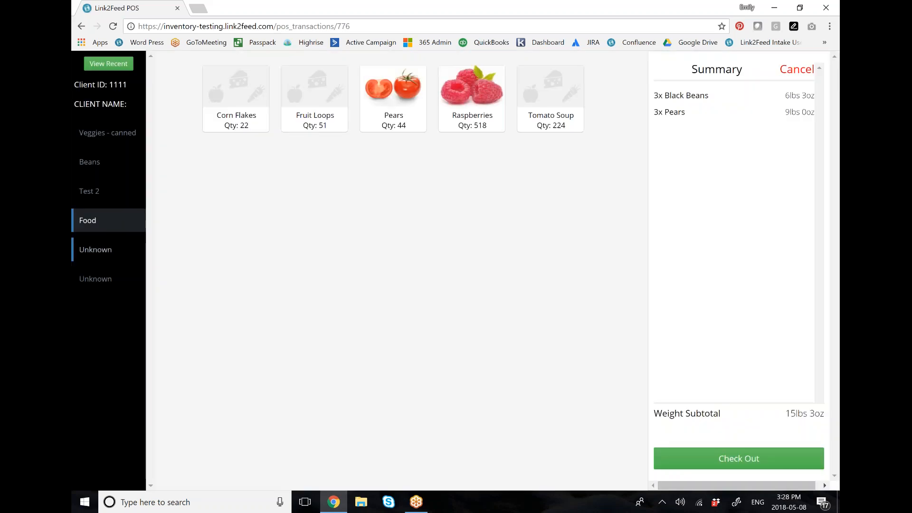
Step: Add 1 Berries from the first Unknown category, and check out the transaction
{"action": "left_click", "coordinate": [99, 252]}
{"action": "left_click", "coordinate": [392, 95]}
{"action": "left_click", "coordinate": [593, 143]}
{"action": "left_click", "coordinate": [589, 260]}
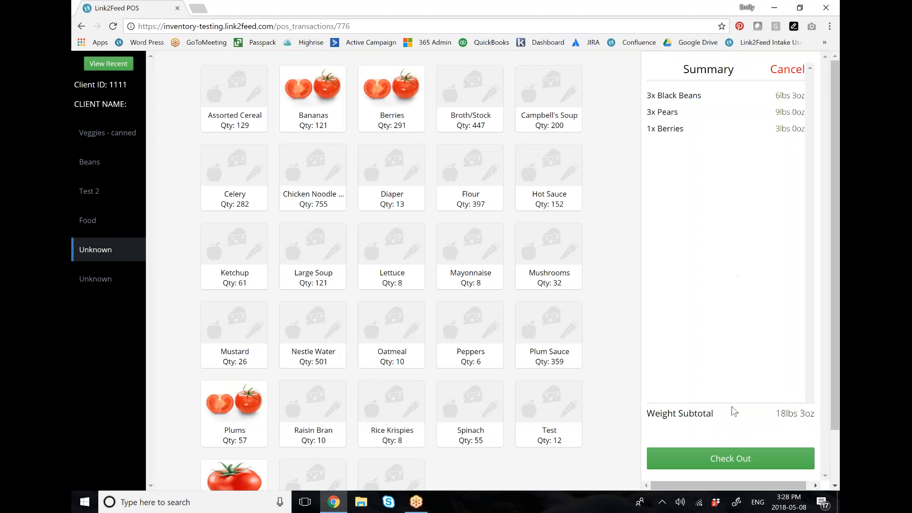
{"action": "left_click", "coordinate": [721, 457]}
{"action": "left_click", "coordinate": [472, 193]}
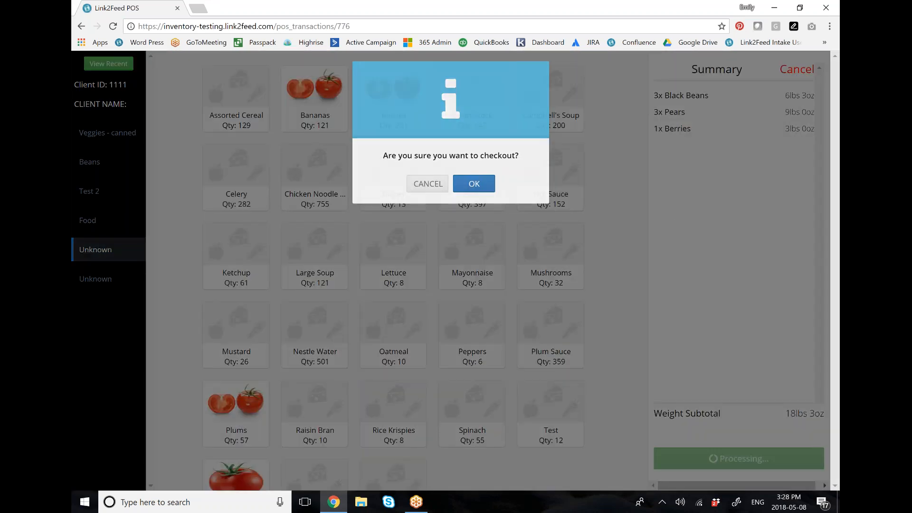
Step: Leave the Point of Sale and return to the product inventory at inventory-testing.link2feed.com
{"action": "left_click", "coordinate": [458, 341]}
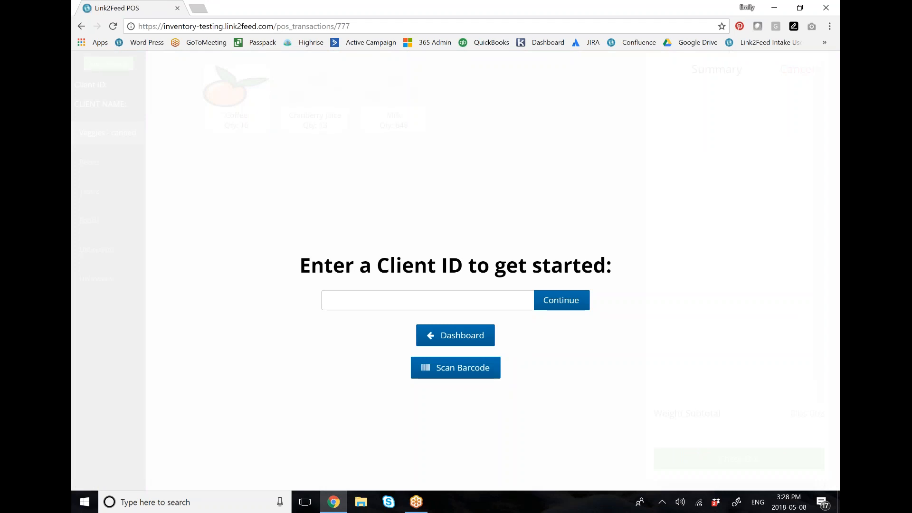
{"action": "left_click_drag", "start_coordinate": [350, 26], "coordinate": [274, 29]}
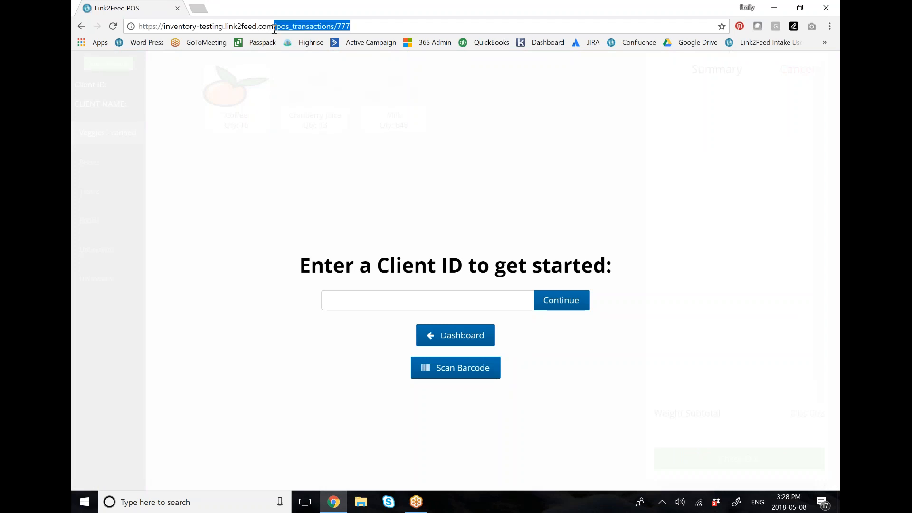
{"action": "key", "text": "BackSpace"}
{"action": "key", "text": "Return"}
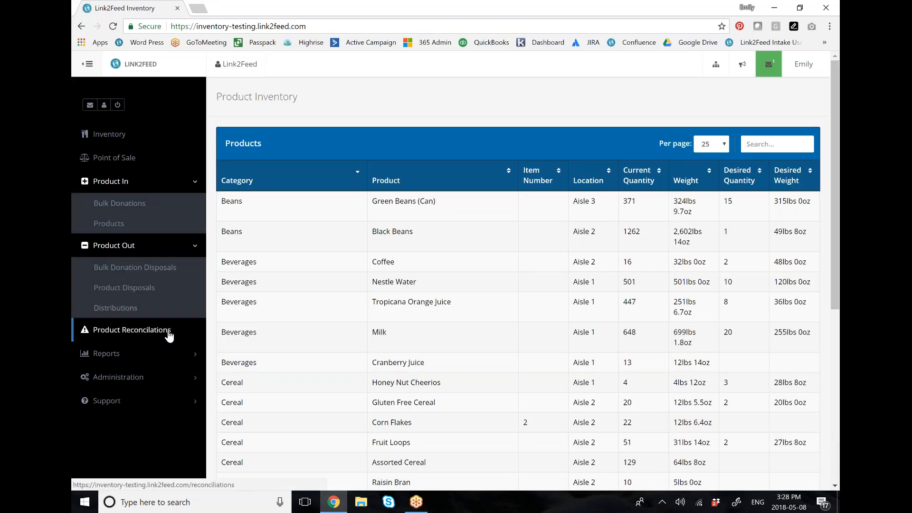
Step: Start a new product reconciliation and review its system and actual quantity and weight columns
{"action": "left_click", "coordinate": [168, 335]}
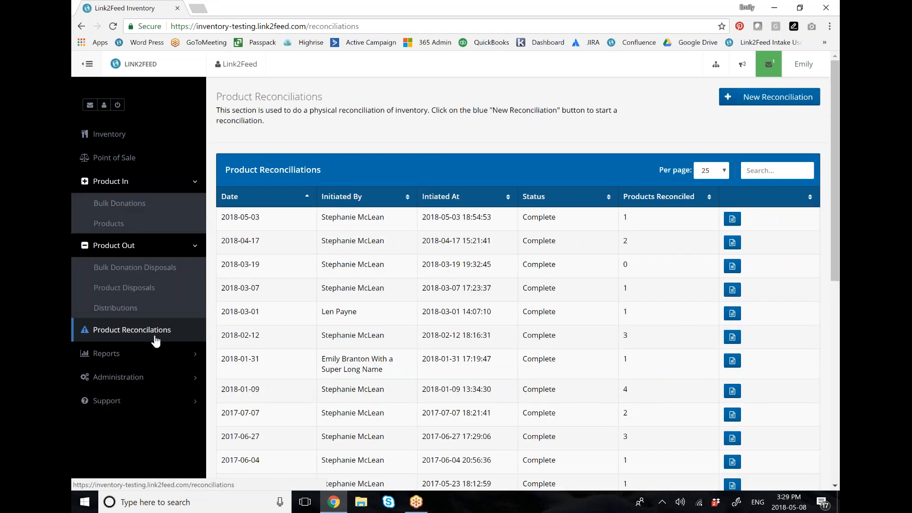
{"action": "left_click", "coordinate": [764, 102]}
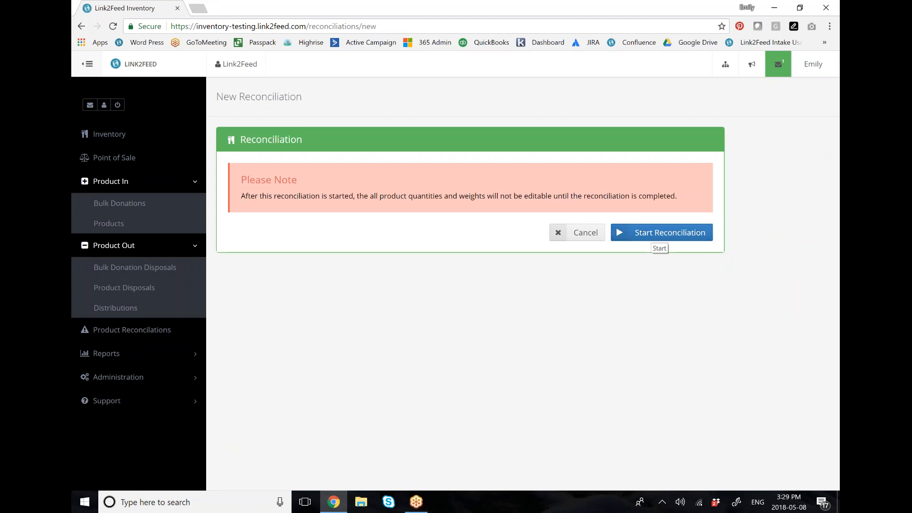
{"action": "left_click", "coordinate": [660, 235]}
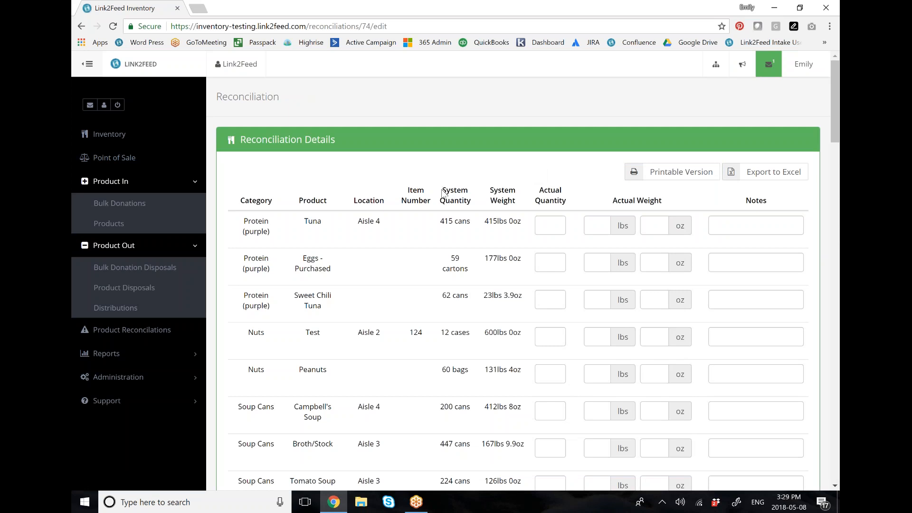
{"action": "left_click_drag", "start_coordinate": [441, 190], "coordinate": [549, 175]}
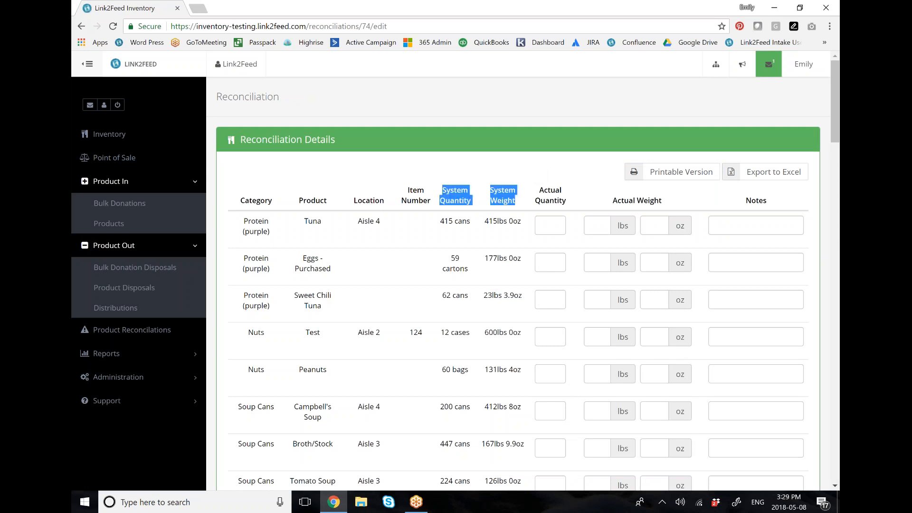
{"action": "left_click", "coordinate": [525, 140]}
{"action": "left_click_drag", "start_coordinate": [542, 190], "coordinate": [674, 203]}
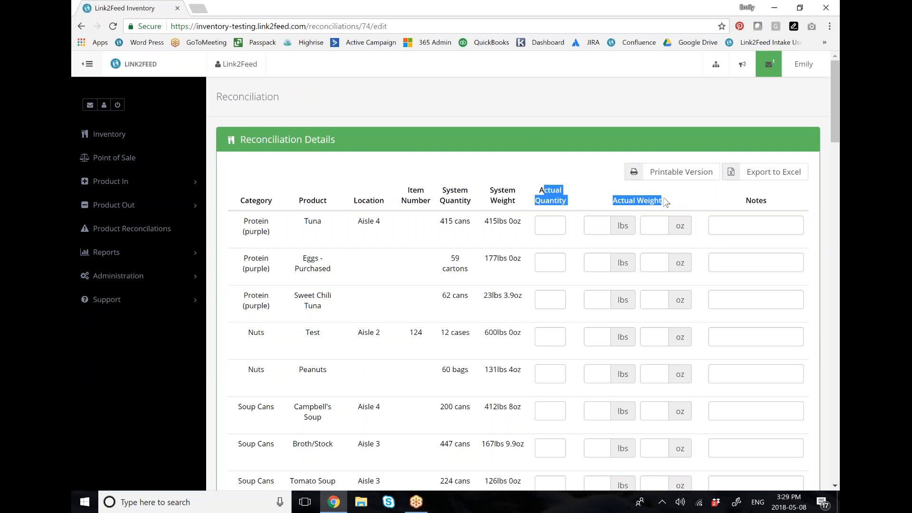
{"action": "left_click", "coordinate": [534, 120]}
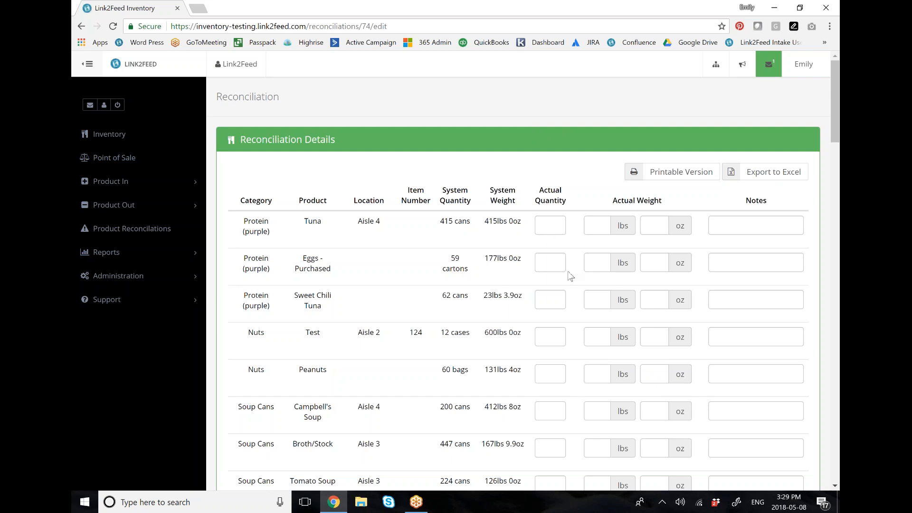
Step: Cancel and delete the product reconciliation in progress
{"action": "left_click_drag", "start_coordinate": [838, 119], "coordinate": [836, 457]}
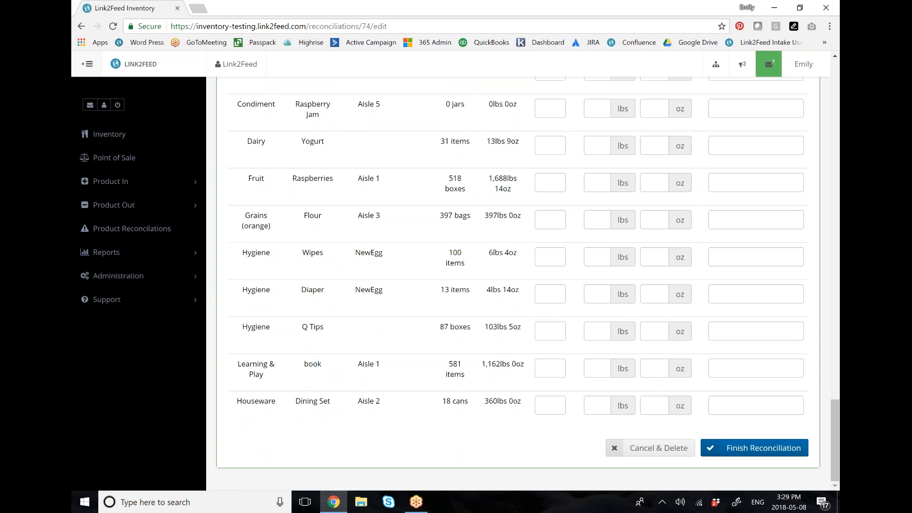
{"action": "left_click", "coordinate": [658, 451]}
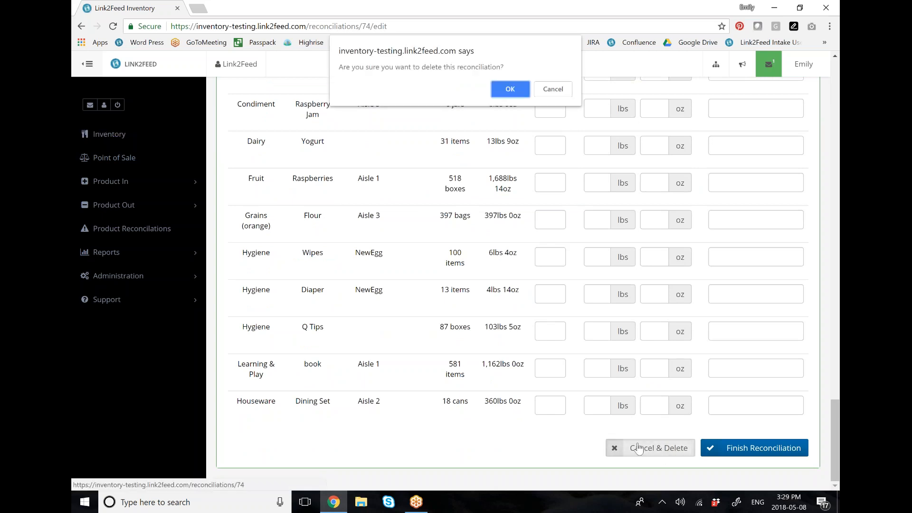
{"action": "left_click", "coordinate": [506, 88]}
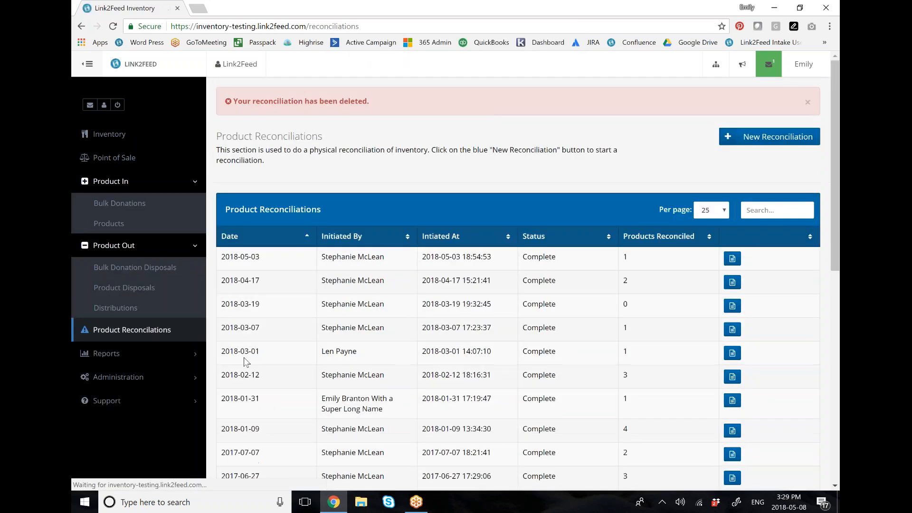
Step: Start a new Status Report and title it "Name"
{"action": "left_click", "coordinate": [106, 354]}
{"action": "left_click", "coordinate": [103, 388]}
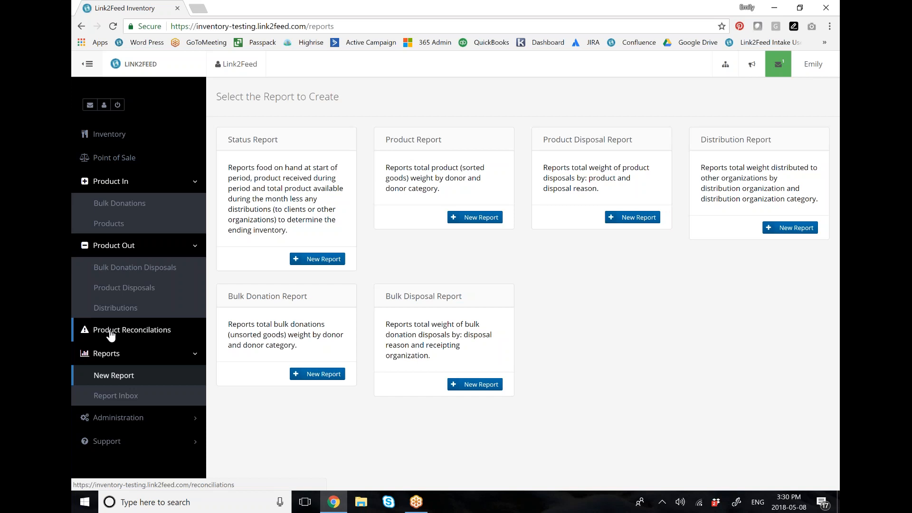
{"action": "left_click", "coordinate": [319, 260]}
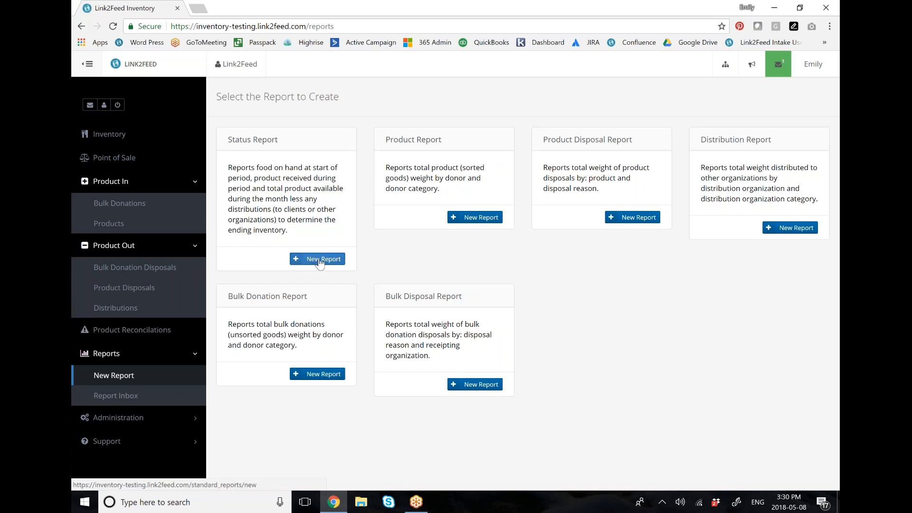
{"action": "left_click", "coordinate": [282, 185]}
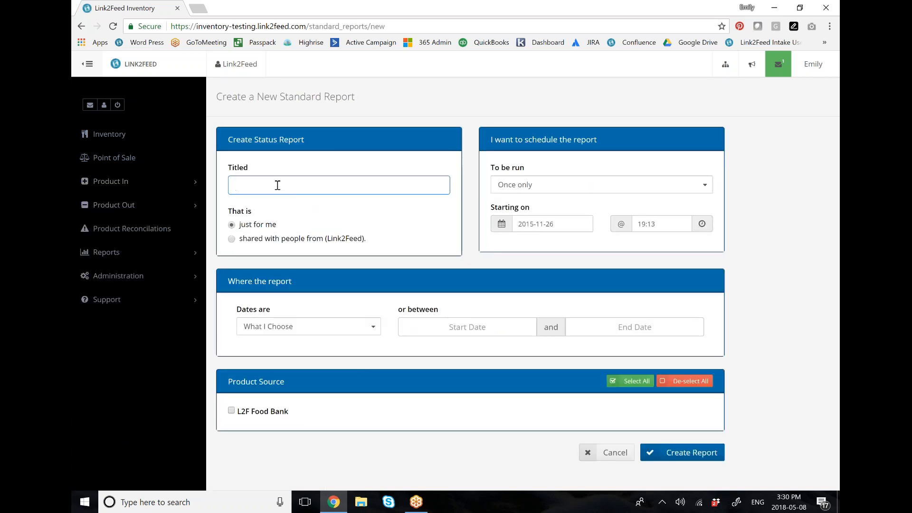
{"action": "type", "text": "Name"}
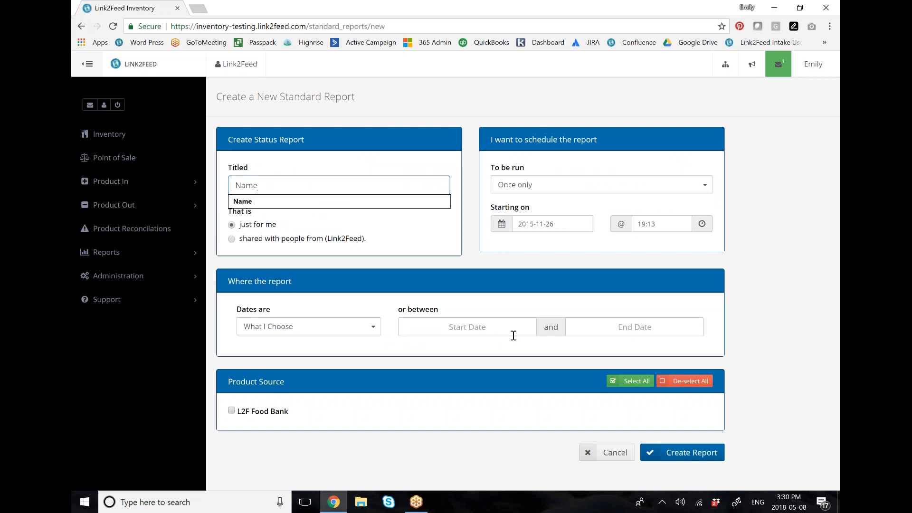
Step: Create the status report for 2018/03/01 to 2018/05/31 with all product sources selected
{"action": "left_click", "coordinate": [468, 327]}
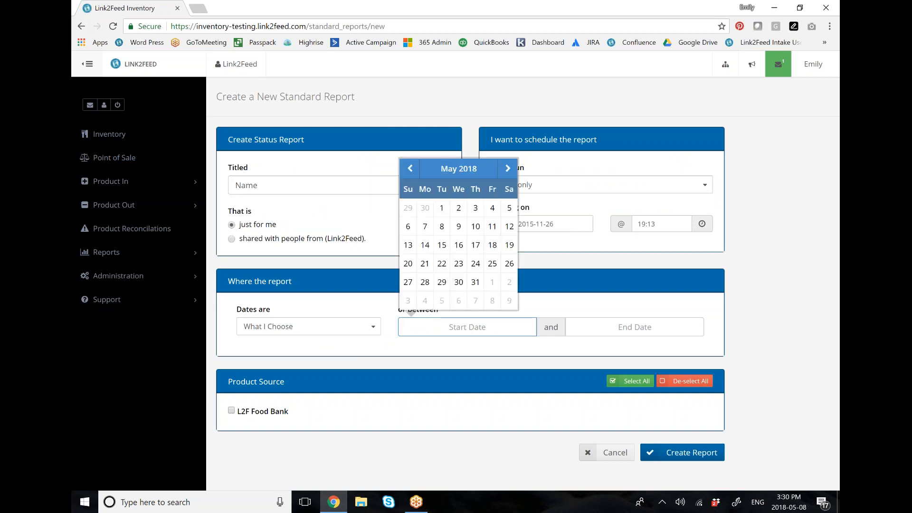
{"action": "left_click", "coordinate": [410, 168]}
{"action": "left_click", "coordinate": [410, 168]}
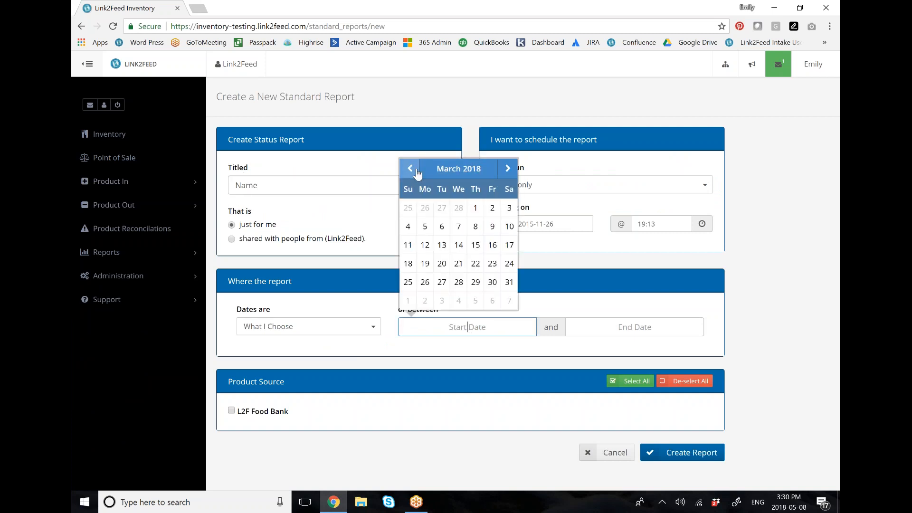
{"action": "left_click", "coordinate": [475, 207]}
{"action": "left_click", "coordinate": [612, 327]}
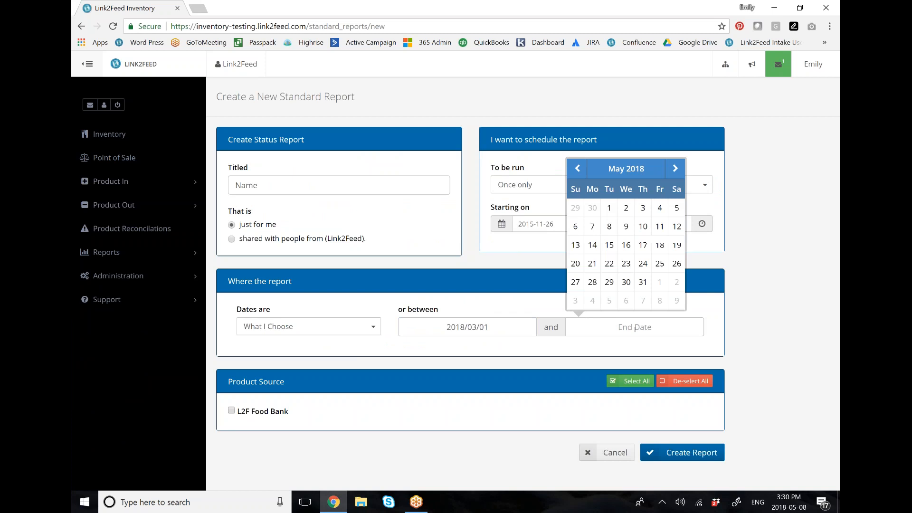
{"action": "left_click", "coordinate": [644, 282]}
{"action": "left_click", "coordinate": [632, 381]}
{"action": "left_click", "coordinate": [684, 452]}
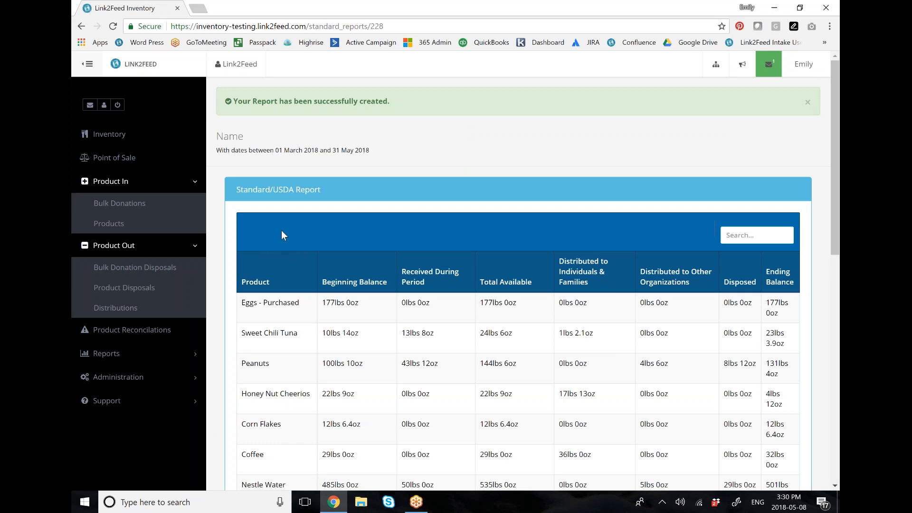
Step: Examine the status report's date range and its beginning balance, received, available, distributed, disposed and ending balance columns
{"action": "scroll", "coordinate": [281, 230], "scroll_direction": "down", "scroll_amount": 2}
{"action": "left_click_drag", "start_coordinate": [323, 225], "coordinate": [393, 229]}
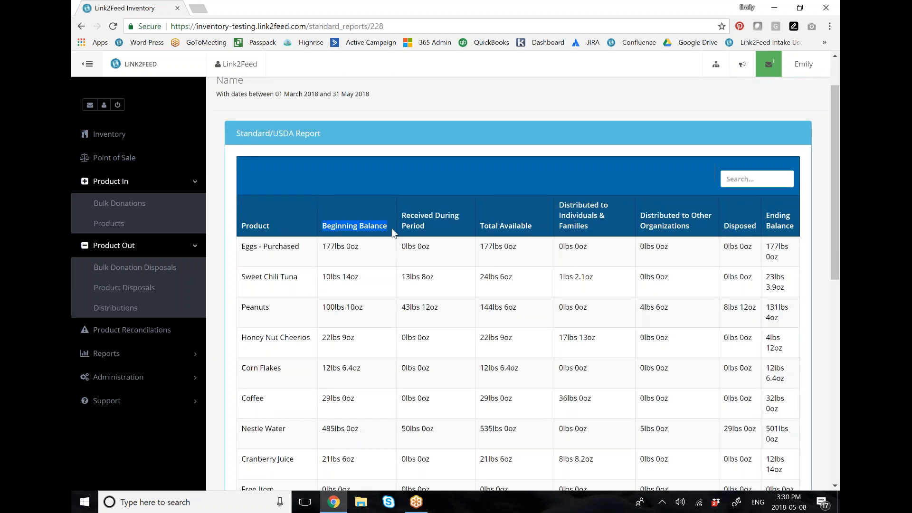
{"action": "left_click", "coordinate": [387, 228]}
{"action": "left_click_drag", "start_coordinate": [275, 94], "coordinate": [319, 94]}
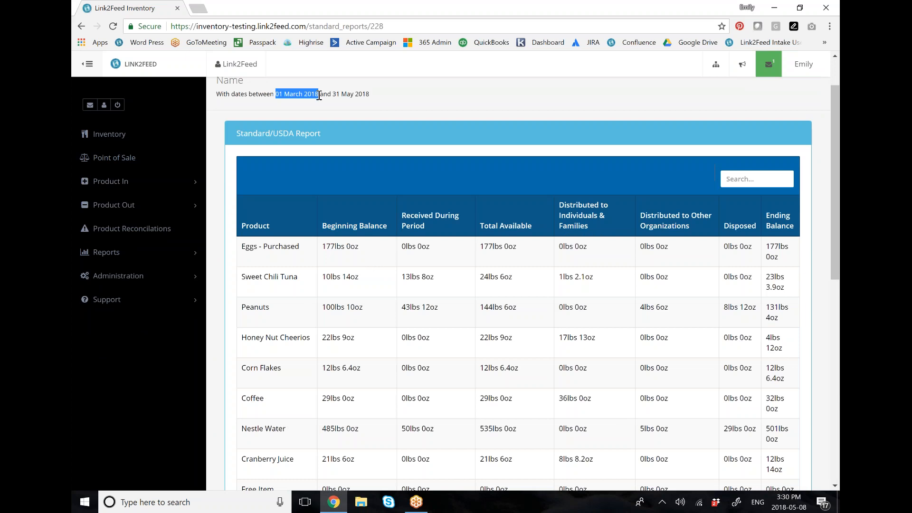
{"action": "left_click_drag", "start_coordinate": [402, 214], "coordinate": [457, 227]}
{"action": "left_click_drag", "start_coordinate": [402, 246], "coordinate": [441, 249]}
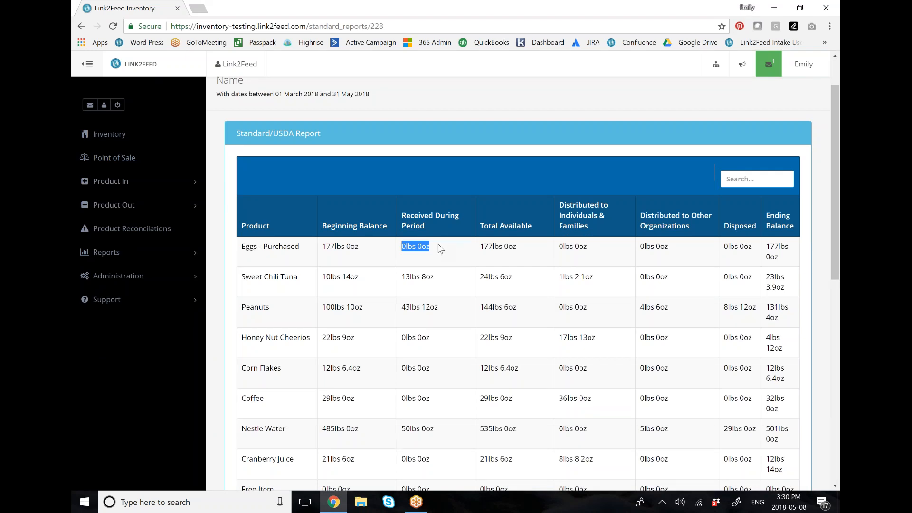
{"action": "left_click_drag", "start_coordinate": [480, 246], "coordinate": [522, 246]}
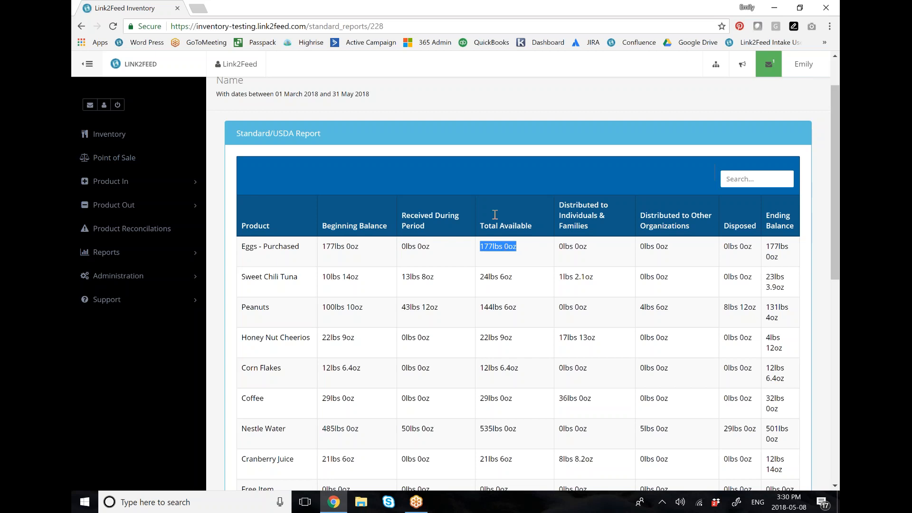
{"action": "left_click_drag", "start_coordinate": [559, 246], "coordinate": [588, 247]}
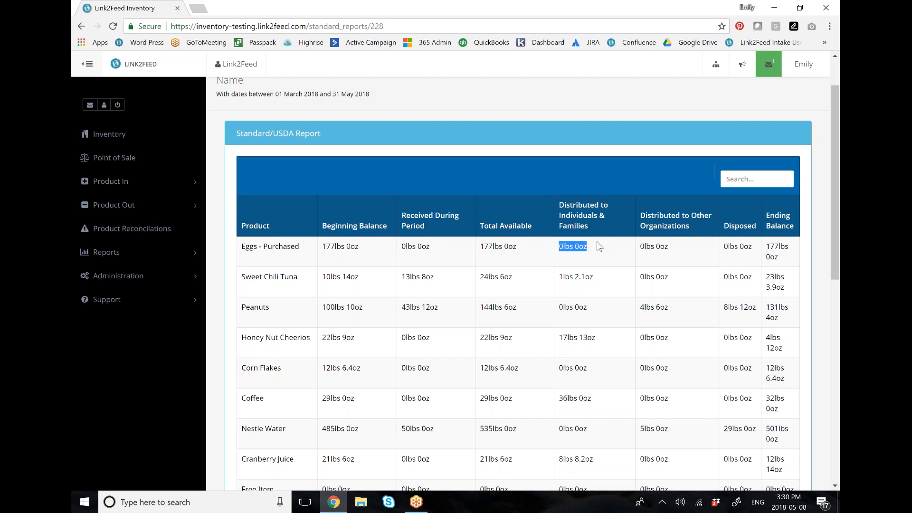
{"action": "left_click_drag", "start_coordinate": [640, 246], "coordinate": [668, 247]}
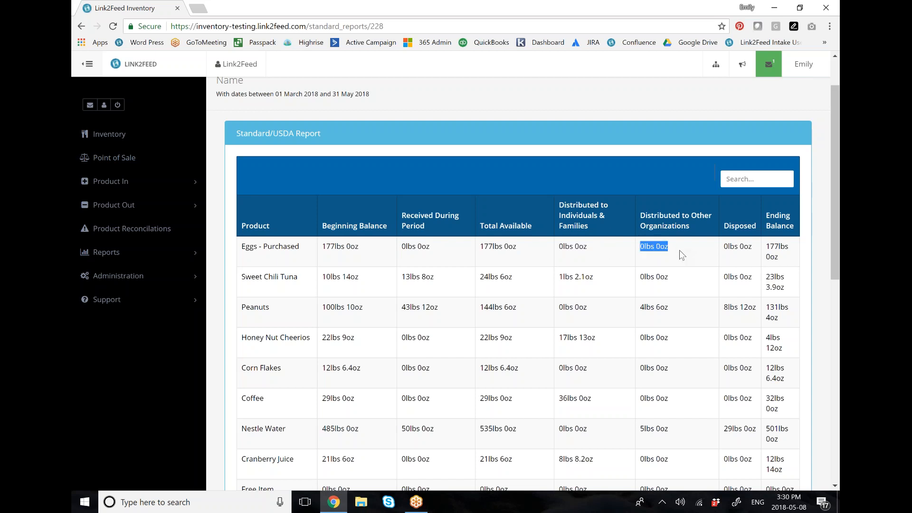
{"action": "left_click_drag", "start_coordinate": [723, 246], "coordinate": [793, 259]}
{"action": "left_click_drag", "start_coordinate": [380, 95], "coordinate": [333, 99]}
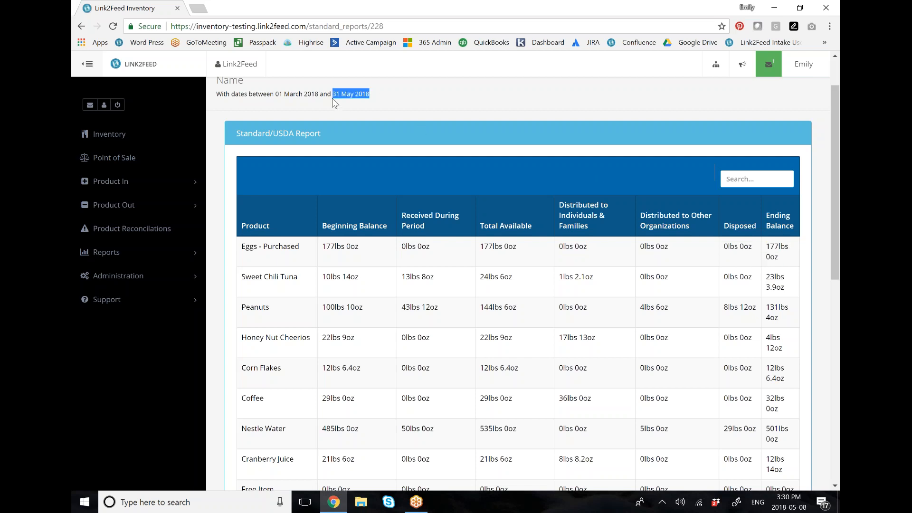
Step: Search the report inbox for "prod"
{"action": "left_click", "coordinate": [139, 255]}
{"action": "left_click", "coordinate": [152, 295]}
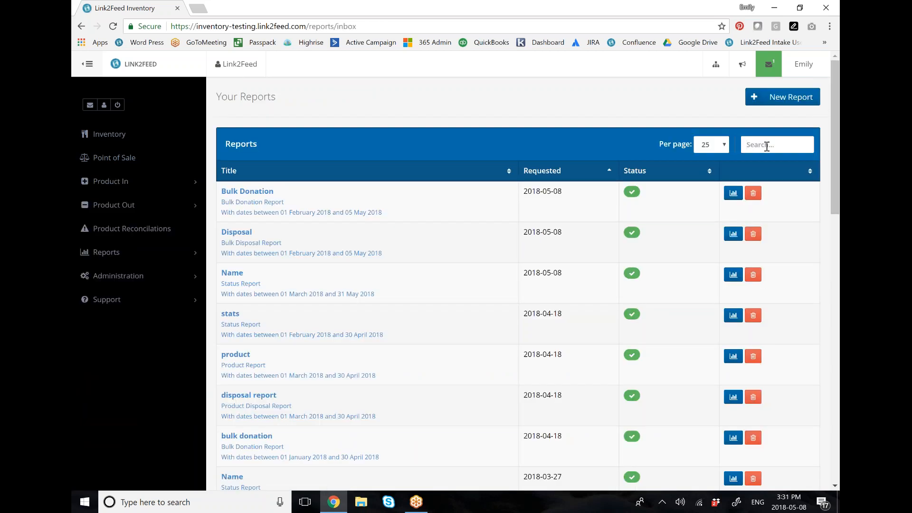
{"action": "type", "text": "pr"}
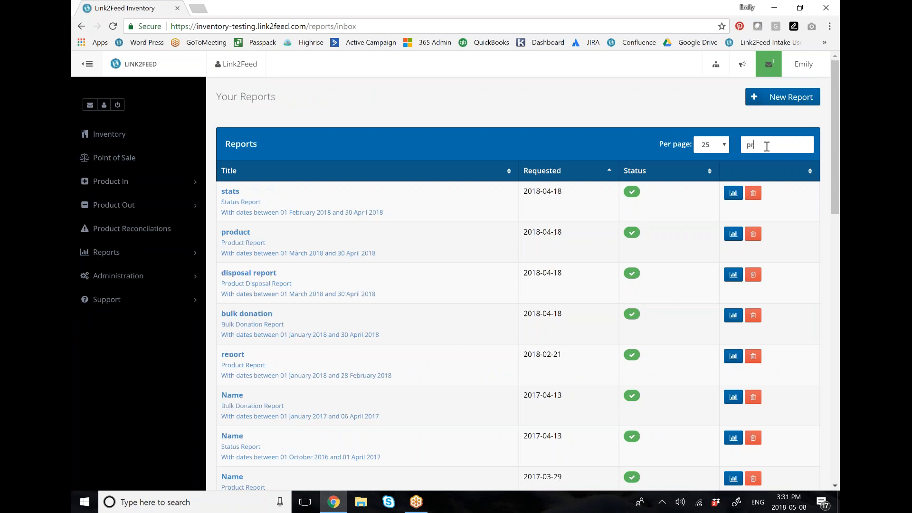
{"action": "type", "text": "d"}
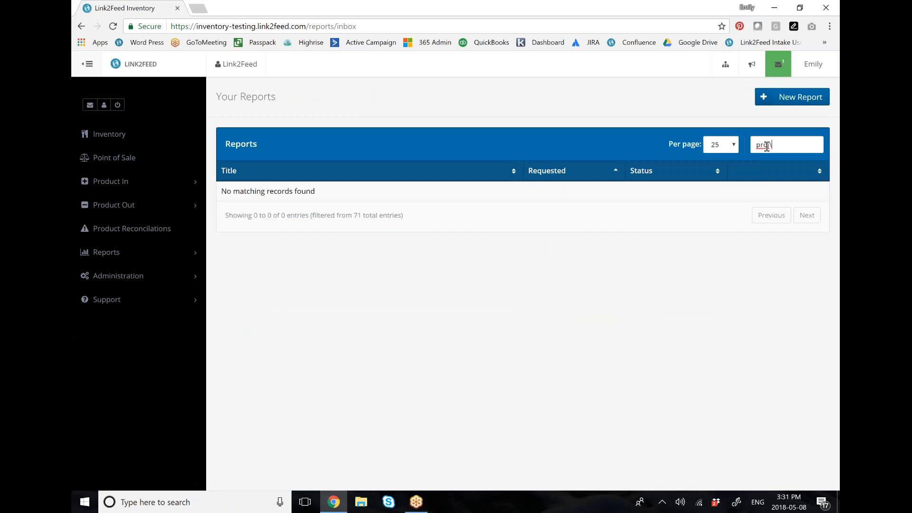
{"action": "left_click", "coordinate": [766, 146]}
{"action": "type", "text": "o"}
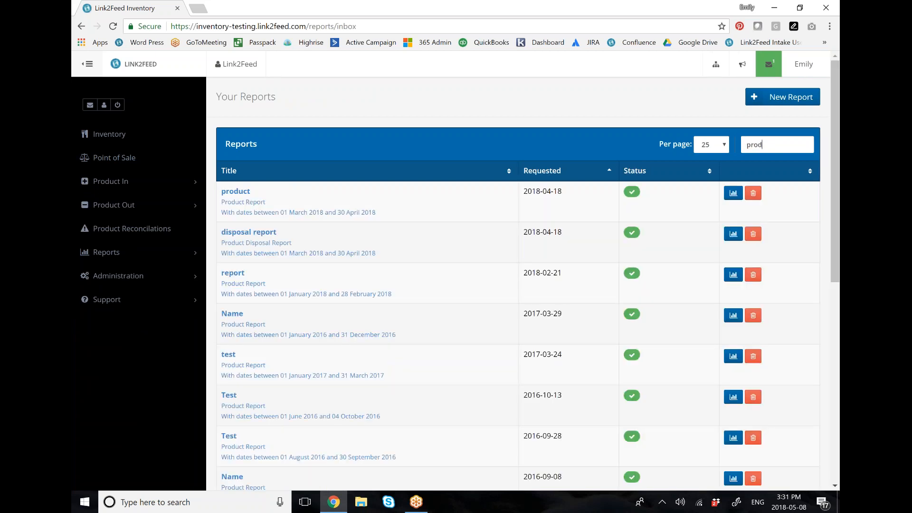
Step: Open the report titled "product" and review its receipting organization and organization category sections
{"action": "left_click", "coordinate": [733, 192]}
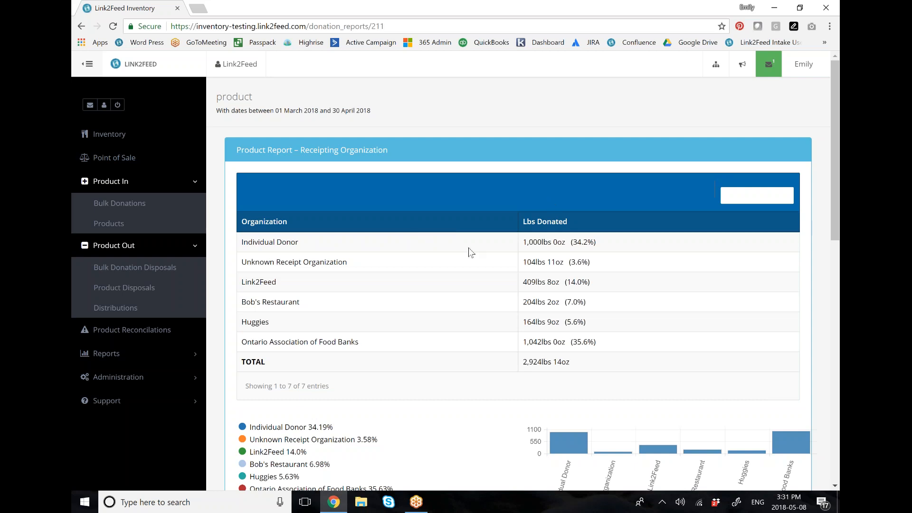
{"action": "scroll", "coordinate": [469, 248], "scroll_direction": "down", "scroll_amount": 2}
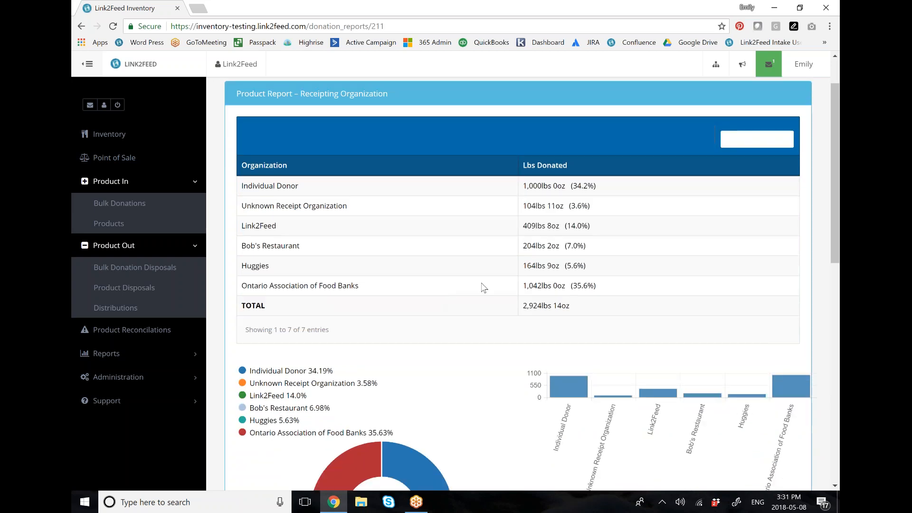
{"action": "scroll", "coordinate": [483, 287], "scroll_direction": "down", "scroll_amount": 8}
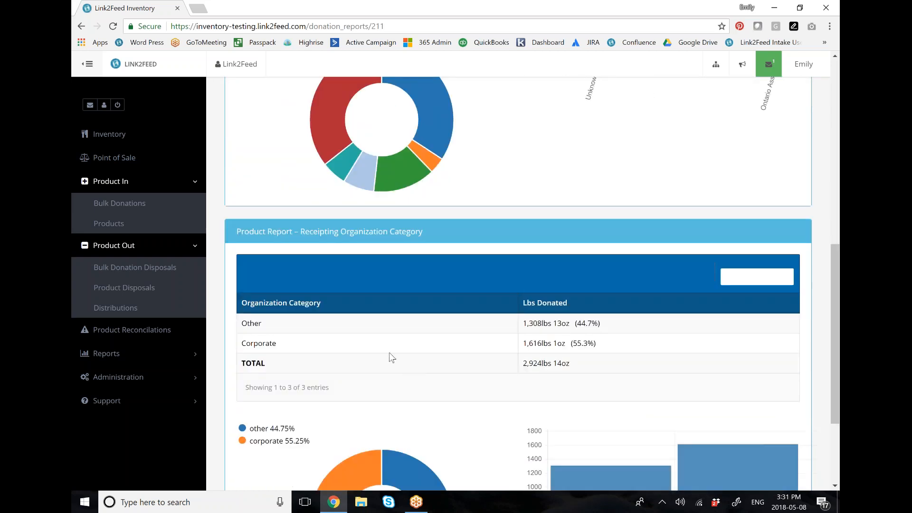
Step: Search the report inbox for "disp", open the product disposal report titled "disposal report" and review its product rows
{"action": "left_click", "coordinate": [168, 355]}
{"action": "left_click", "coordinate": [161, 354]}
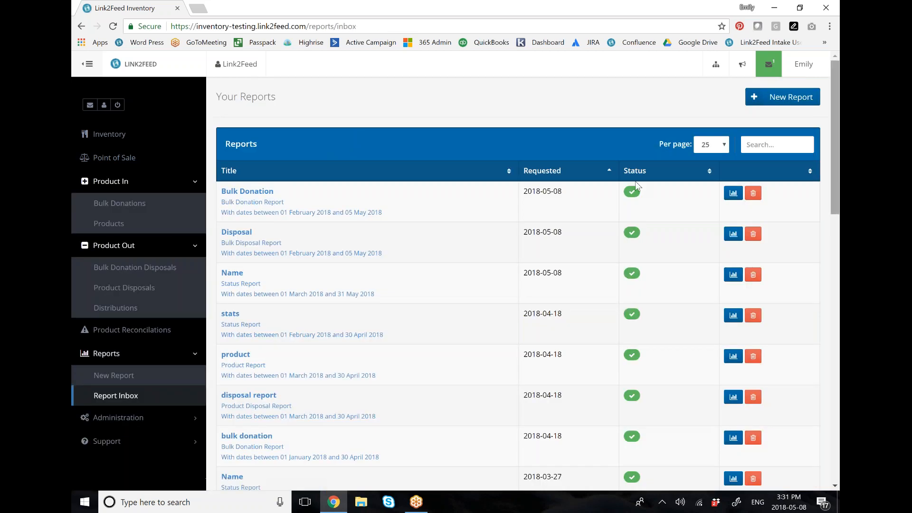
{"action": "left_click", "coordinate": [759, 142]}
{"action": "type", "text": "dispo"}
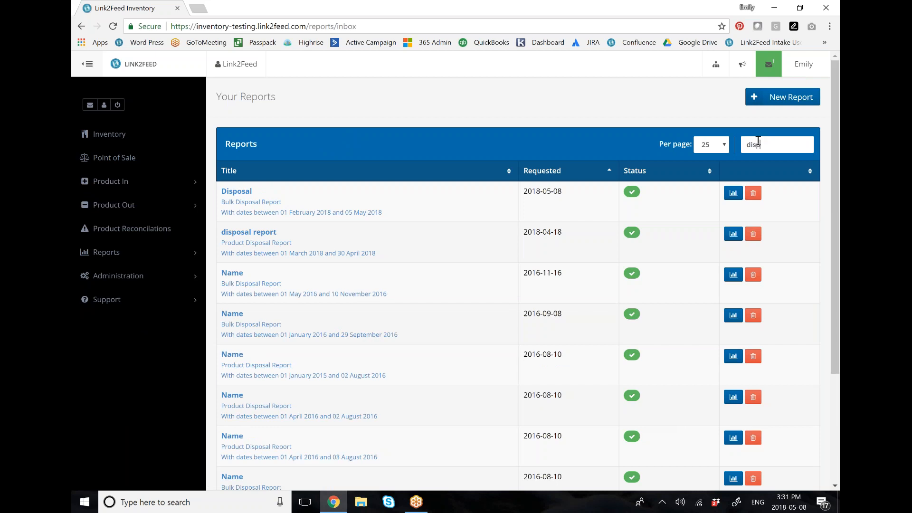
{"action": "left_click", "coordinate": [733, 234]}
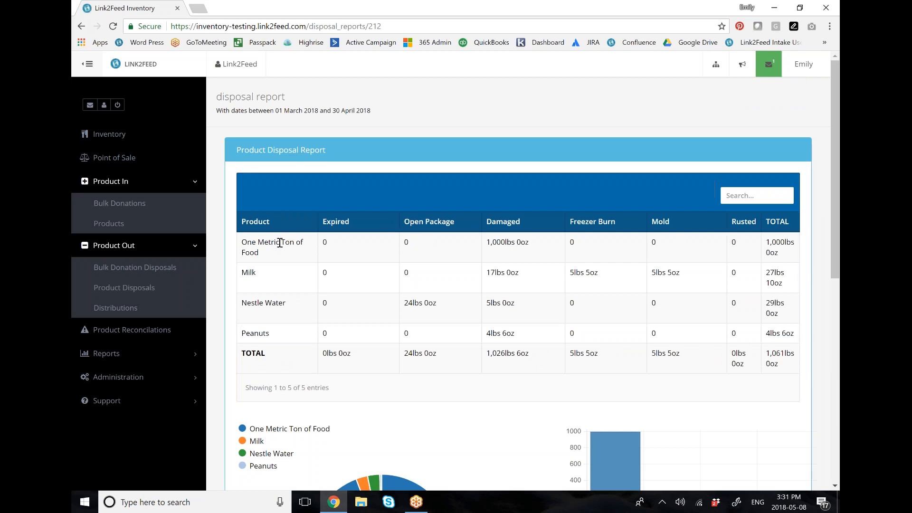
{"action": "left_click_drag", "start_coordinate": [247, 242], "coordinate": [287, 254]}
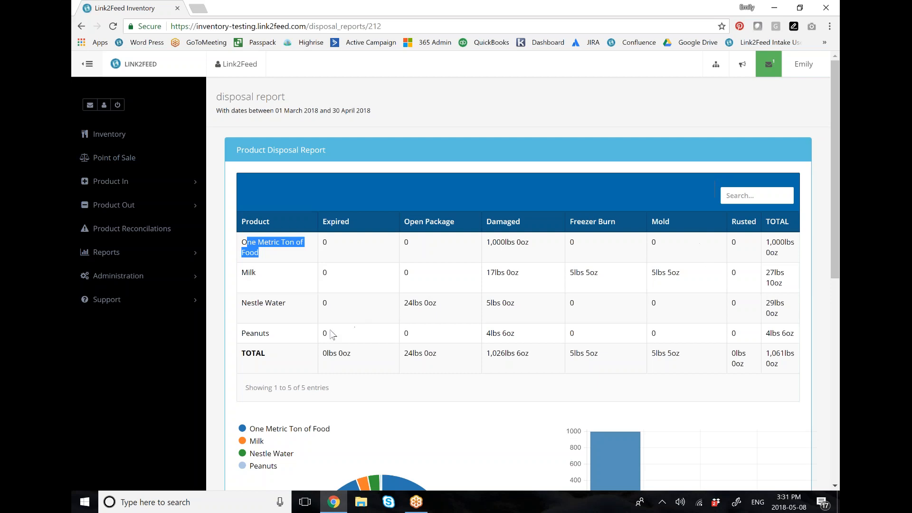
Step: Start a new Distribution Report and title it "Dist"
{"action": "left_click", "coordinate": [157, 253]}
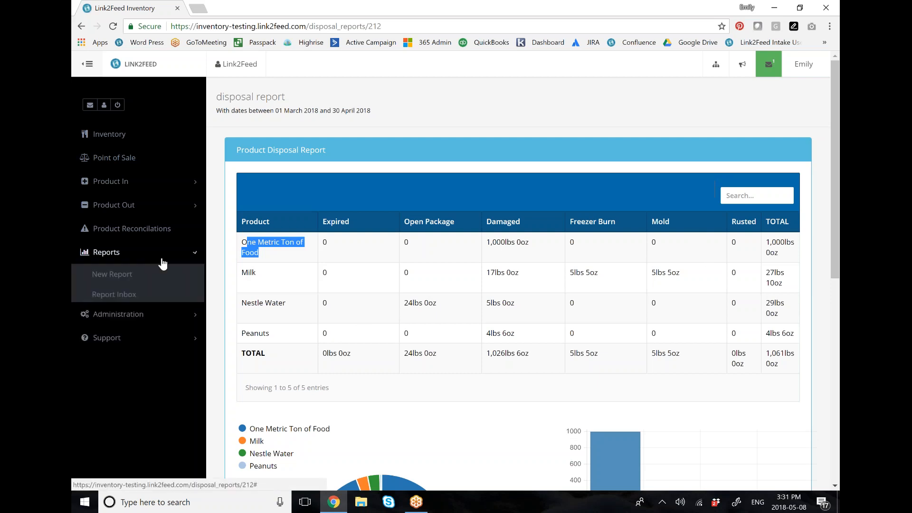
{"action": "left_click", "coordinate": [164, 274]}
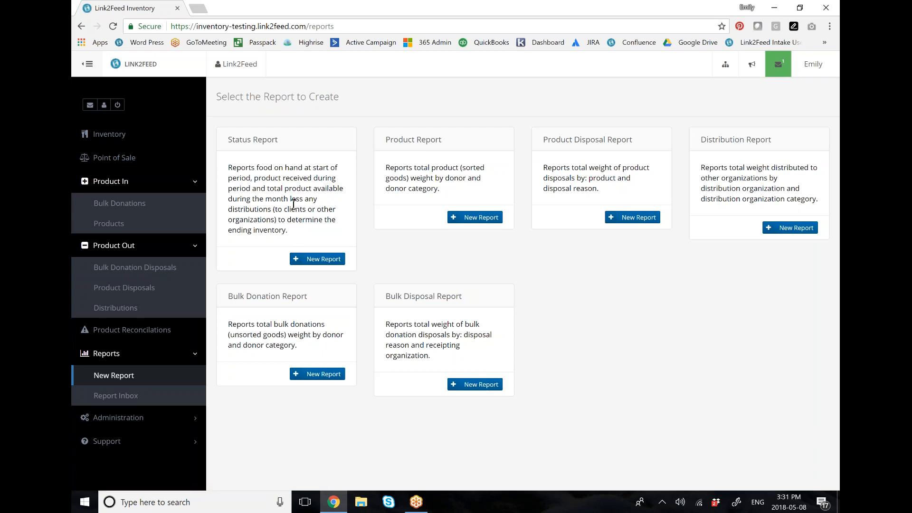
{"action": "left_click", "coordinate": [789, 228]}
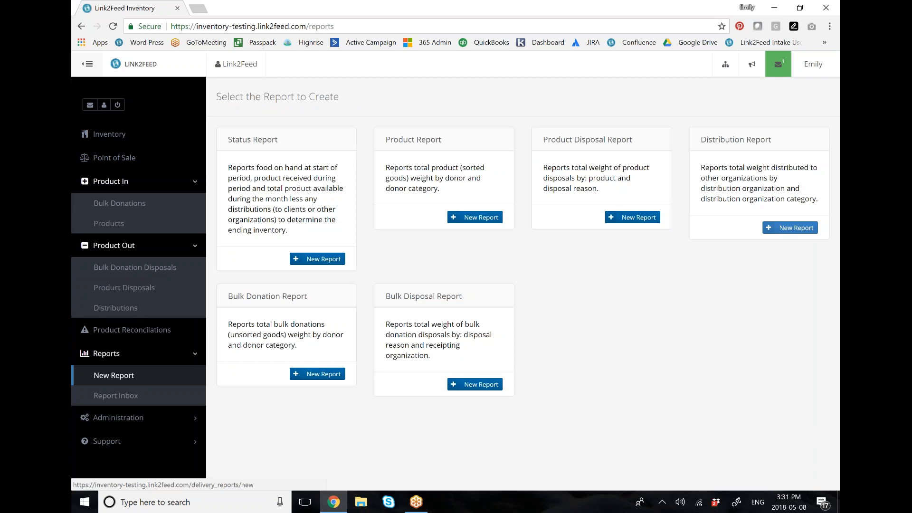
{"action": "type", "text": "Dist"}
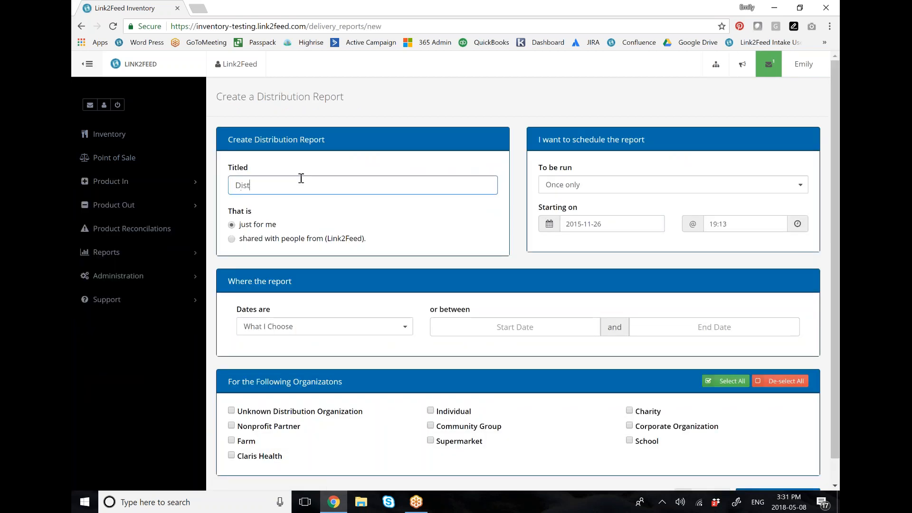
Step: Set the distribution report's date range from 2018/02/01 to 2018/05/05
{"action": "left_click", "coordinate": [507, 328]}
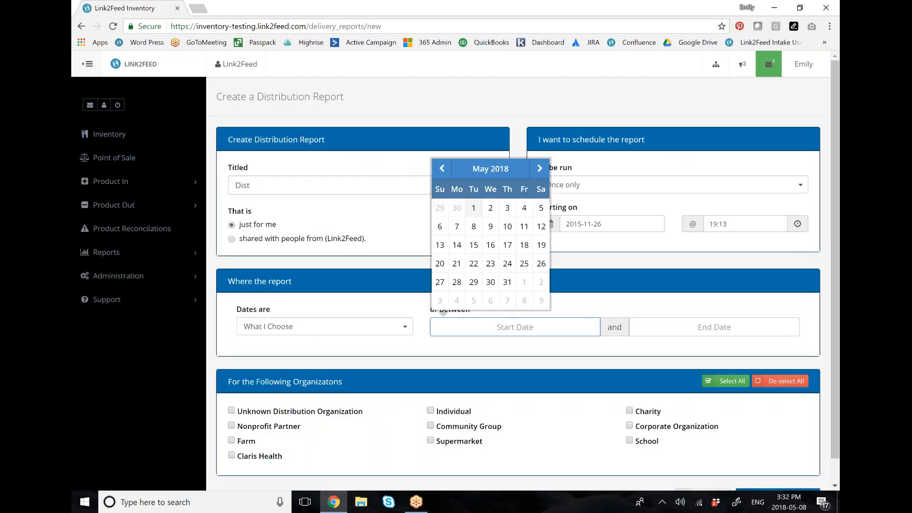
{"action": "left_click", "coordinate": [442, 169]}
{"action": "left_click", "coordinate": [442, 169]}
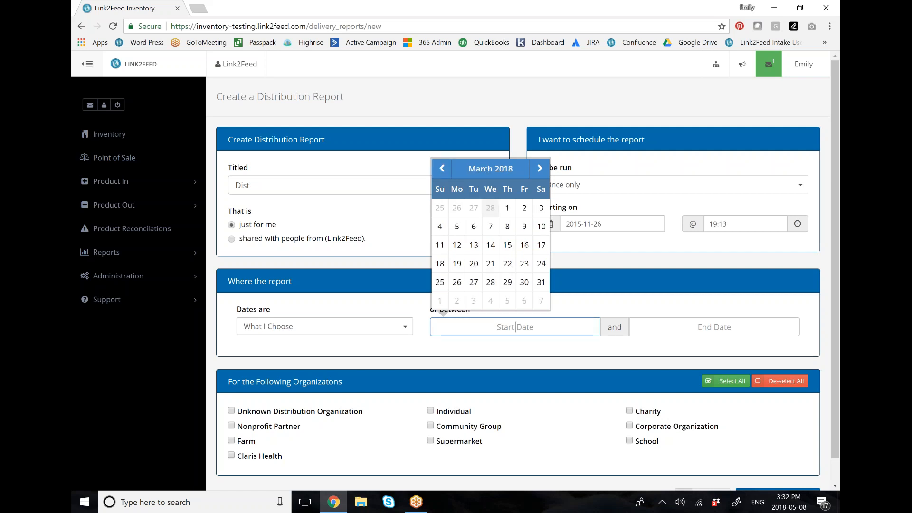
{"action": "left_click", "coordinate": [441, 169]}
{"action": "left_click", "coordinate": [507, 208]}
{"action": "left_click", "coordinate": [674, 328]}
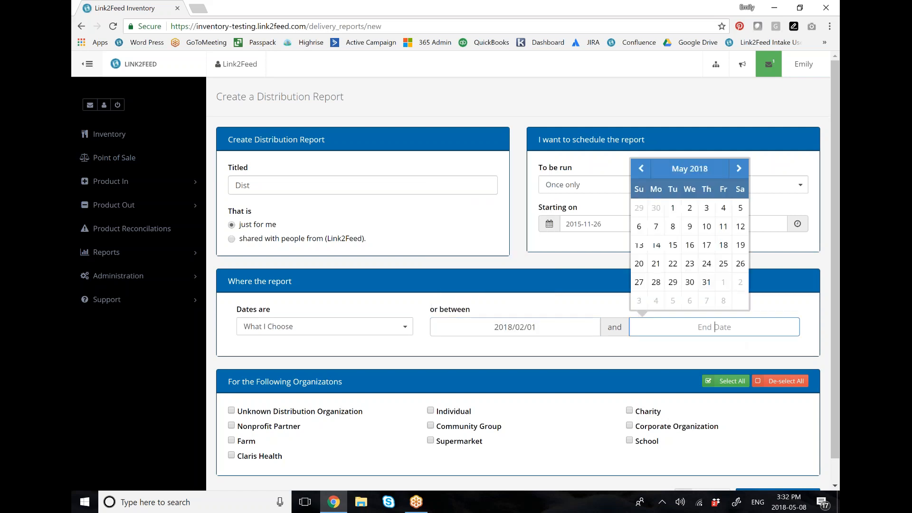
{"action": "left_click", "coordinate": [740, 208]}
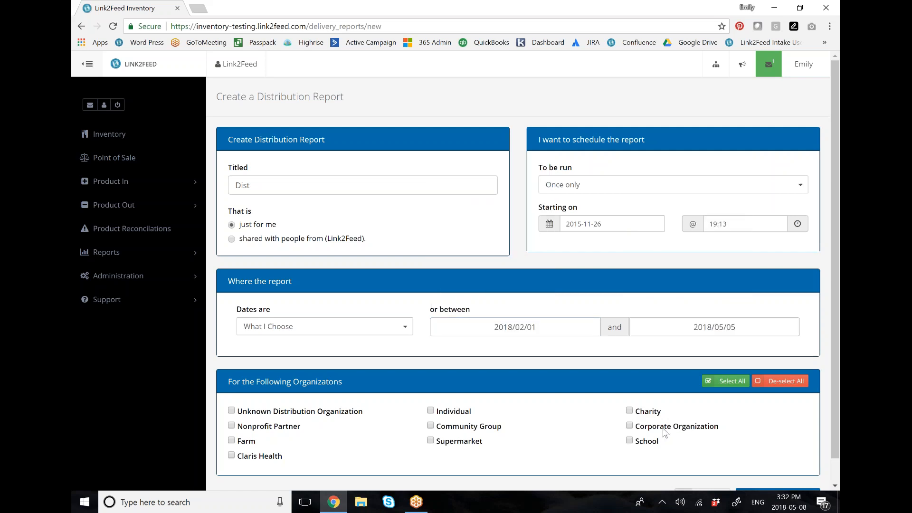
Step: Create the distribution report for all listed organizations and review its organization and organization category sections
{"action": "scroll", "coordinate": [560, 371], "scroll_direction": "down", "scroll_amount": 1}
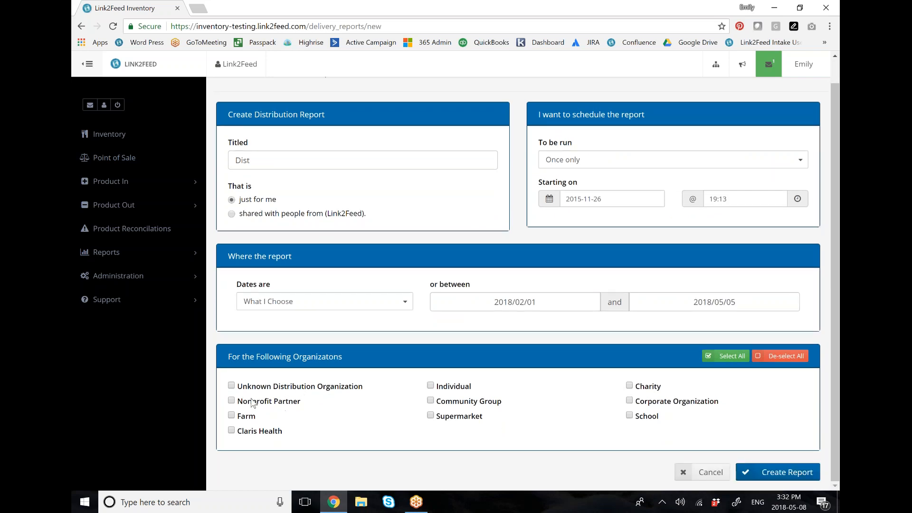
{"action": "left_click", "coordinate": [232, 400]}
{"action": "left_click", "coordinate": [727, 356]}
{"action": "left_click", "coordinate": [784, 472]}
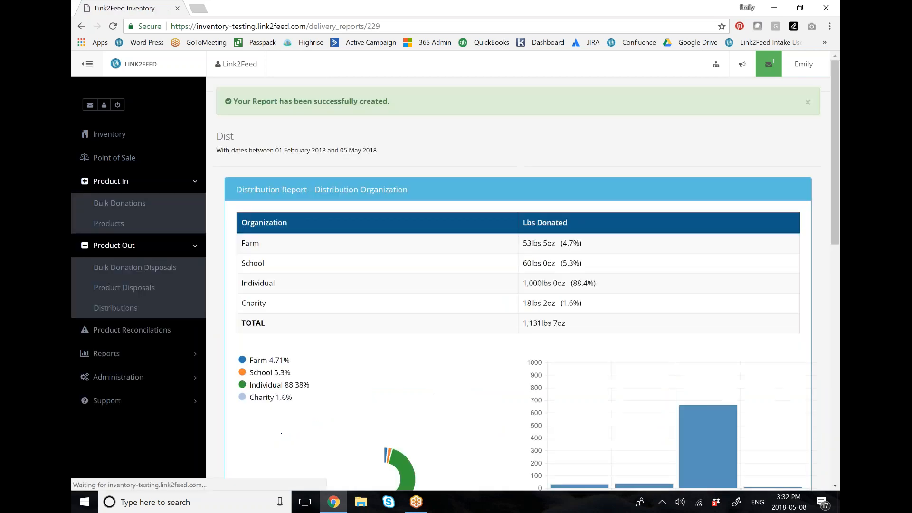
{"action": "scroll", "coordinate": [325, 169], "scroll_direction": "down", "scroll_amount": 1}
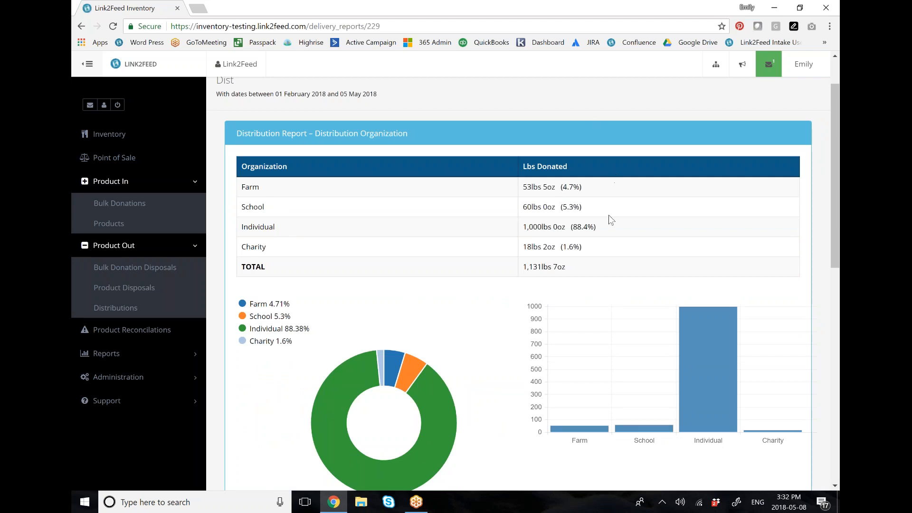
{"action": "scroll", "coordinate": [532, 210], "scroll_direction": "down", "scroll_amount": 6}
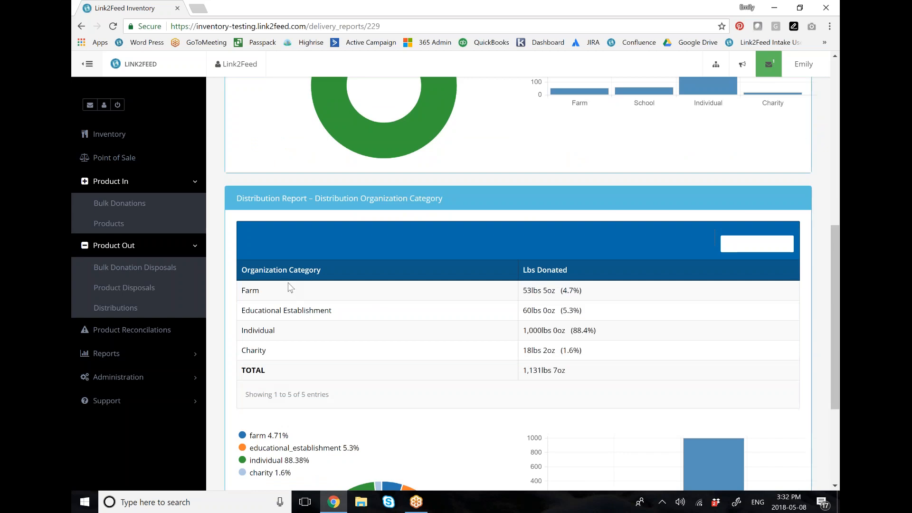
Step: View the available support resources, including the user manual and support videos, and collapse the expanded navigation sections
{"action": "left_click", "coordinate": [157, 401]}
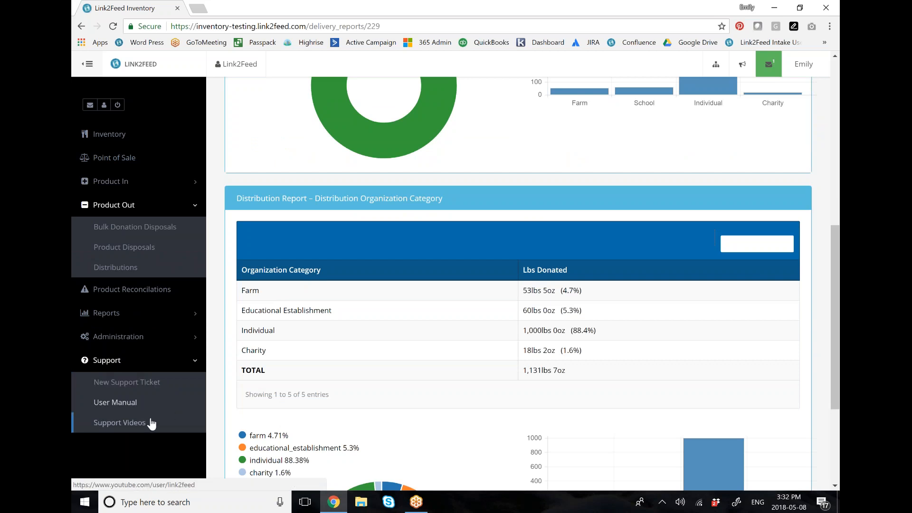
{"action": "left_click", "coordinate": [195, 361]}
{"action": "left_click", "coordinate": [194, 213]}
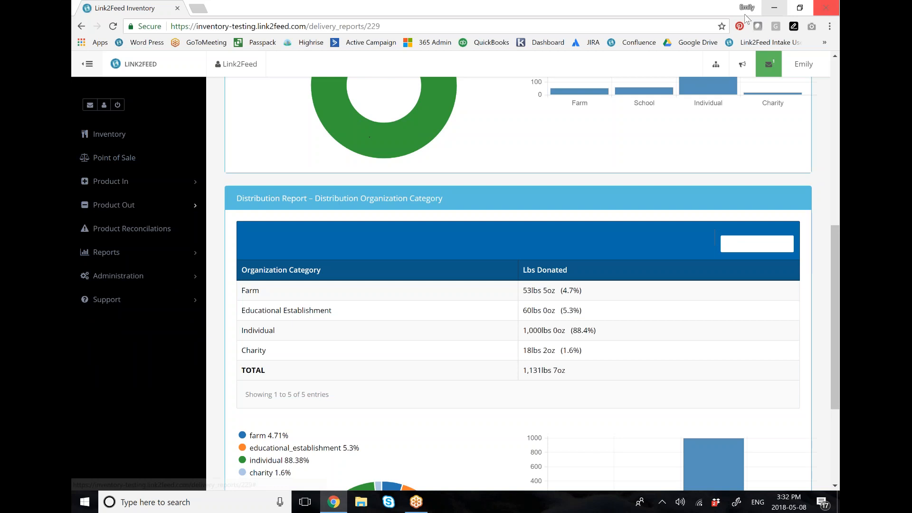